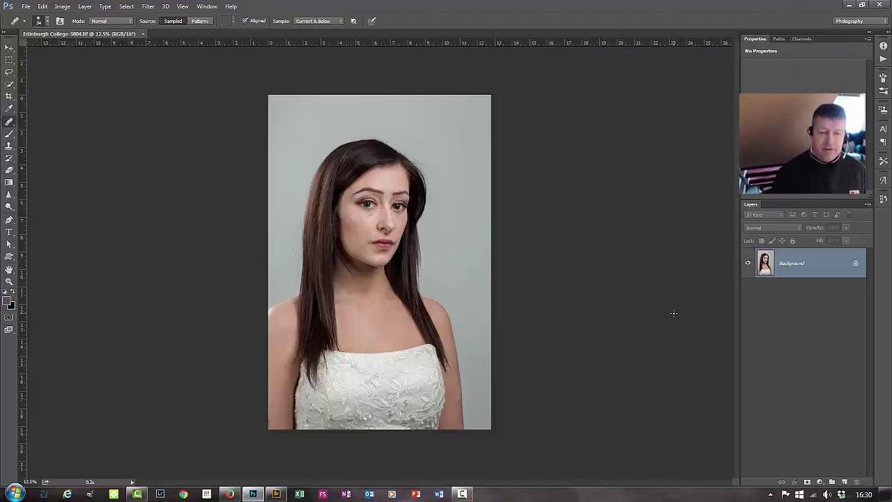
Examine the portrait's face, neck and chest up close for stray hairs and skin blemishes.
key("ctrl+plus")
key("ctrl+plus")
key("ctrl+plus")
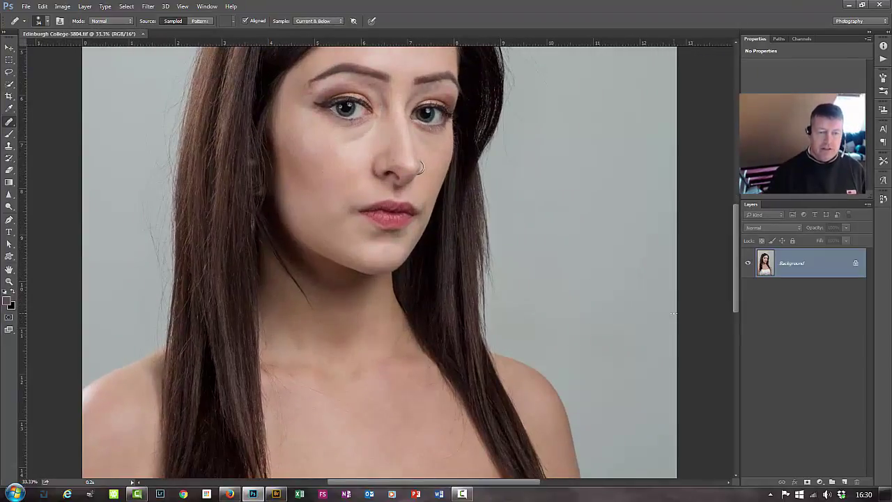
left_click_drag(313, 172, 328, 315)
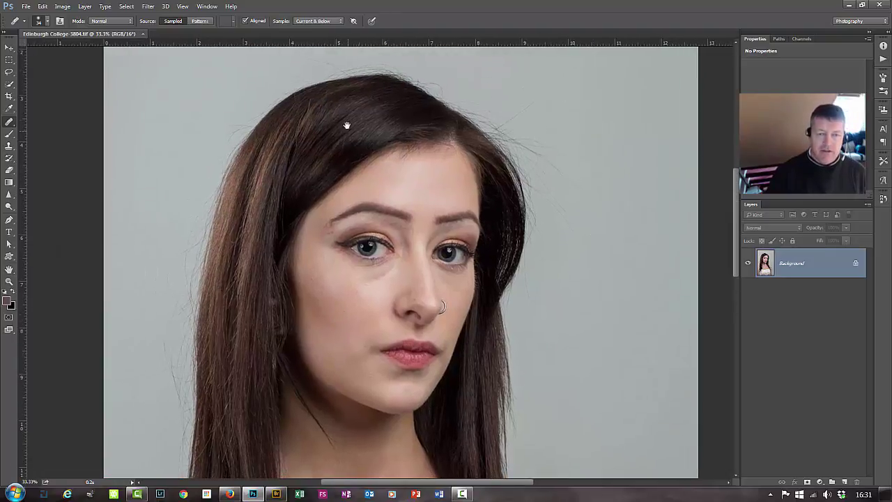
left_click_drag(346, 124, 393, 81)
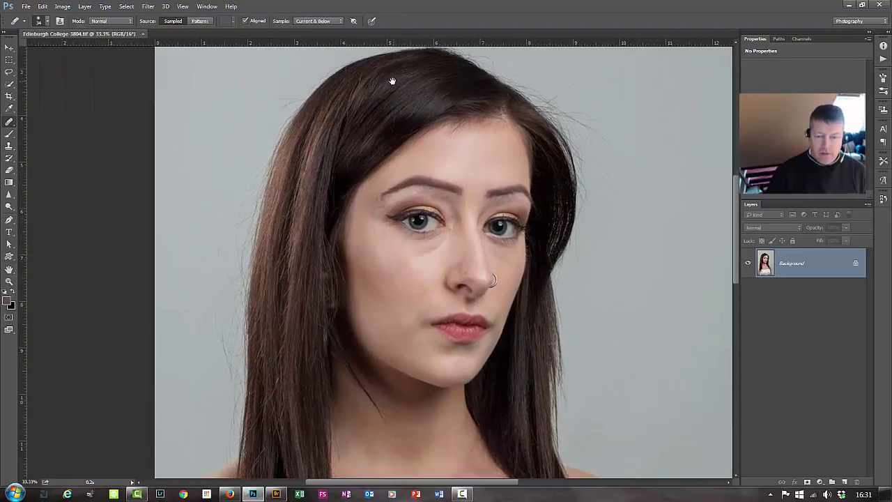
key("ctrl+plus")
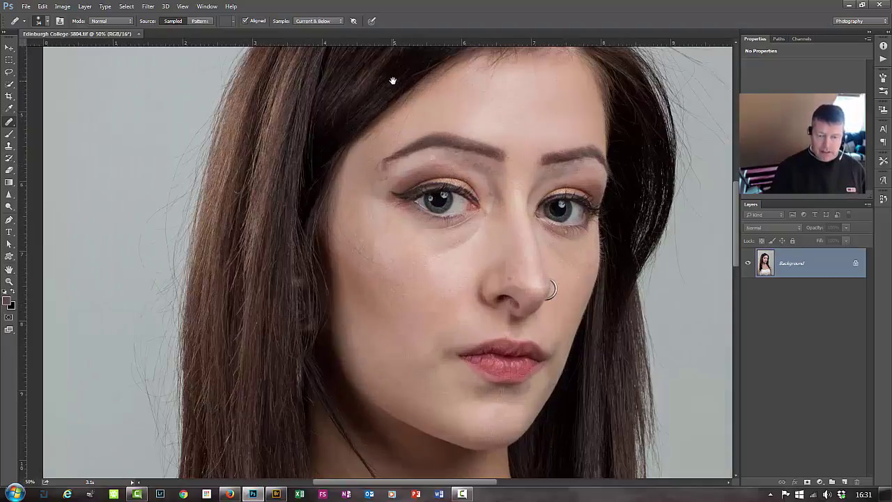
key("ctrl+plus")
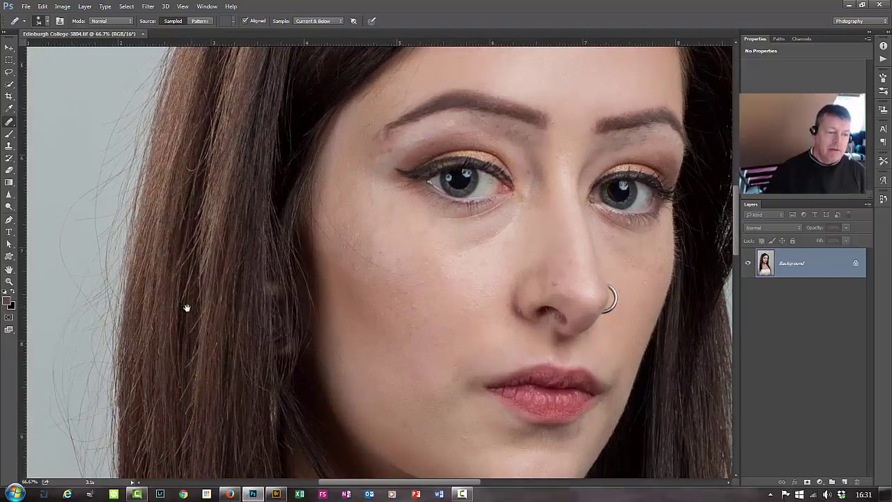
left_click_drag(187, 307, 251, 57)
left_click_drag(187, 252, 225, 59)
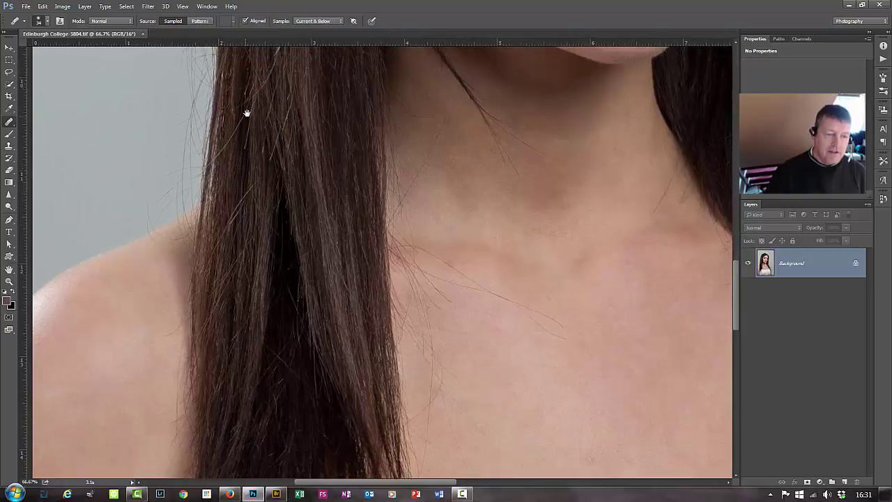
left_click_drag(243, 130, 183, 2)
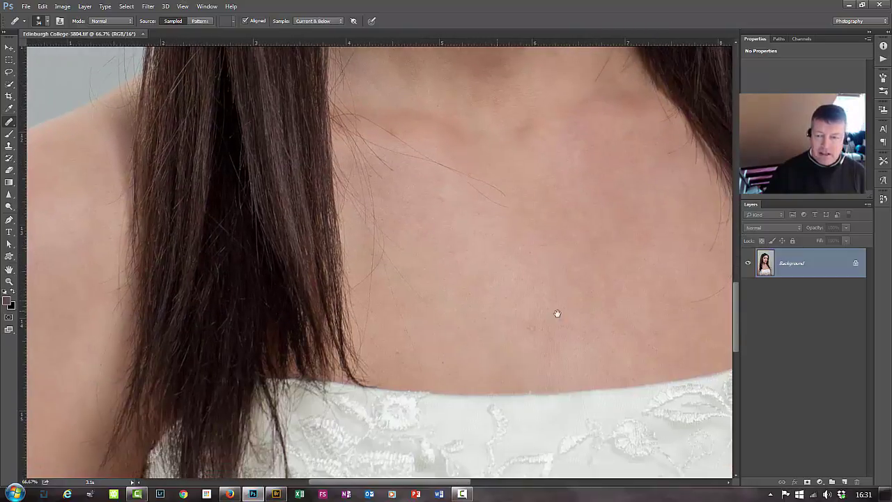
left_click_drag(517, 160, 416, 311)
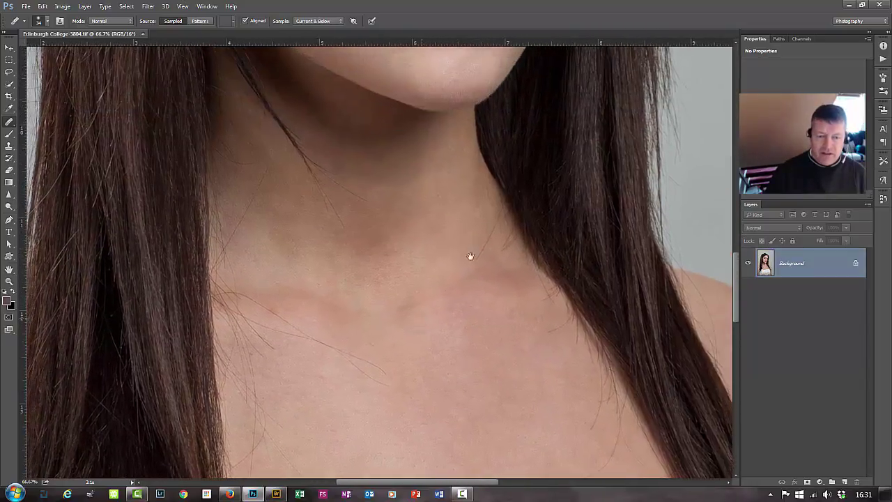
left_click_drag(318, 131, 306, 80)
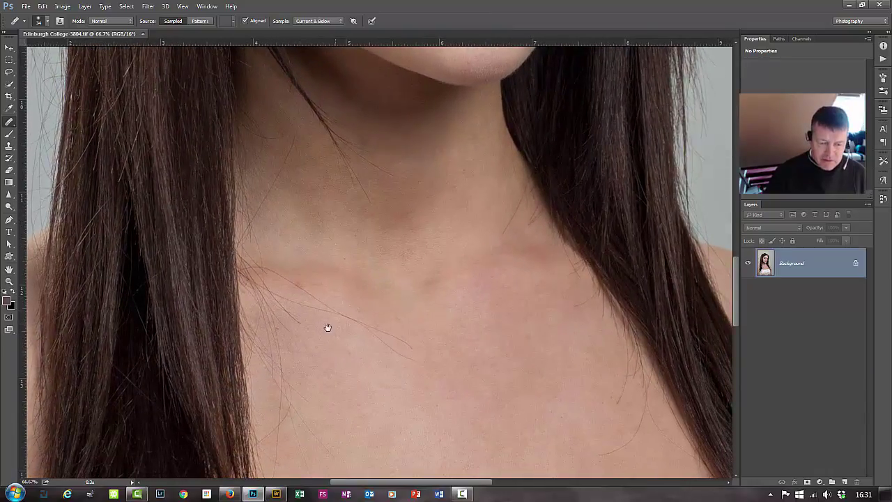
left_click_drag(330, 239, 450, 277)
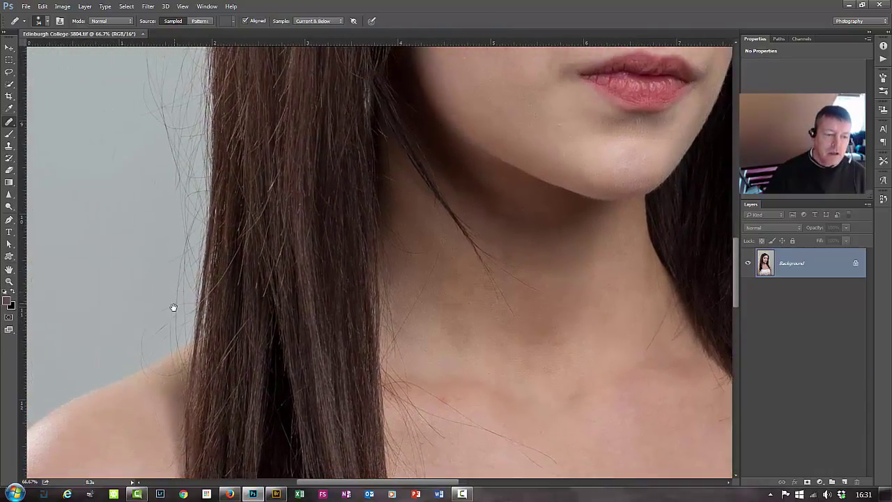
Examine the outer edges of the hair against the grey backdrop on both sides, plus the cheeks and forehead.
left_click_drag(167, 207, 143, 418)
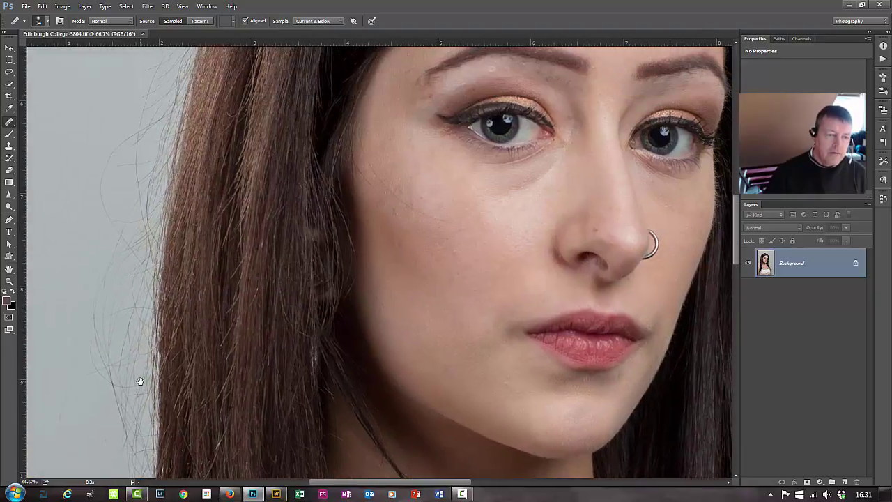
left_click_drag(167, 119, 152, 226)
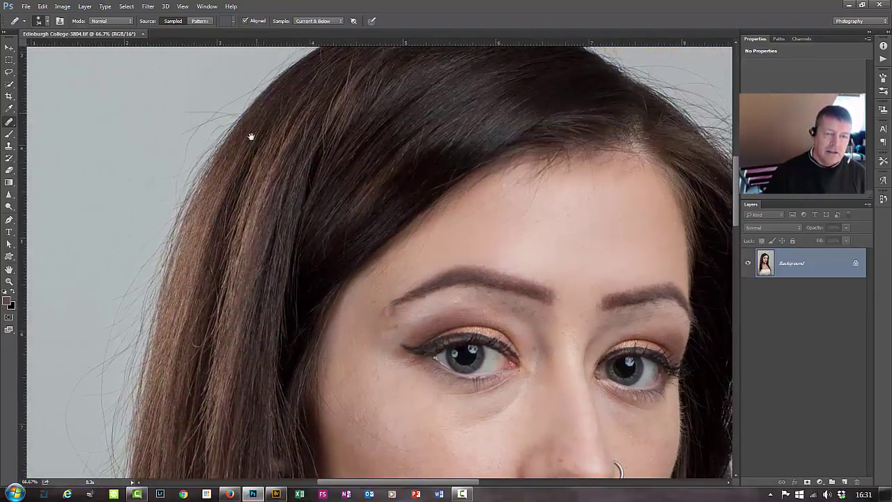
left_click_drag(251, 135, 185, 213)
left_click_drag(602, 175, 390, 70)
left_click_drag(512, 206, 498, 119)
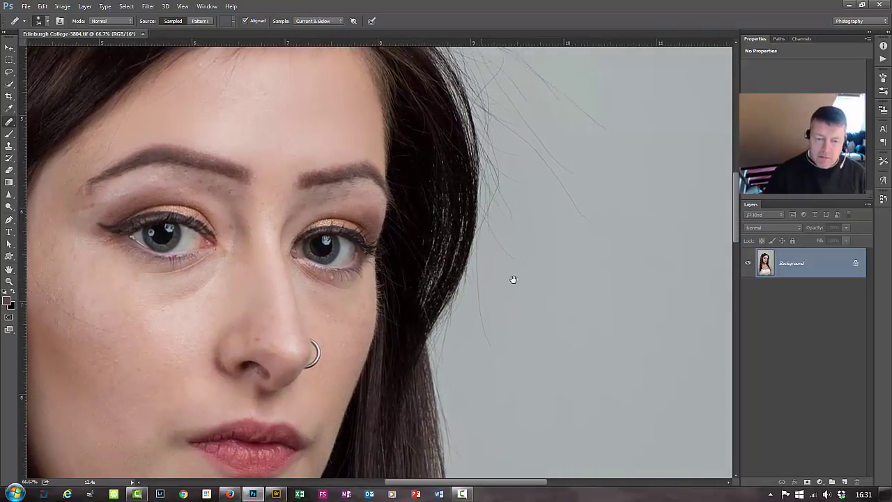
left_click_drag(464, 358, 431, 261)
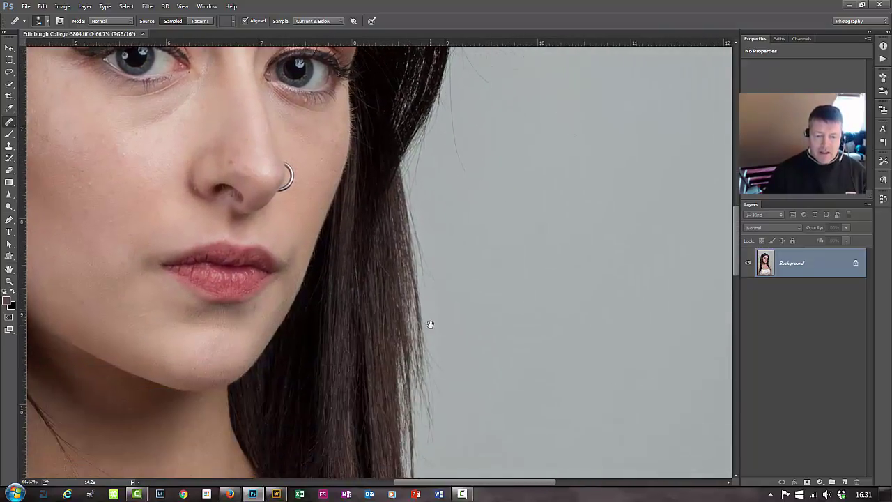
left_click_drag(430, 325, 429, 199)
left_click_drag(452, 145, 465, 230)
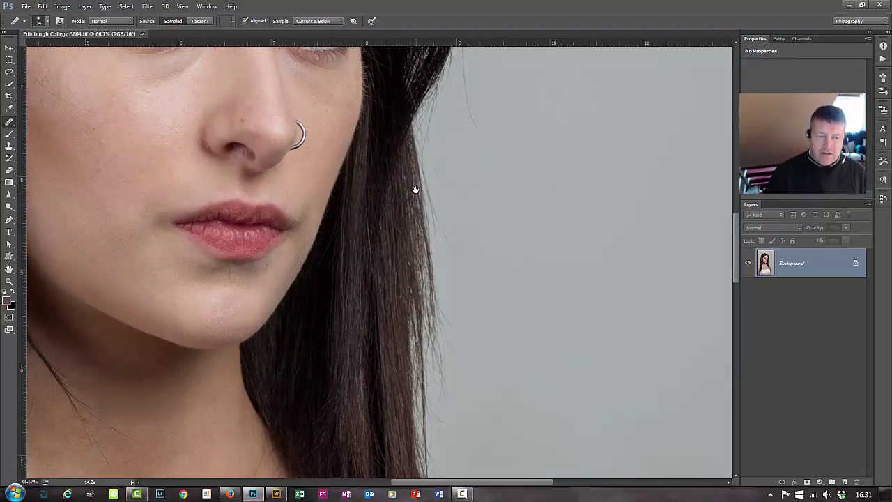
left_click_drag(416, 189, 591, 337)
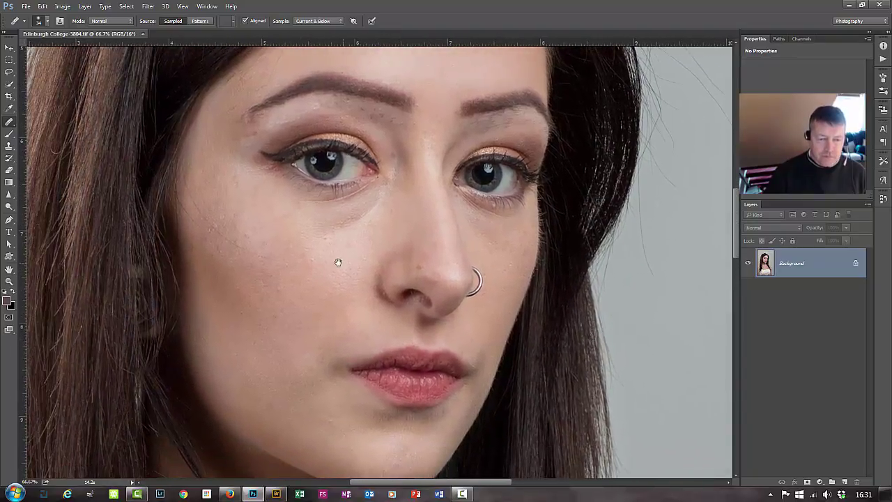
left_click_drag(338, 262, 386, 259)
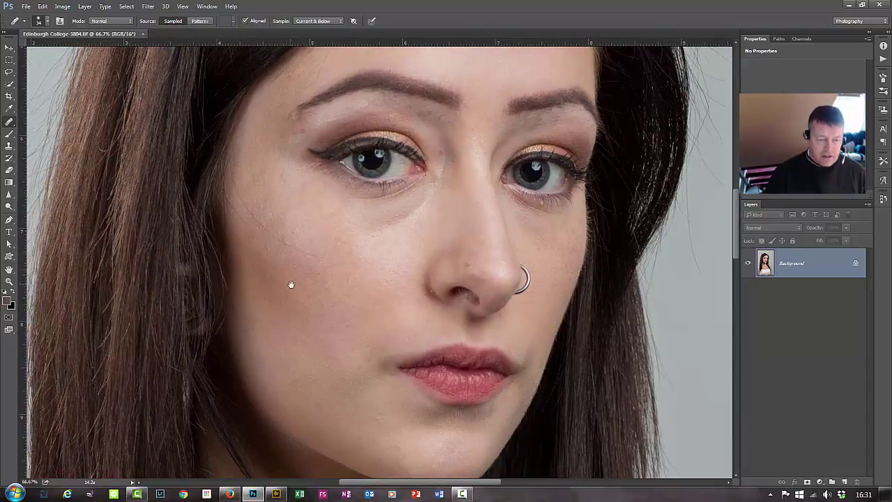
left_click_drag(273, 187, 228, 315)
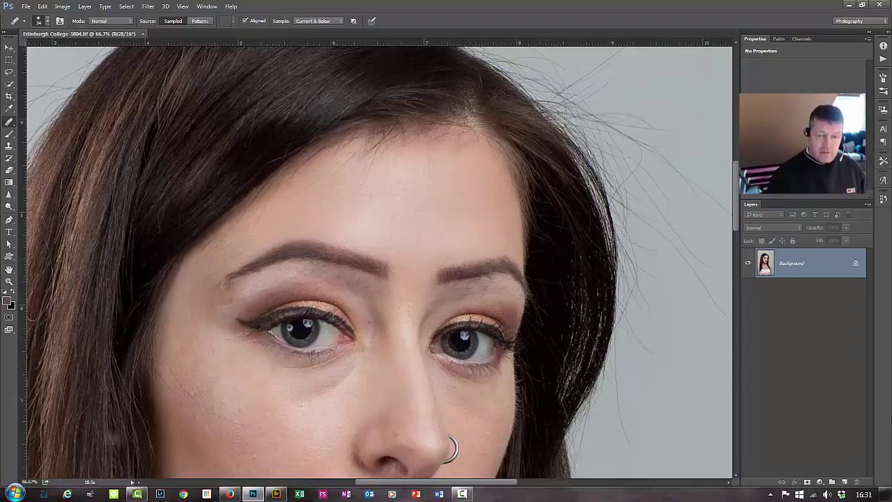
Remove small blemishes on the cheek below the eye with the content-aware Spot Healing Brush.
key("ctrl+plus")
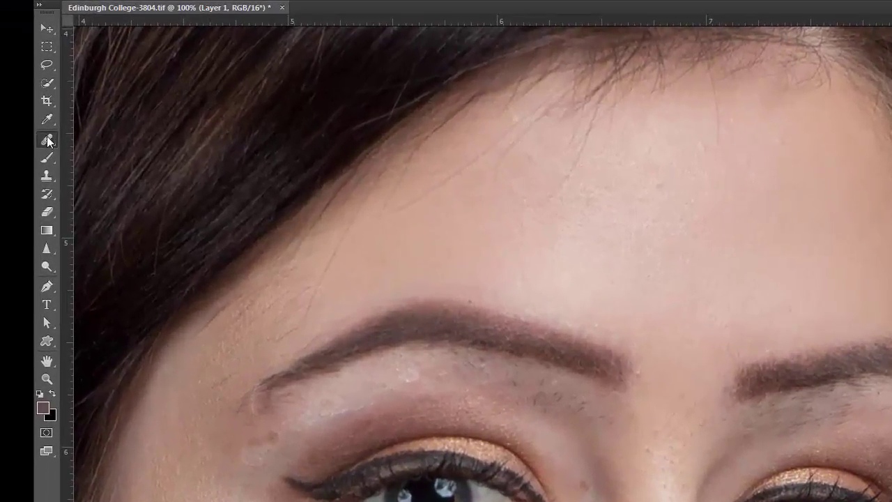
left_click(39, 137)
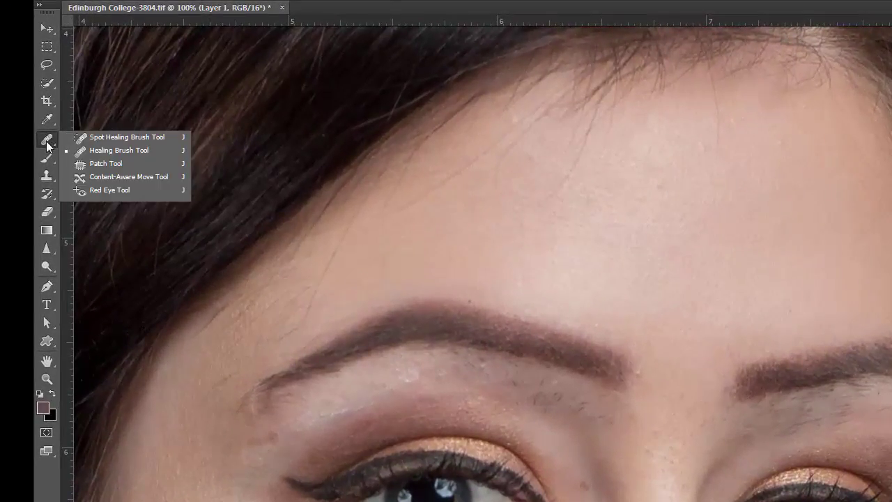
left_click(136, 137)
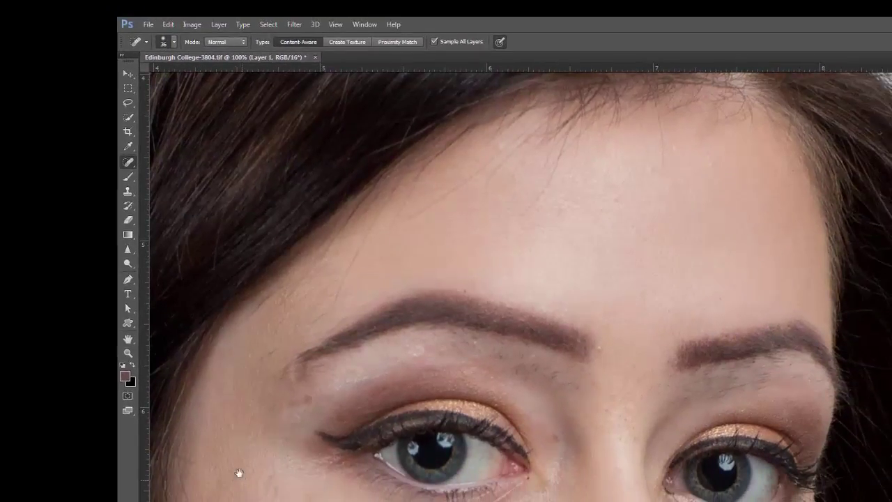
left_click_drag(239, 473, 457, 295)
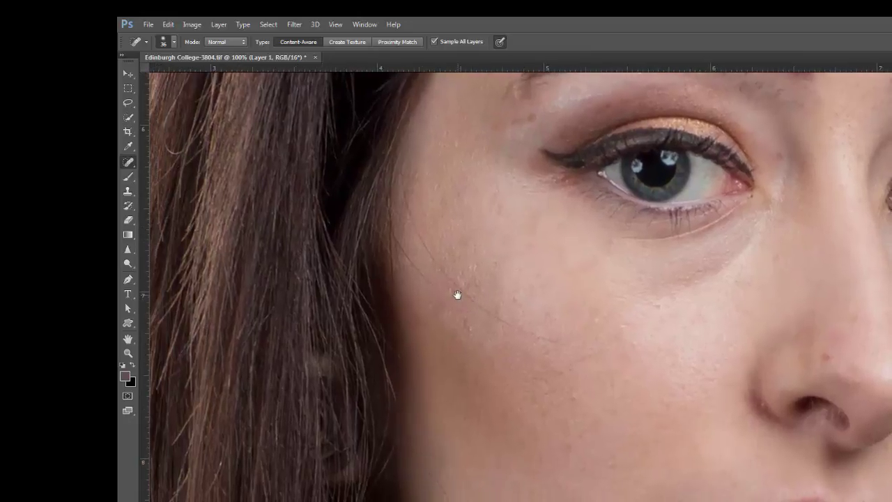
key("ctrl+plus")
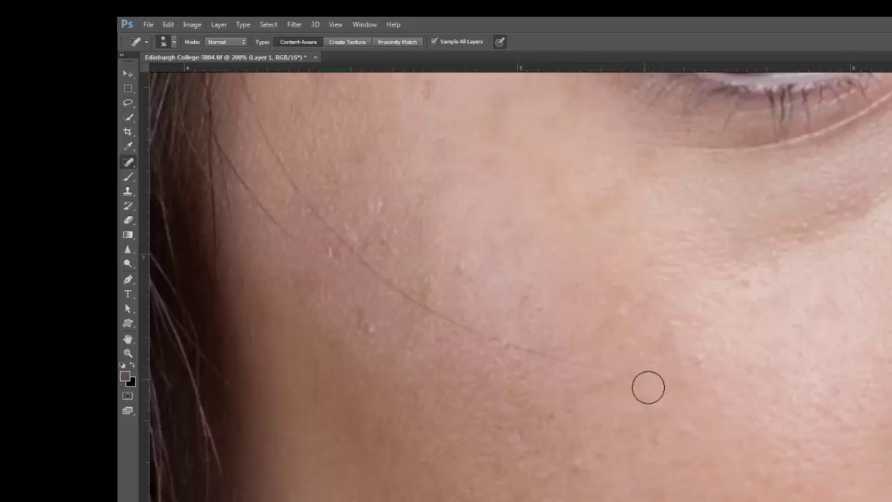
left_click(742, 284)
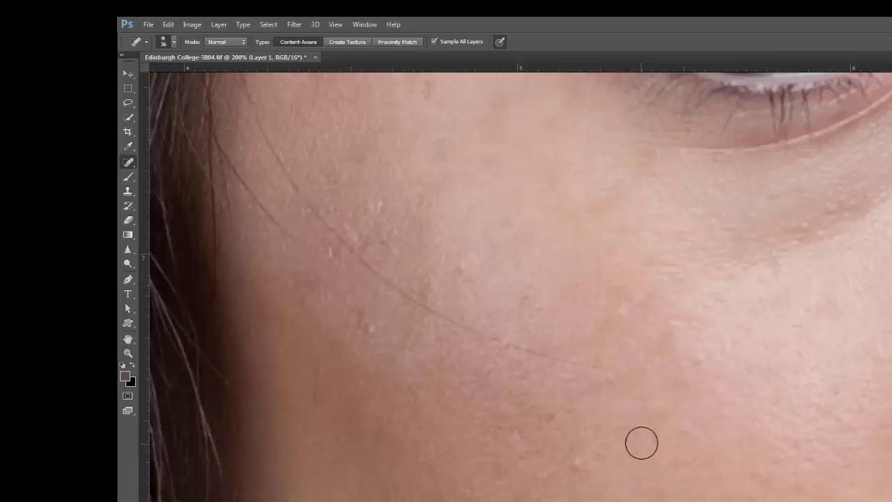
left_click_drag(571, 466, 582, 474)
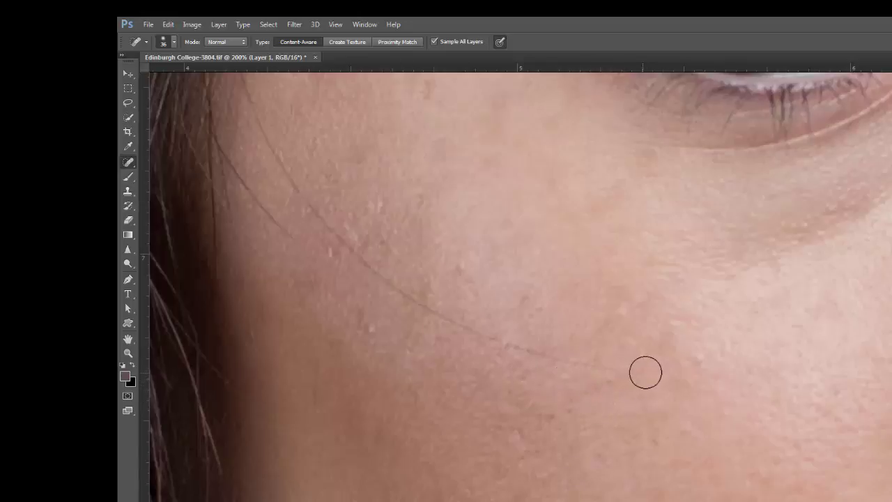
Heal away the lower end of the long stray hair crossing the cheek, in short strokes.
left_click_drag(652, 376, 504, 346)
mouse_move(428, 375)
left_mouse_down()
mouse_move(446, 392)
mouse_move(652, 469)
left_mouse_up()
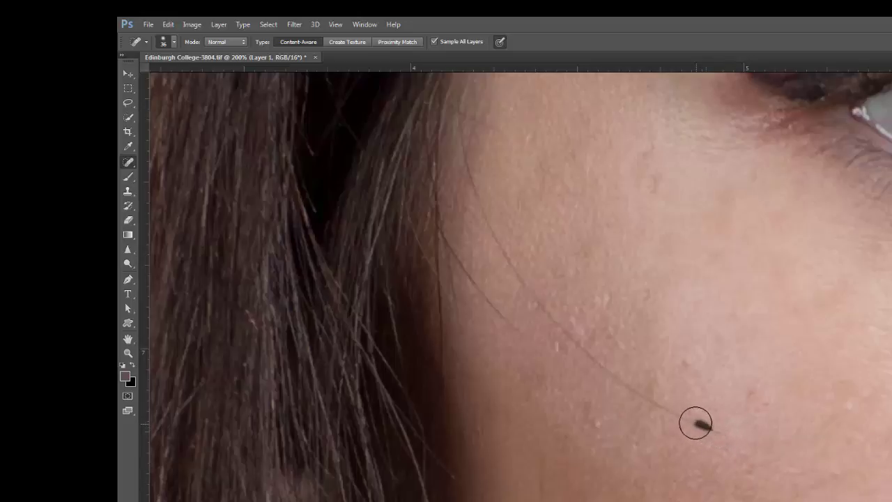
mouse_move(695, 423)
left_mouse_down()
mouse_move(641, 404)
mouse_move(611, 379)
mouse_move(637, 389)
mouse_move(653, 411)
mouse_move(689, 421)
left_mouse_up()
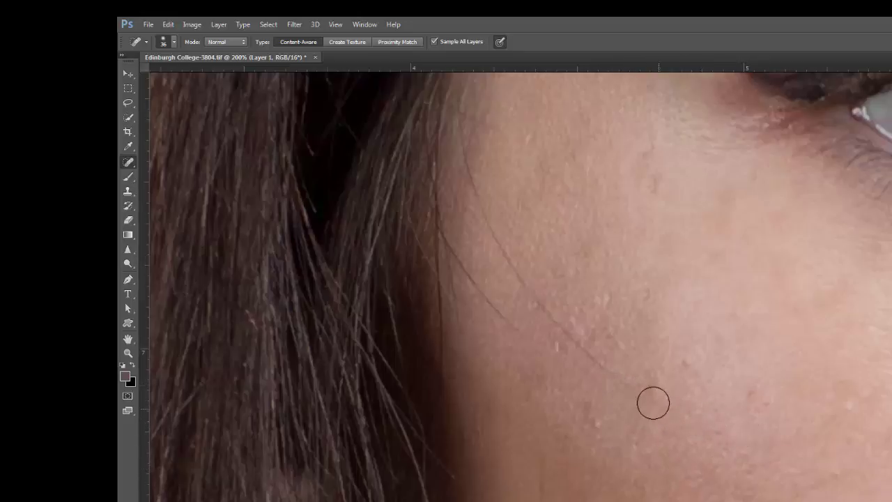
left_click_drag(621, 385, 637, 394)
Remove the upper part of the long stray hair with short healing strokes up towards the temple.
left_click_drag(572, 382, 761, 491)
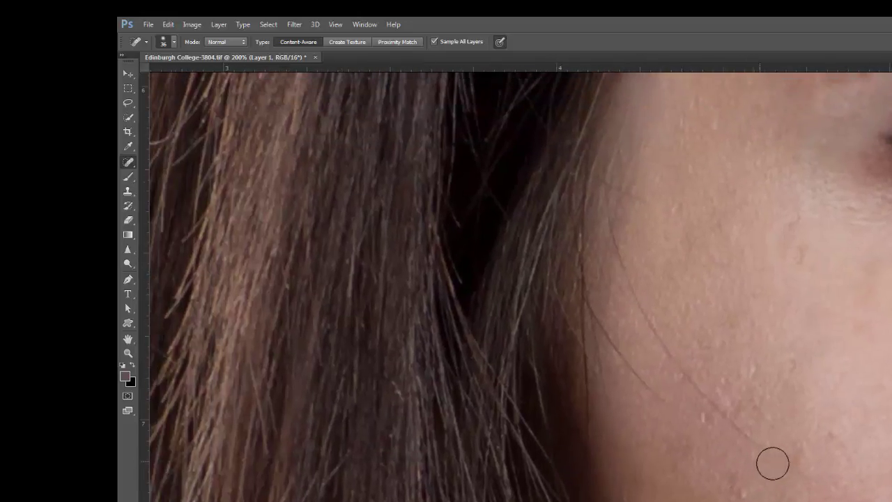
mouse_move(758, 444)
left_mouse_down()
mouse_move(698, 399)
mouse_move(687, 378)
mouse_move(739, 432)
left_mouse_up()
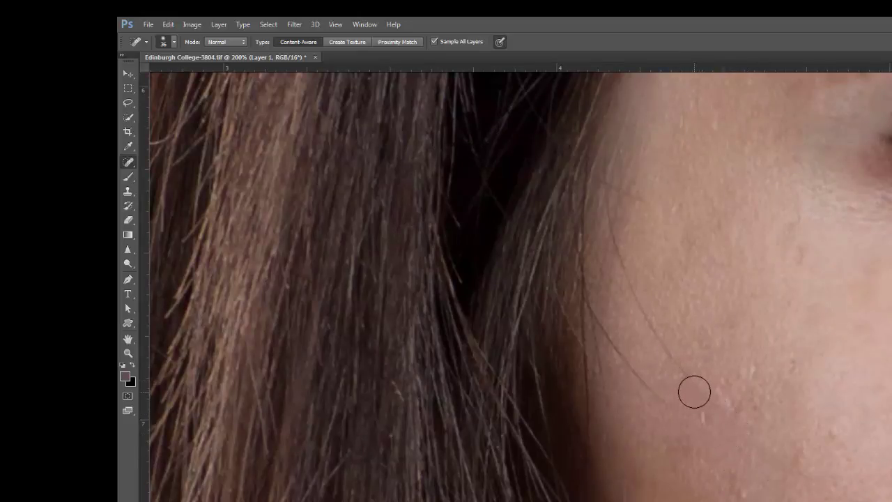
mouse_move(697, 392)
left_mouse_down()
mouse_move(773, 447)
mouse_move(724, 458)
left_mouse_up()
mouse_move(657, 337)
left_mouse_down()
mouse_move(689, 383)
mouse_move(668, 366)
left_mouse_up()
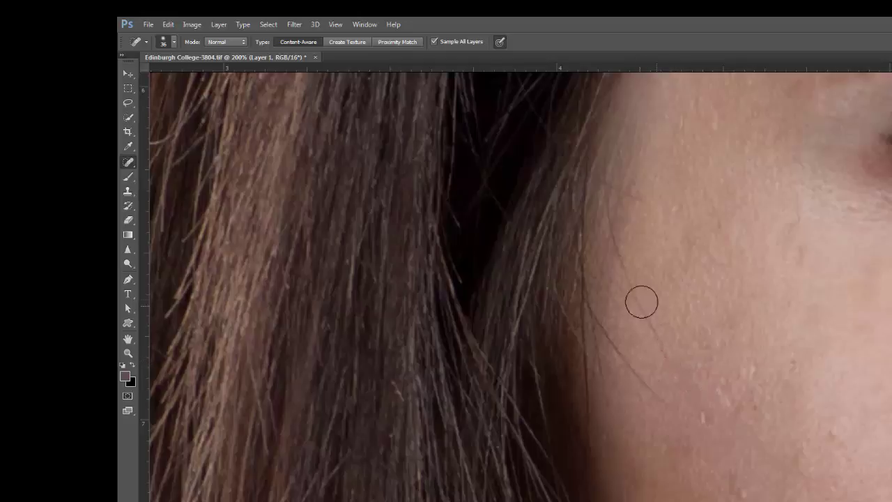
left_click_drag(627, 276, 670, 368)
Remove the second, shorter stray hair at the edge of the cheek and spot-heal its remnants.
left_click_drag(600, 330, 669, 403)
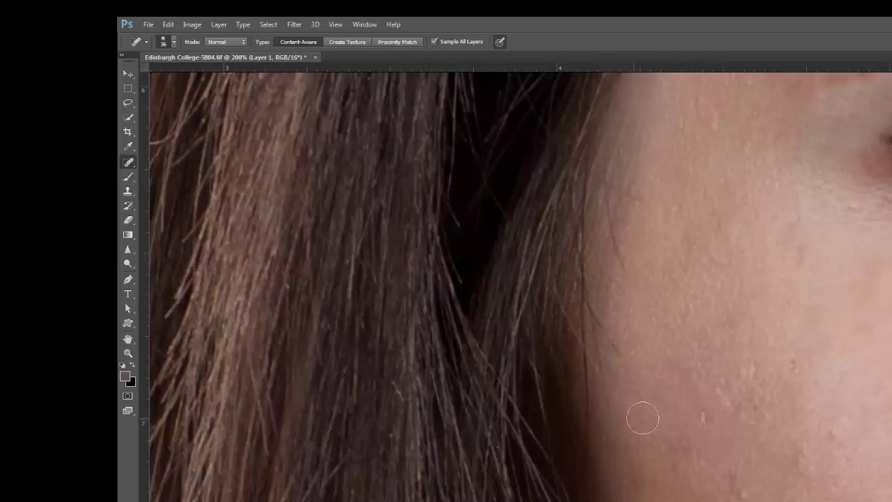
left_click(613, 347)
left_click(597, 317)
left_click(632, 372)
Heal the small marks along the shaded edge of the cheek beside the hair.
mouse_move(685, 430)
left_mouse_down()
mouse_move(684, 347)
mouse_move(695, 338)
mouse_move(695, 310)
left_mouse_up()
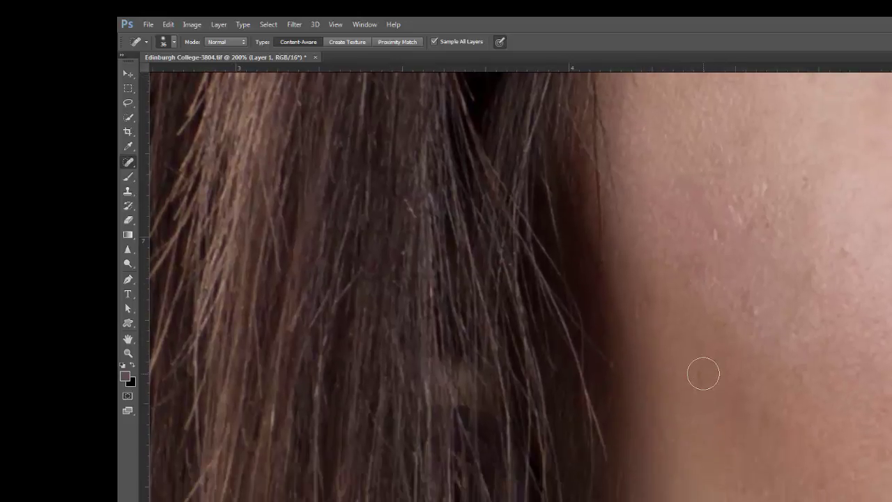
mouse_move(703, 367)
left_mouse_down()
mouse_move(699, 396)
mouse_move(701, 369)
left_mouse_up()
mouse_move(651, 256)
left_mouse_down()
mouse_move(671, 347)
mouse_move(652, 347)
mouse_move(647, 362)
mouse_move(635, 260)
left_mouse_up()
mouse_move(635, 296)
left_mouse_down()
mouse_move(640, 336)
mouse_move(635, 247)
left_mouse_up()
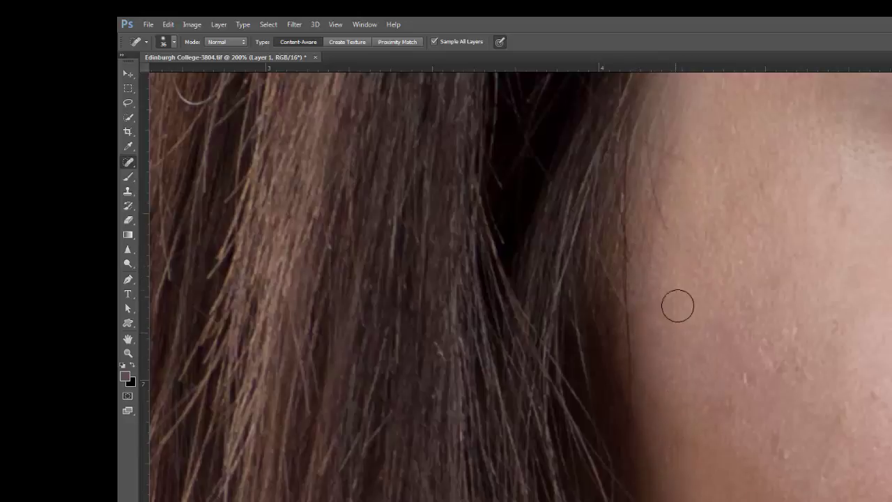
Heal away the leftover stray hair ends on the temple beside the hairline.
left_click_drag(670, 312, 641, 365)
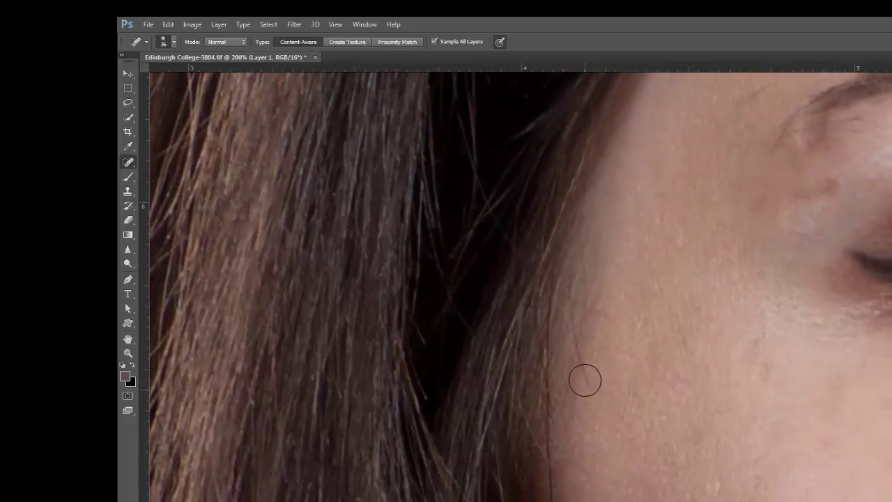
mouse_move(589, 383)
left_mouse_down()
mouse_move(586, 341)
mouse_move(582, 362)
left_mouse_up()
mouse_move(605, 315)
left_mouse_down()
mouse_move(584, 305)
mouse_move(610, 326)
mouse_move(576, 347)
mouse_move(575, 306)
left_mouse_up()
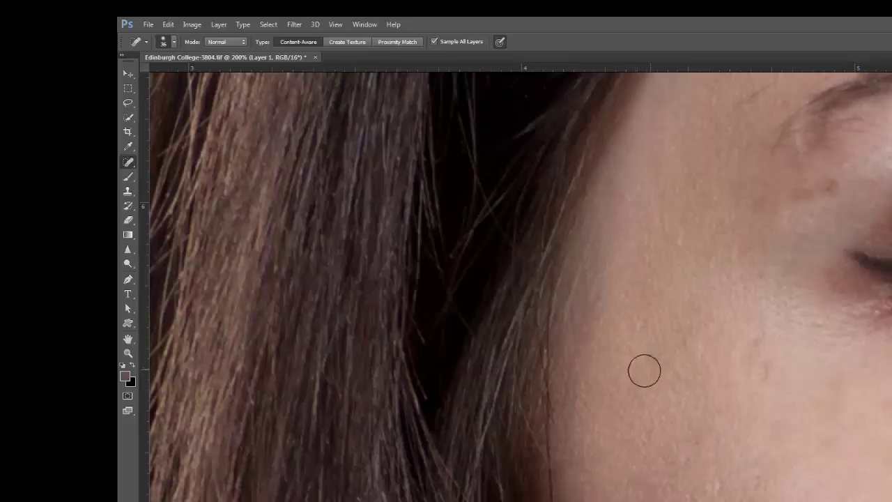
Heal the mark on the temple and remove the fine stray hairs just above the tail of the eyebrow.
left_click_drag(650, 437, 562, 394)
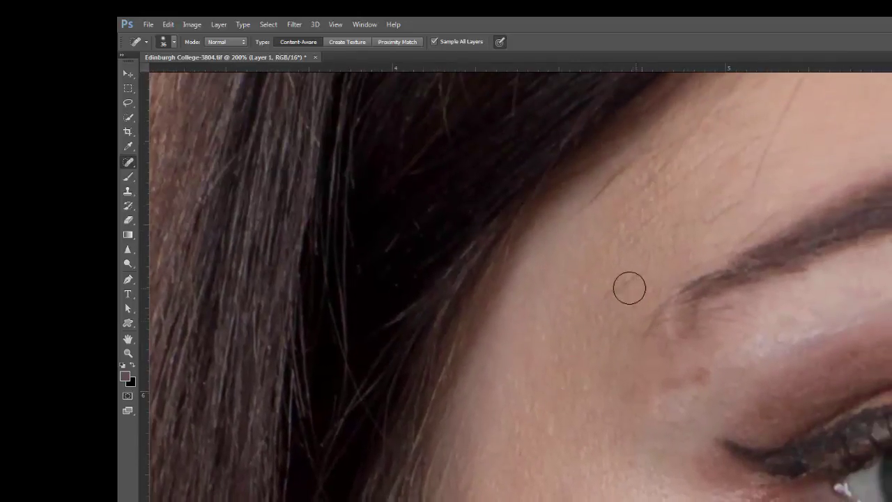
left_click_drag(655, 265, 602, 297)
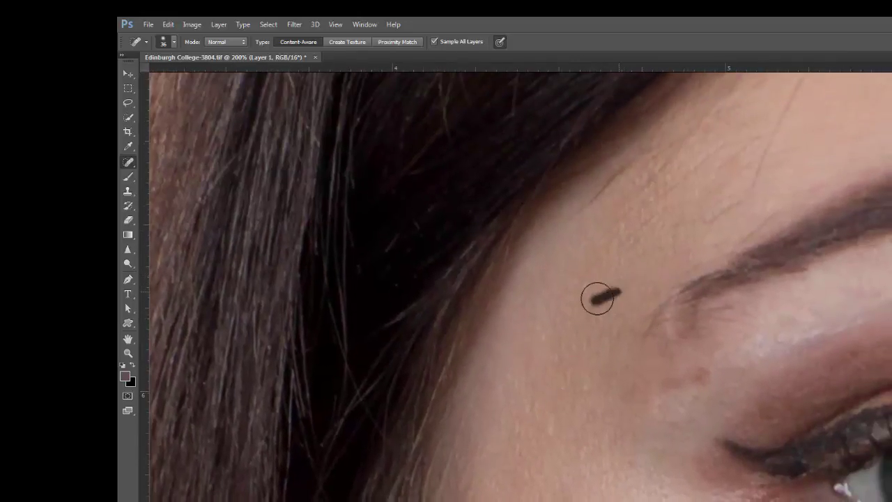
left_click_drag(590, 246, 501, 346)
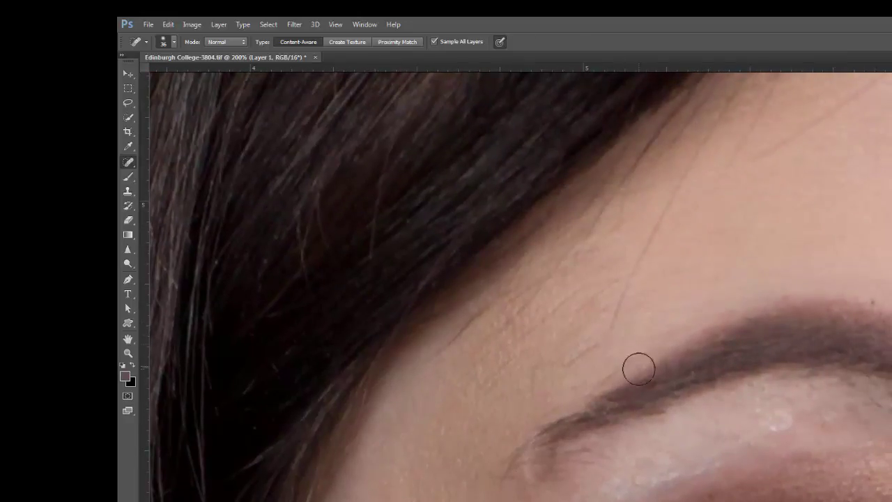
left_click_drag(597, 376, 618, 358)
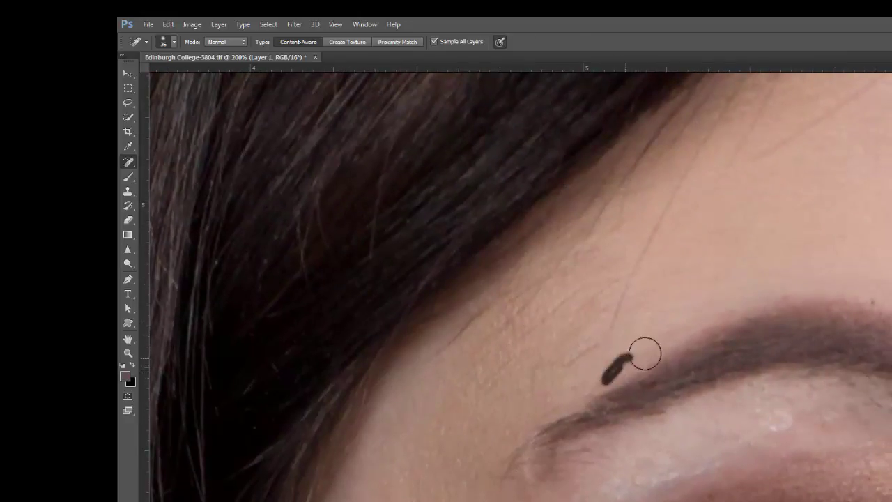
mouse_move(582, 385)
left_mouse_down()
mouse_move(535, 416)
mouse_move(578, 396)
left_mouse_up()
mouse_move(578, 351)
left_mouse_down()
mouse_move(599, 338)
mouse_move(581, 351)
left_mouse_up()
mouse_move(630, 268)
left_mouse_down()
mouse_move(610, 339)
mouse_move(617, 315)
mouse_move(593, 344)
mouse_move(533, 362)
left_mouse_up()
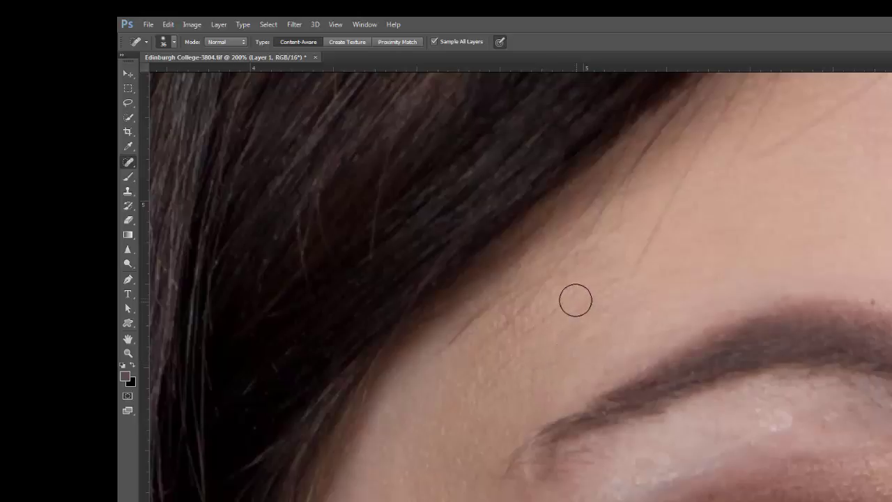
Heal the fine hairs and rough skin texture on the temple between the eyebrow tail and the hairline.
left_click_drag(564, 302, 514, 343)
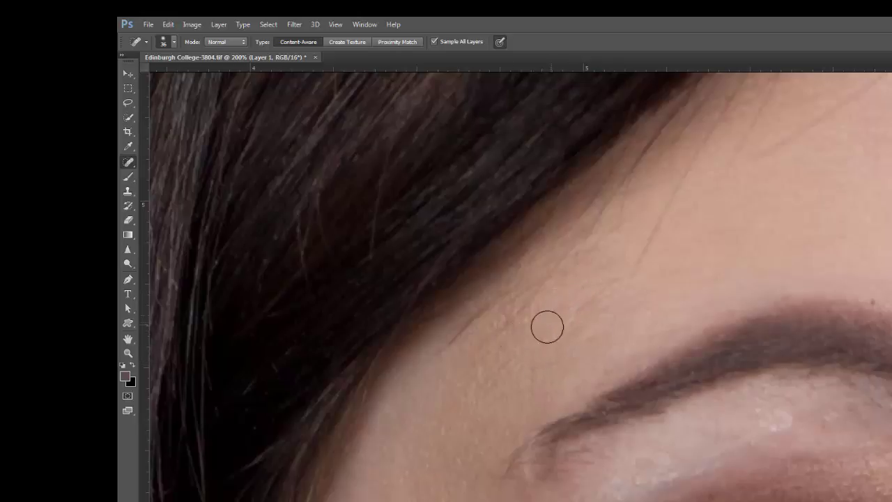
left_click_drag(586, 286, 558, 305)
left_click_drag(513, 354, 475, 381)
left_click_drag(488, 303, 427, 349)
Remove the rest of the stray hair above the eyebrow and the short wisps along the adjoining hairline.
mouse_move(706, 287)
left_mouse_down()
mouse_move(560, 326)
mouse_move(516, 375)
mouse_move(477, 452)
left_mouse_up()
mouse_move(532, 334)
left_mouse_down()
mouse_move(512, 381)
mouse_move(537, 317)
mouse_move(571, 283)
mouse_move(521, 365)
left_mouse_up()
left_click_drag(551, 313, 549, 317)
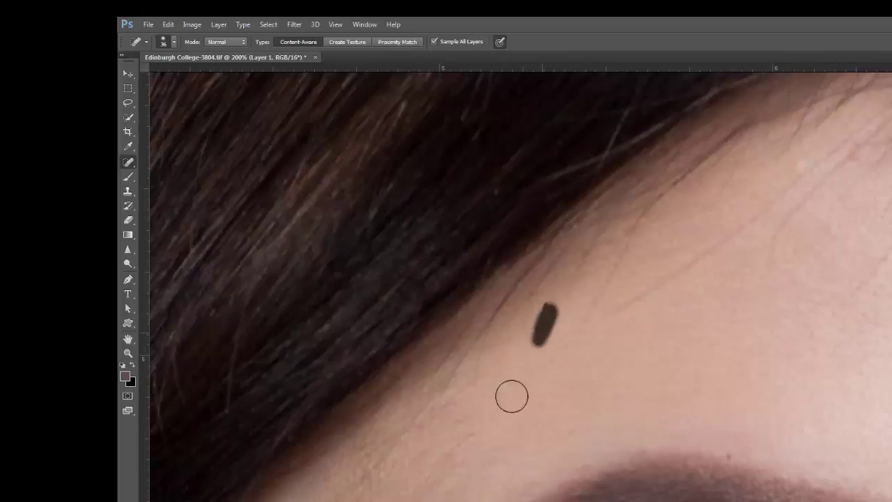
mouse_move(498, 347)
left_mouse_down()
mouse_move(524, 335)
mouse_move(477, 381)
mouse_move(490, 330)
mouse_move(473, 379)
mouse_move(462, 354)
mouse_move(443, 400)
left_mouse_up()
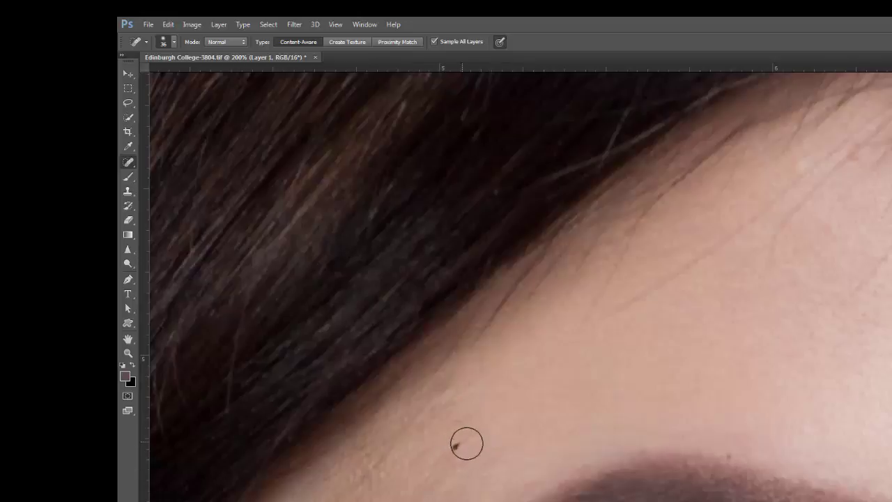
mouse_move(466, 440)
left_mouse_down()
mouse_move(489, 429)
mouse_move(438, 458)
left_mouse_up()
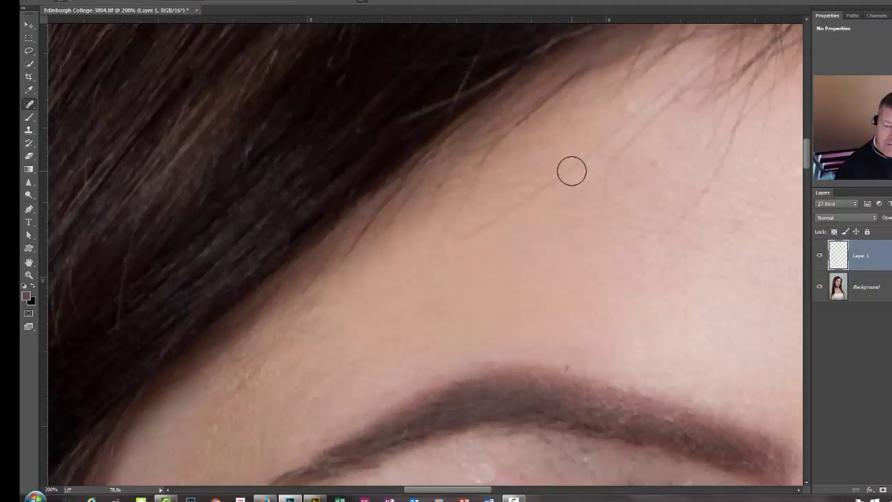
Heal away the faint diagonal stray hair crossing the forehead above the eyebrow.
left_click_drag(565, 174, 555, 183)
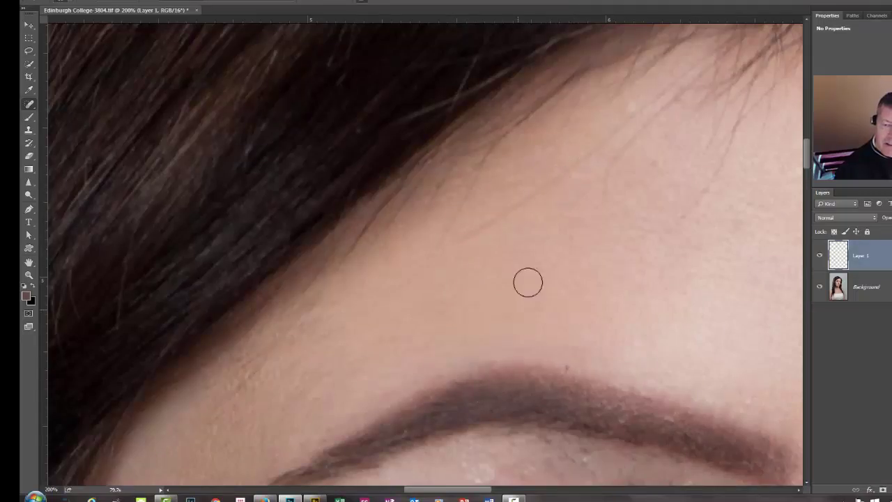
left_click(559, 180)
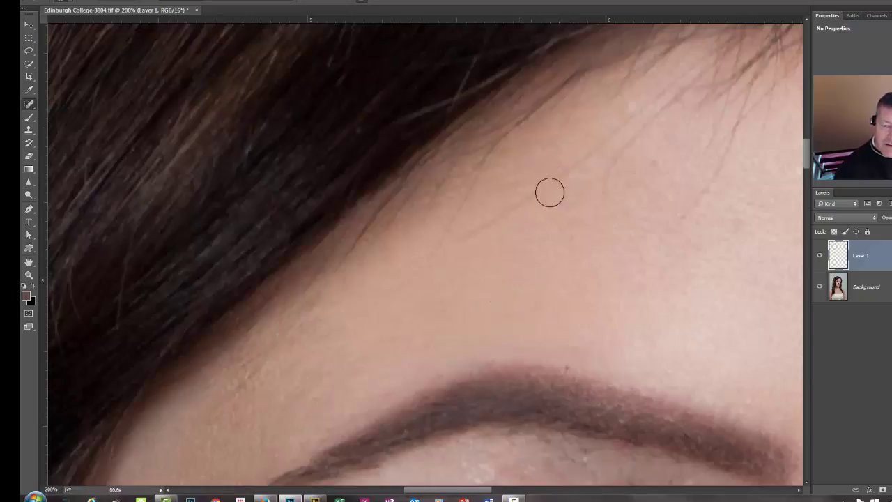
mouse_move(556, 180)
left_mouse_down()
mouse_move(458, 247)
mouse_move(568, 179)
mouse_move(502, 205)
left_mouse_up()
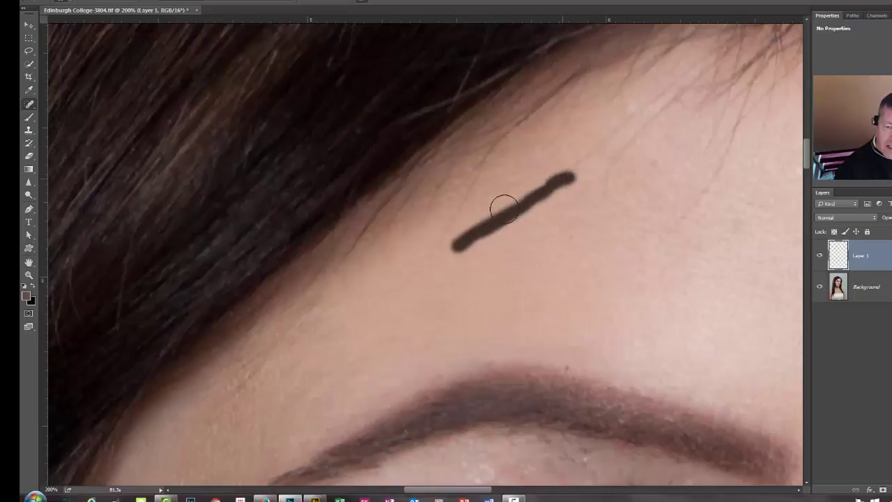
Remove the faint hair ends on the upper forehead and soften the wisps along the side hairline.
left_click_drag(550, 218, 408, 323)
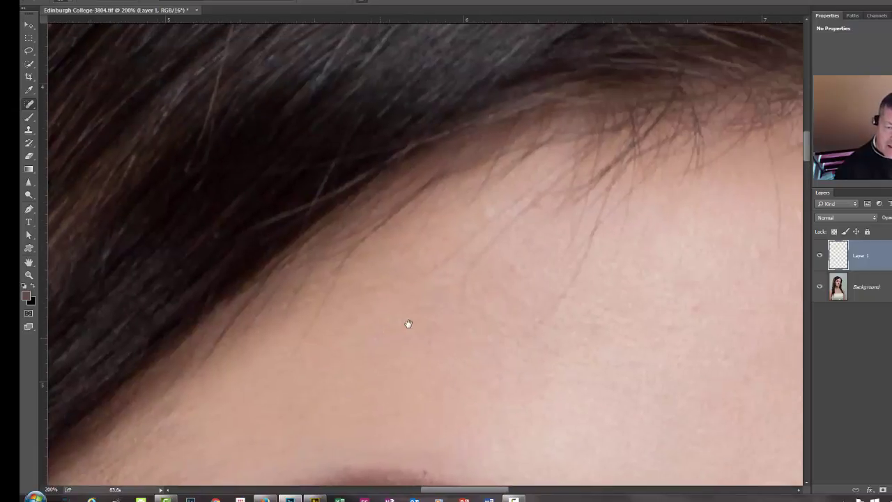
mouse_move(443, 260)
left_mouse_down()
mouse_move(495, 219)
mouse_move(488, 252)
mouse_move(491, 244)
left_mouse_up()
left_click_drag(289, 357, 348, 275)
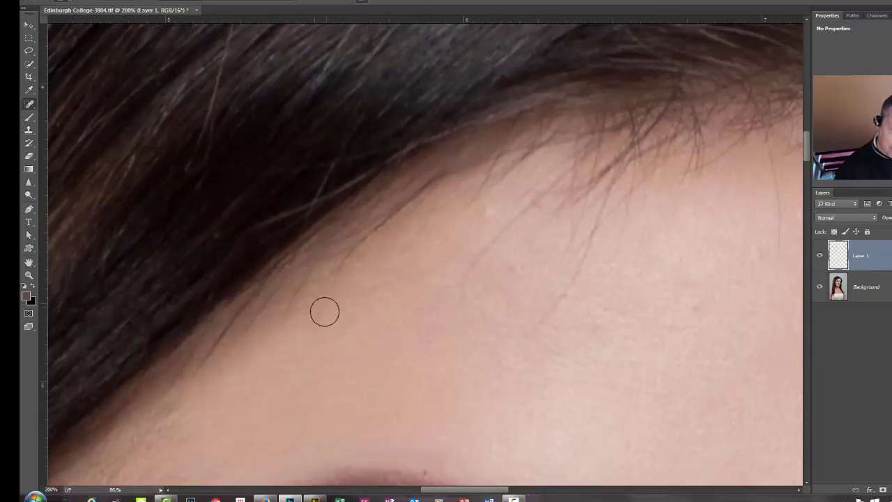
left_click_drag(325, 312, 317, 310)
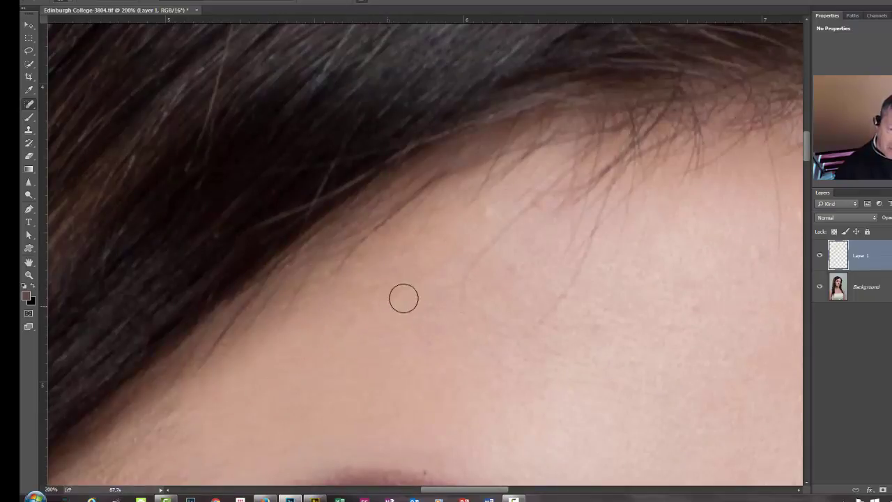
mouse_move(403, 298)
left_mouse_down()
mouse_move(463, 251)
mouse_move(407, 298)
left_mouse_up()
Remove the long stray hairs reaching down the upper forehead and heal the small marks around them.
mouse_move(502, 239)
left_mouse_down()
mouse_move(472, 279)
mouse_move(472, 297)
left_mouse_up()
mouse_move(522, 213)
left_mouse_down()
mouse_move(483, 262)
mouse_move(479, 252)
mouse_move(460, 317)
left_mouse_up()
mouse_move(543, 328)
left_mouse_down()
mouse_move(577, 281)
mouse_move(589, 229)
left_mouse_up()
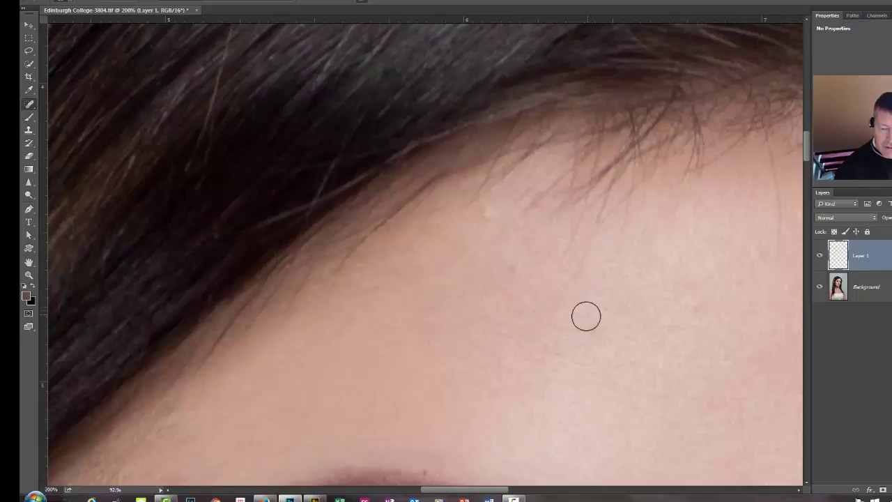
mouse_move(586, 316)
left_mouse_down()
mouse_move(552, 294)
mouse_move(583, 276)
mouse_move(590, 257)
mouse_move(582, 235)
mouse_move(557, 276)
left_mouse_up()
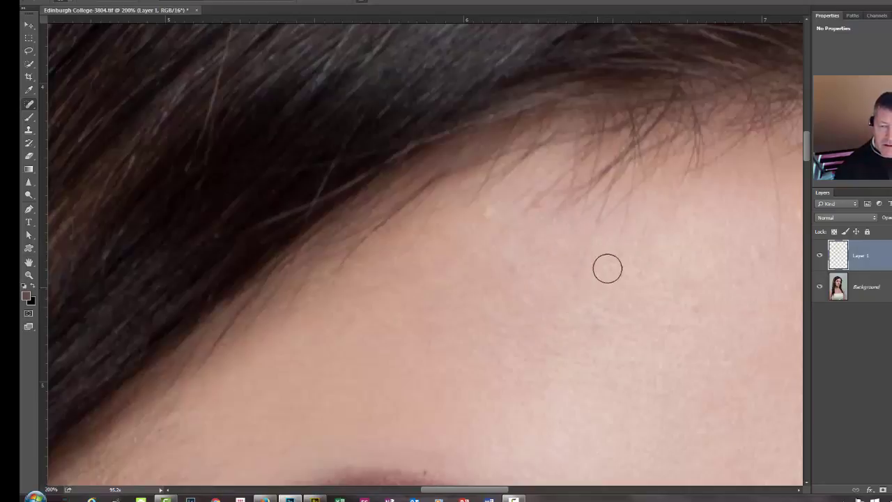
left_click_drag(556, 311, 496, 285)
mouse_move(529, 222)
left_mouse_down()
mouse_move(522, 247)
mouse_move(478, 301)
mouse_move(522, 243)
mouse_move(516, 258)
left_mouse_up()
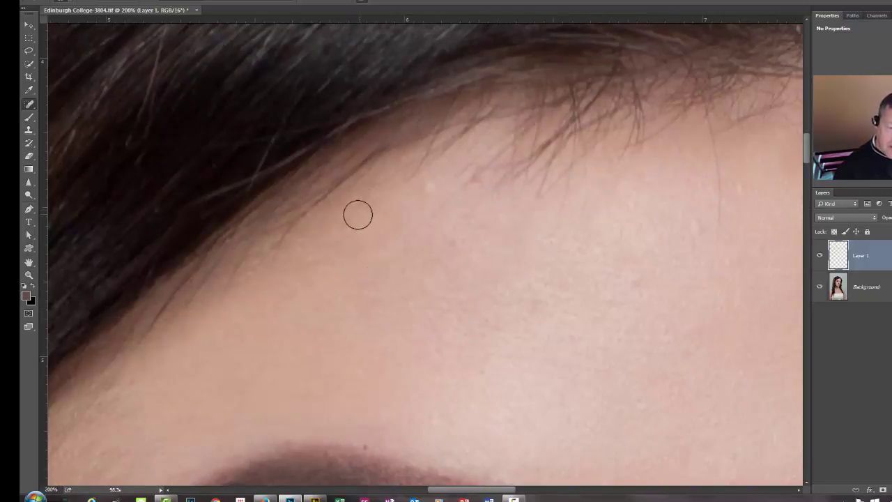
Heal the small hair ends and blemishes on the skin just below the curve of the hairline.
left_click_drag(357, 212, 384, 160)
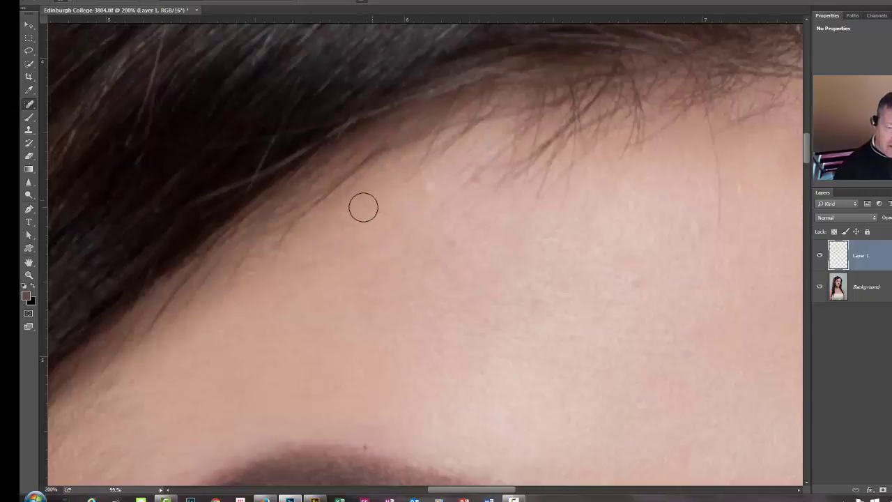
left_click_drag(418, 225, 514, 147)
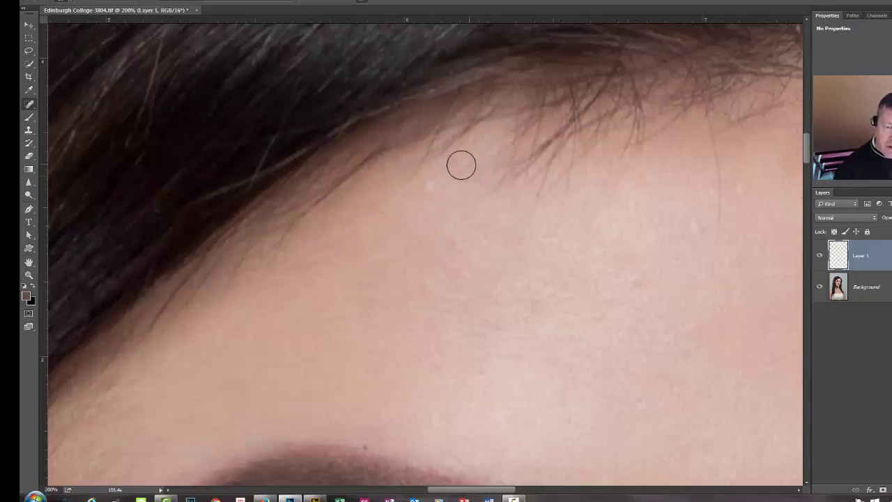
mouse_move(434, 186)
left_mouse_down()
mouse_move(513, 132)
mouse_move(453, 172)
left_mouse_up()
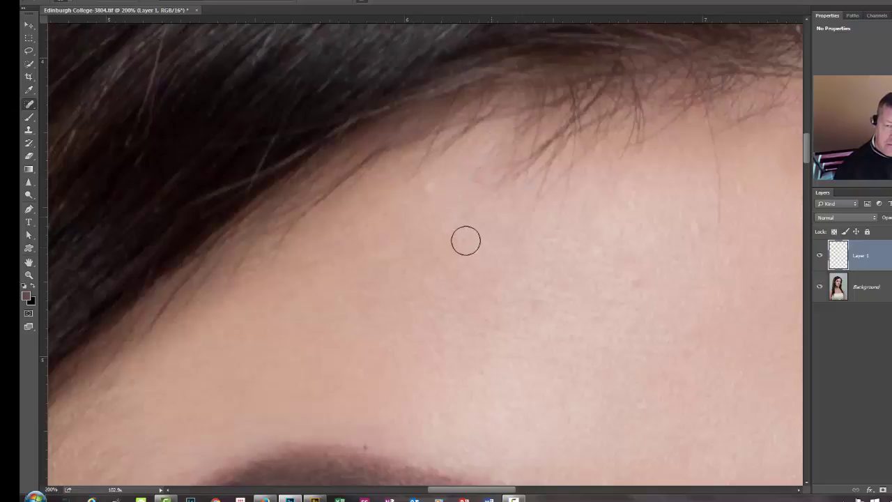
Remove the fine vertical hair down the centre of the forehead and shorten the wisps below the hairline.
mouse_move(597, 225)
left_mouse_down()
mouse_move(579, 250)
mouse_move(394, 236)
mouse_move(442, 232)
mouse_move(420, 209)
mouse_move(405, 106)
left_mouse_up()
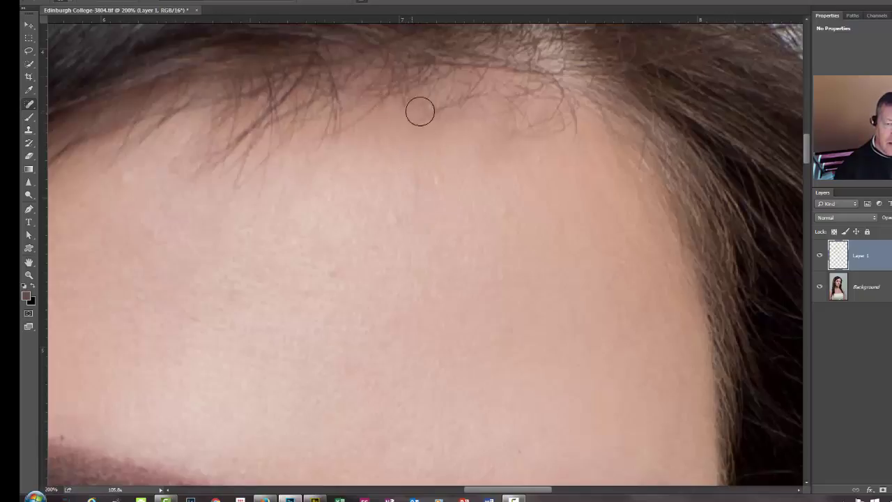
mouse_move(311, 137)
left_mouse_down()
mouse_move(364, 109)
mouse_move(315, 160)
left_mouse_up()
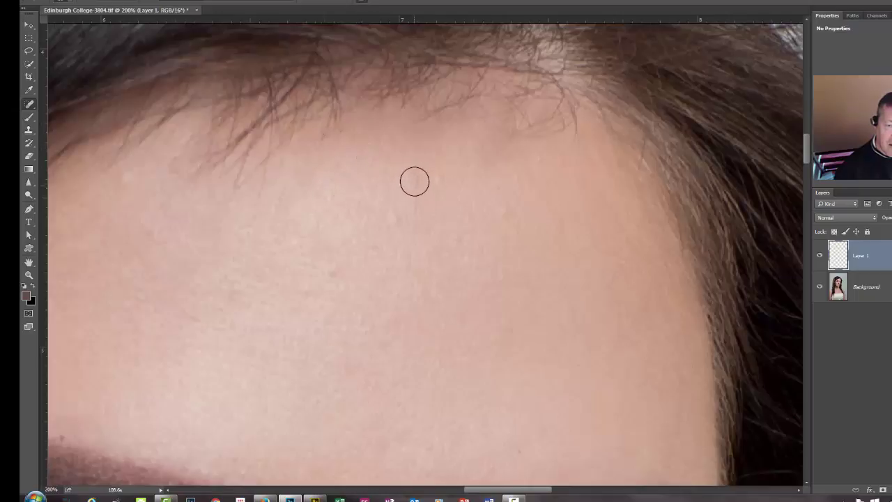
left_click_drag(414, 181, 419, 238)
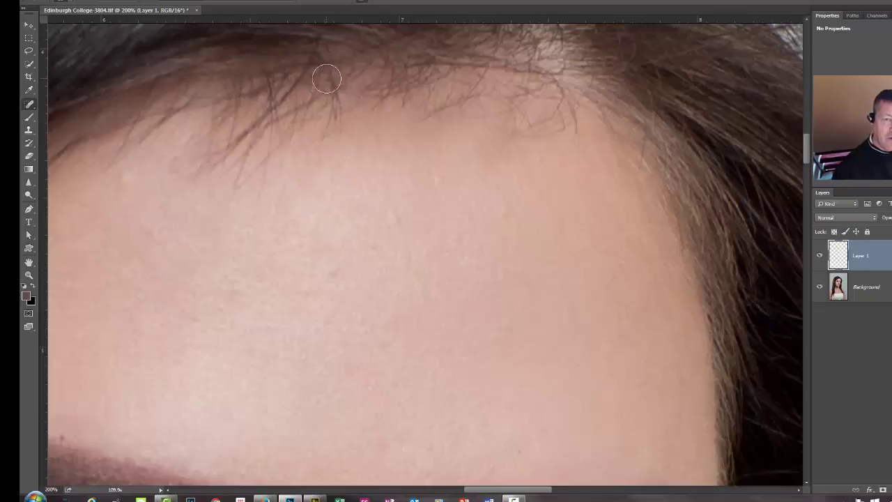
left_click_drag(324, 71, 327, 82)
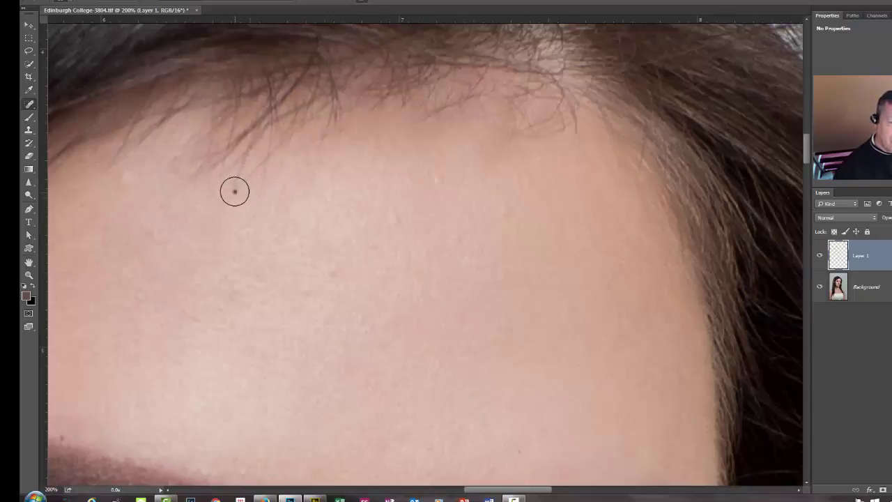
Heal away the tips of the dark stray hairs hanging from the hairline onto the upper forehead.
mouse_move(234, 192)
left_mouse_down()
mouse_move(263, 161)
mouse_move(255, 211)
left_mouse_up()
mouse_move(228, 179)
left_mouse_down()
mouse_move(242, 166)
mouse_move(211, 174)
mouse_move(223, 164)
mouse_move(211, 158)
mouse_move(201, 173)
mouse_move(227, 152)
mouse_move(207, 192)
left_mouse_up()
mouse_move(213, 156)
left_mouse_down()
mouse_move(188, 176)
mouse_move(193, 194)
left_mouse_up()
mouse_move(199, 155)
left_mouse_down()
mouse_move(216, 143)
mouse_move(205, 147)
mouse_move(218, 158)
mouse_move(213, 177)
mouse_move(199, 172)
left_mouse_up()
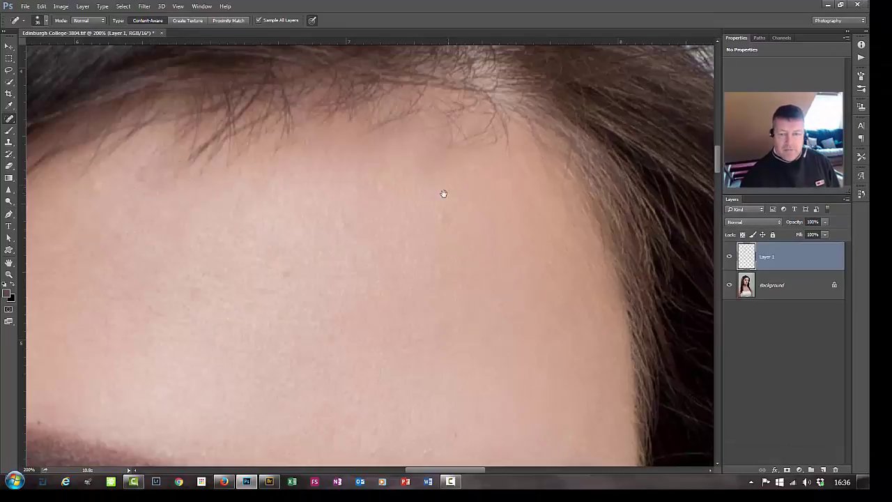
Remove the remaining short wisps along the side hairline above the eyebrow.
mouse_move(444, 193)
left_mouse_down()
mouse_move(298, 195)
mouse_move(403, 186)
mouse_move(423, 239)
left_mouse_up()
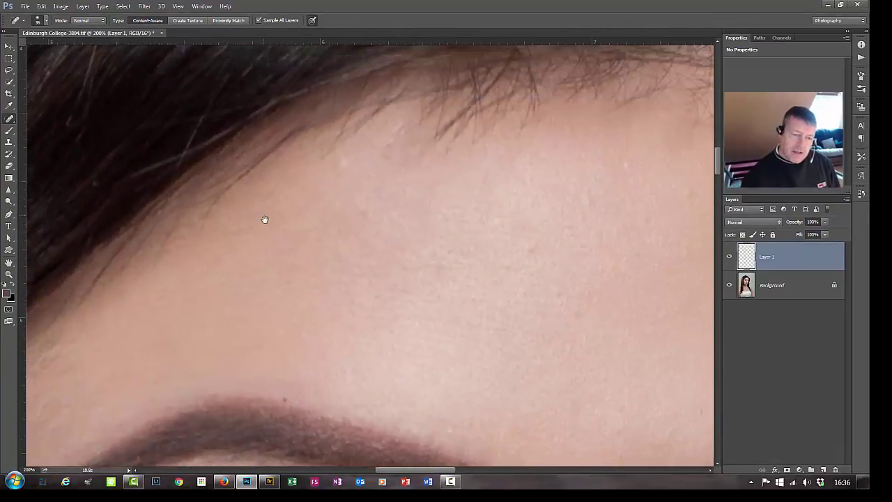
mouse_move(155, 280)
left_mouse_down()
mouse_move(175, 234)
mouse_move(173, 247)
left_mouse_up()
mouse_move(217, 221)
left_mouse_down()
mouse_move(201, 212)
mouse_move(227, 203)
mouse_move(209, 223)
mouse_move(238, 196)
mouse_move(219, 209)
left_mouse_up()
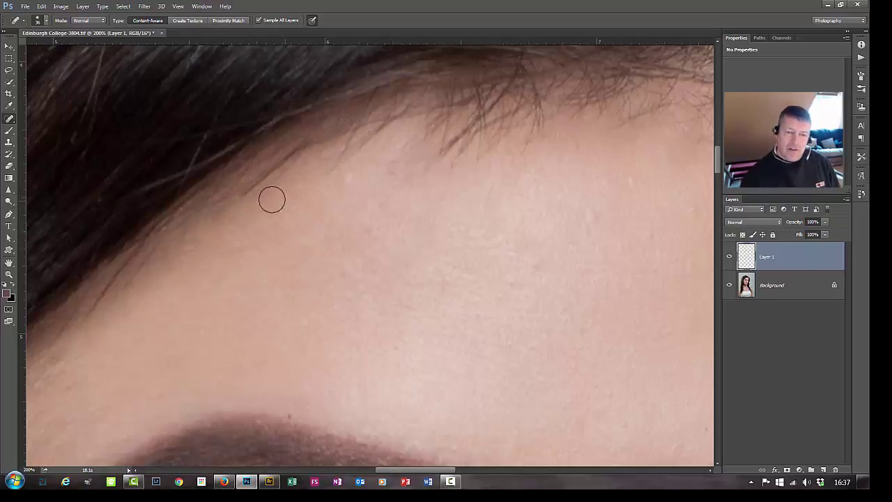
Switch to the Healing Brush Tool, sample clean forehead skin and paint out the curved hair end below the central hairline.
right_click(4, 124)
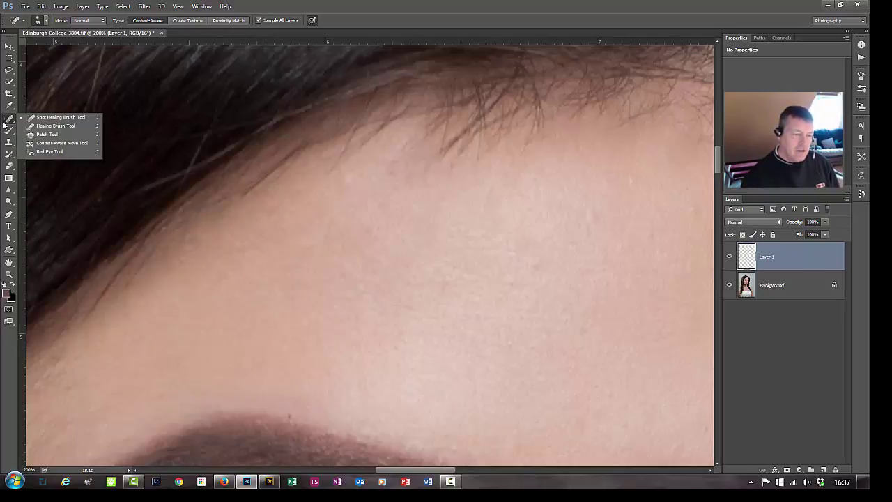
left_click(55, 126)
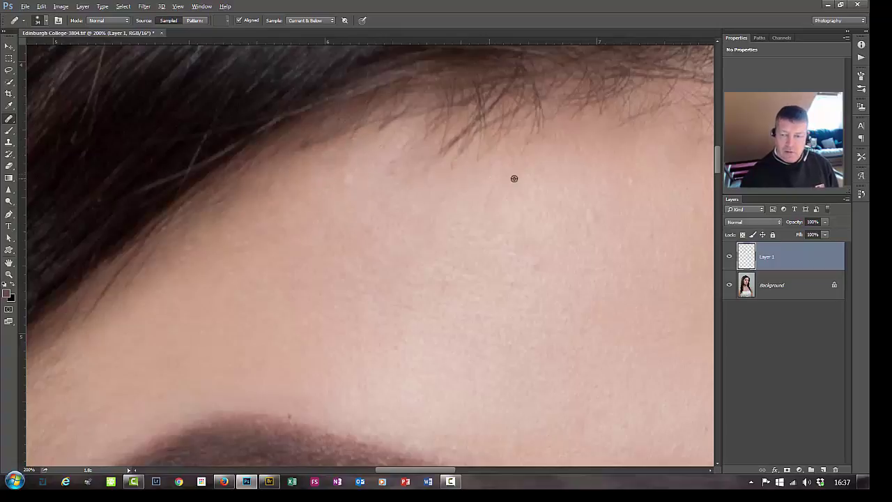
left_click_drag(551, 193, 427, 215)
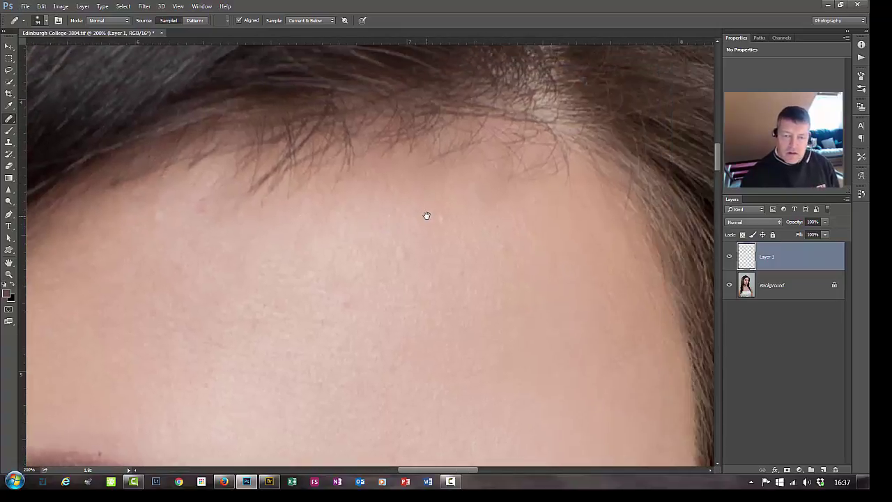
left_click(412, 175, "alt")
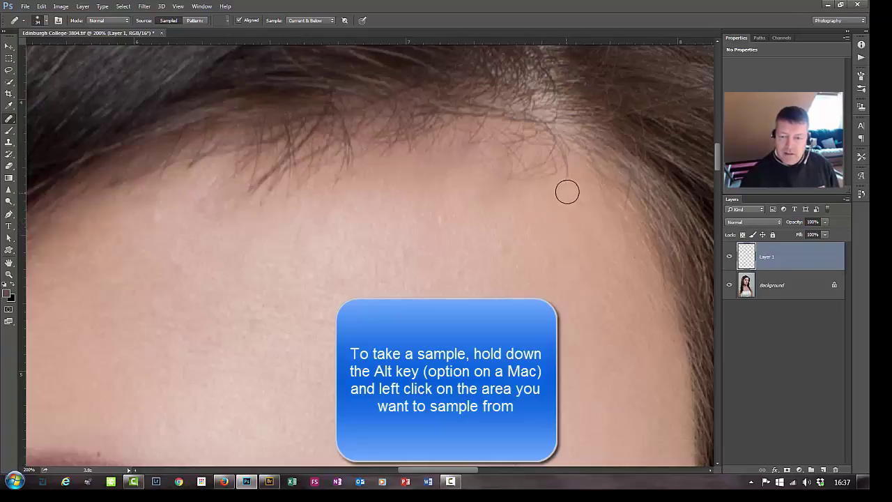
mouse_move(565, 177)
left_mouse_down()
mouse_move(576, 211)
mouse_move(563, 189)
mouse_move(569, 159)
left_mouse_up()
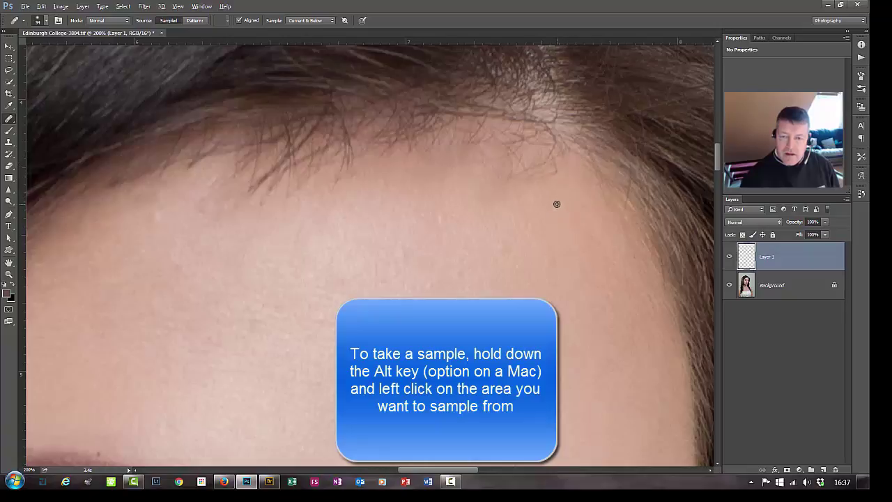
Sample clean skin just below the hairline and heal away the remaining wisps under the hair parting on the upper forehead.
left_click(515, 186, "alt")
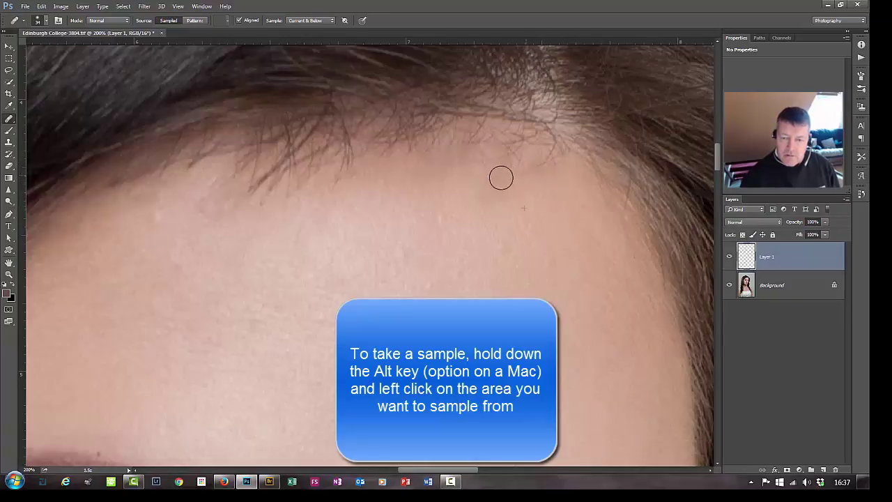
mouse_move(500, 177)
left_mouse_down()
mouse_move(501, 168)
mouse_move(553, 158)
left_mouse_up()
left_click(553, 194, "alt")
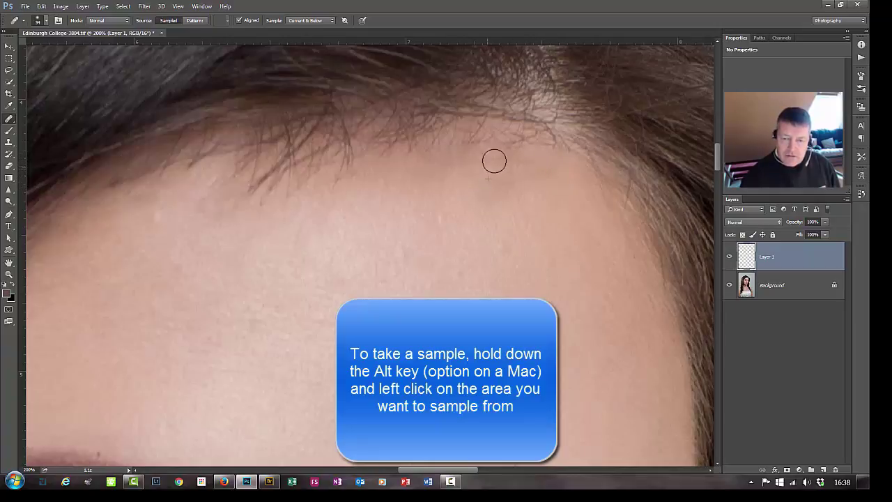
Compare the forehead and hairline before and after retouching by hiding and showing Layer 1.
key("ctrl+minus")
key("ctrl+minus")
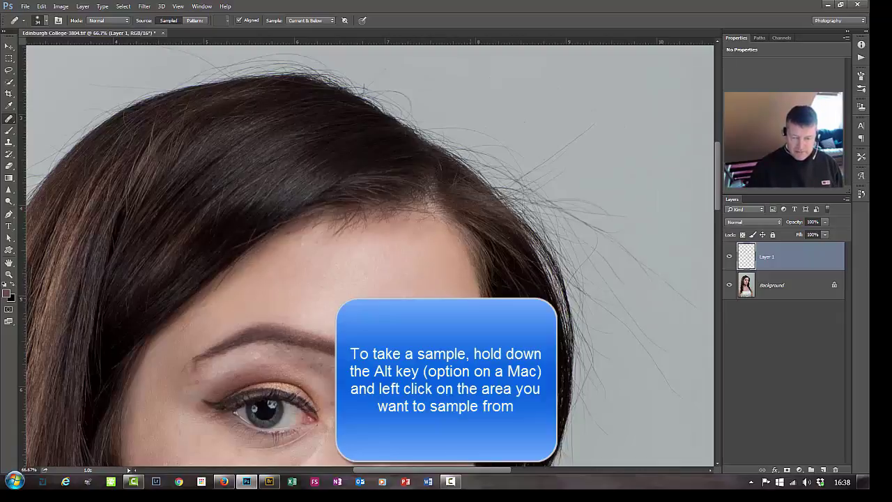
left_click(728, 258)
left_click(728, 258)
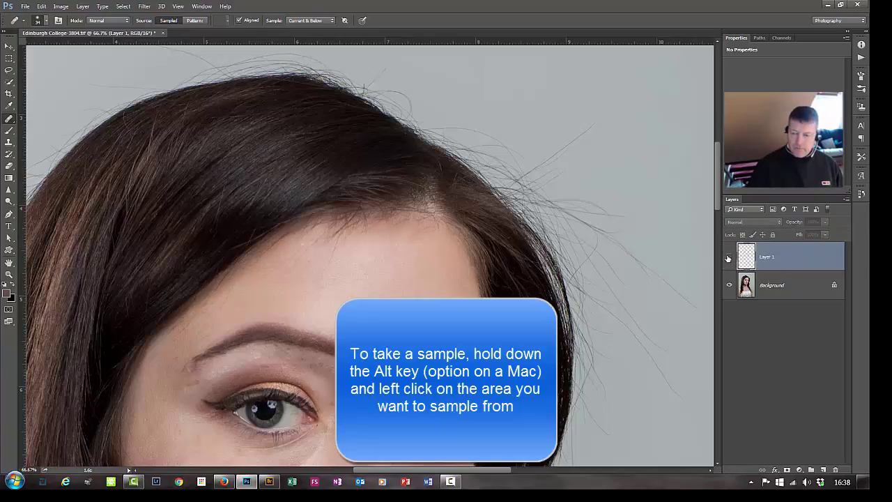
left_click(729, 258)
Sample clean cheek skin with the Healing Brush and paint out the two fine stray hairs at the cheek's outer edge, beside the long hair.
key("ctrl+plus")
key("ctrl+plus")
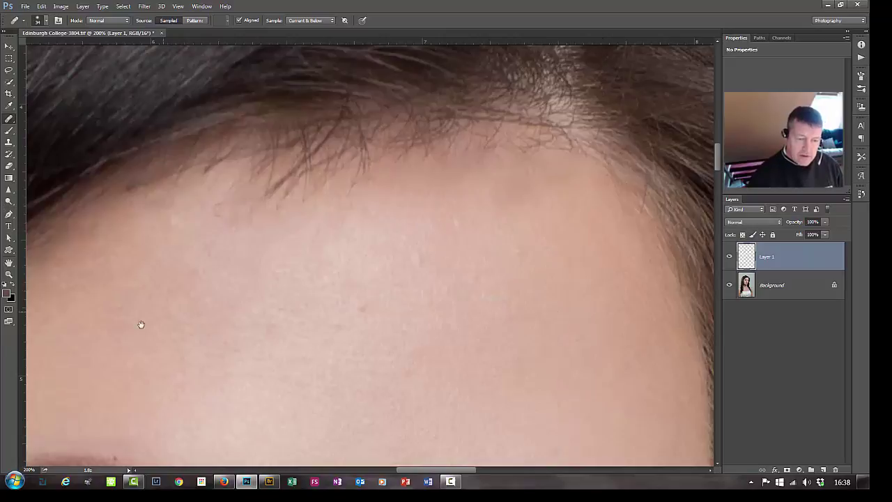
left_click_drag(186, 324, 283, 115)
left_click_drag(185, 279, 354, 112)
left_click_drag(142, 255, 283, 134)
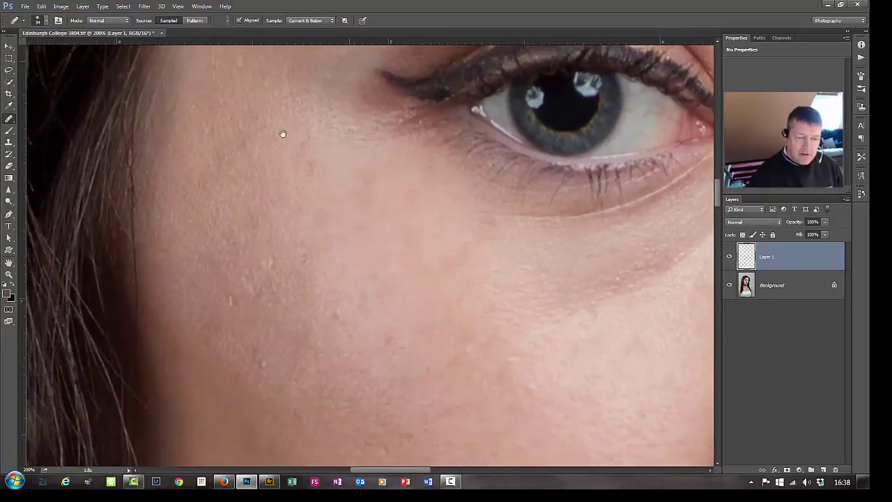
left_click_drag(265, 327, 269, 84)
left_click_drag(209, 223, 218, 155)
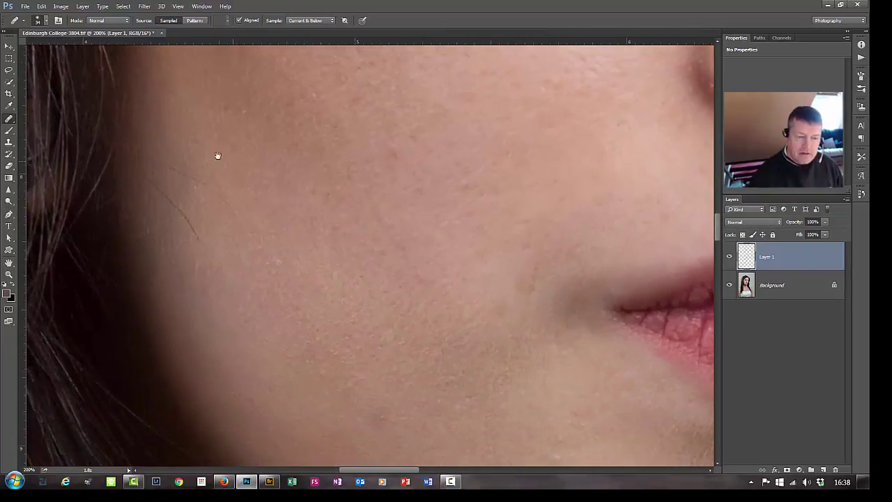
left_click(193, 253, "alt")
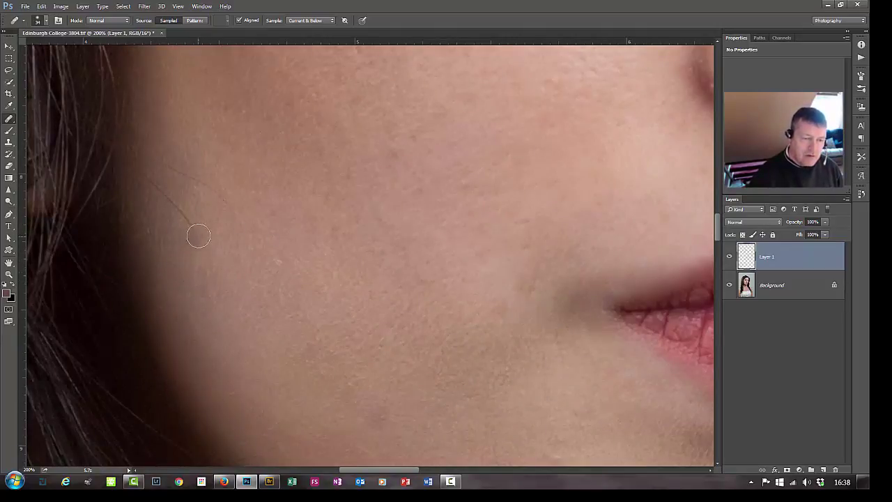
mouse_move(197, 237)
left_mouse_down()
mouse_move(172, 198)
mouse_move(197, 242)
mouse_move(184, 207)
mouse_move(166, 203)
mouse_move(144, 175)
left_mouse_up()
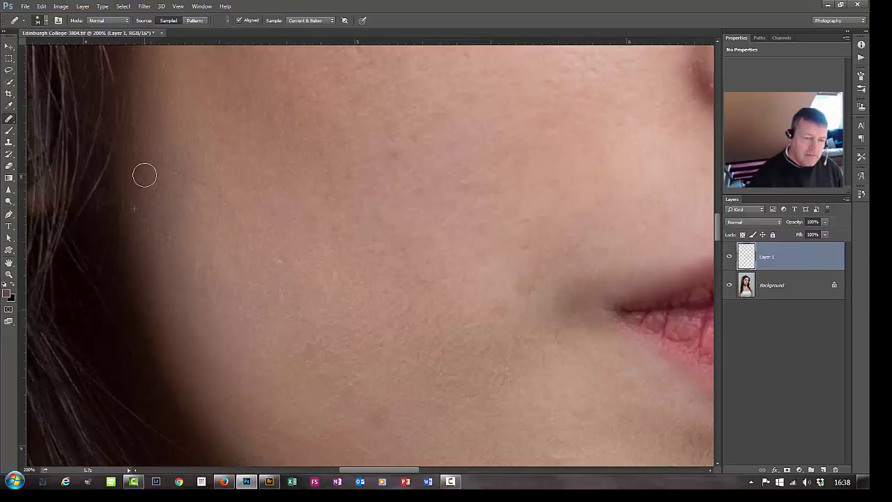
left_click(147, 244, "alt")
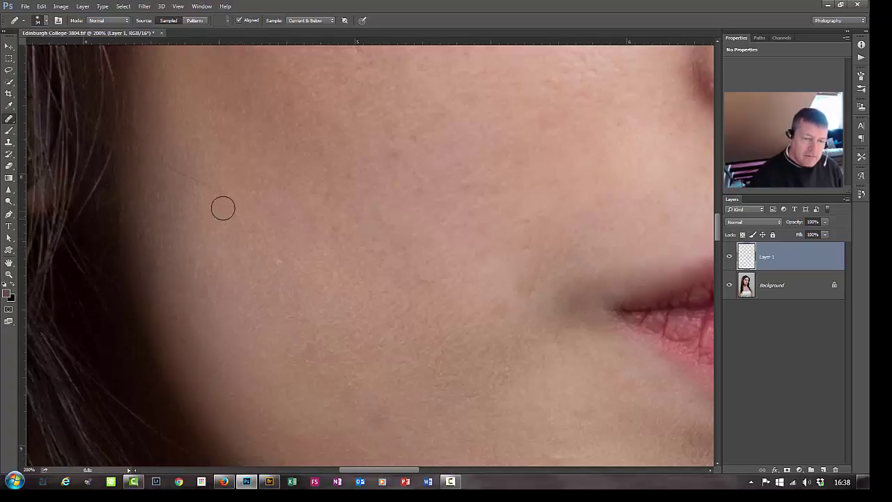
mouse_move(222, 189)
left_mouse_down()
mouse_move(224, 204)
mouse_move(208, 183)
mouse_move(138, 151)
left_mouse_up()
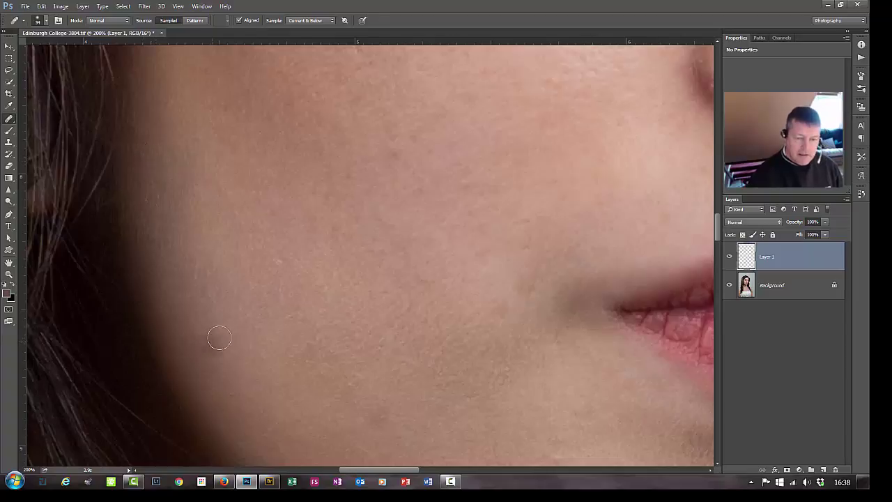
Switch to the Spot Healing Brush Tool and reduce the brush size to 10 for work on the inner corner of the eye beside the nose.
mouse_move(388, 259)
left_mouse_down()
mouse_move(209, 205)
mouse_move(224, 159)
mouse_move(211, 76)
left_mouse_up()
left_click_drag(353, 230, 153, 314)
left_click_drag(294, 229, 254, 355)
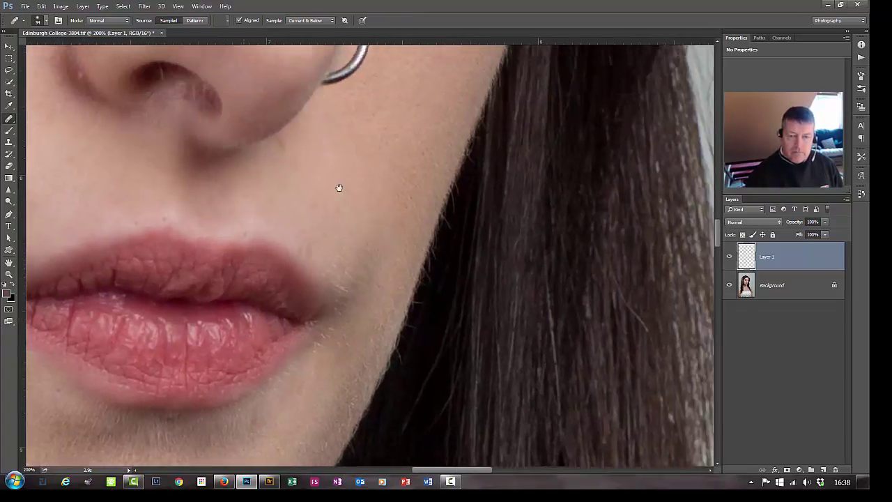
left_click_drag(338, 188, 316, 283)
left_click_drag(347, 149, 325, 272)
left_click_drag(296, 178, 333, 275)
left_click_drag(236, 264, 311, 273)
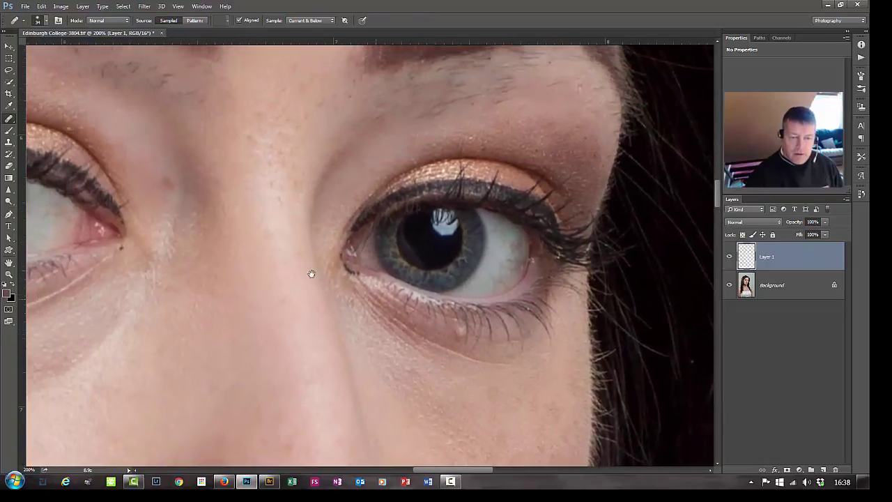
left_click_drag(261, 254, 293, 266)
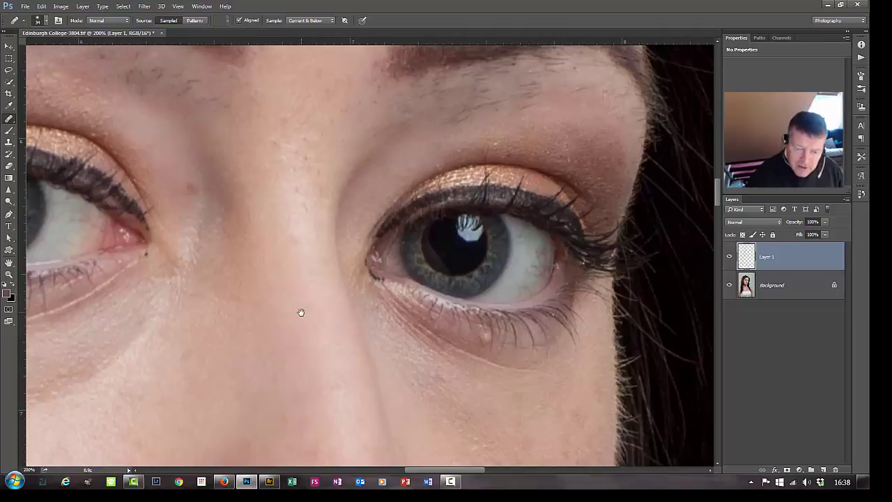
key("ctrl+plus")
key("ctrl+plus")
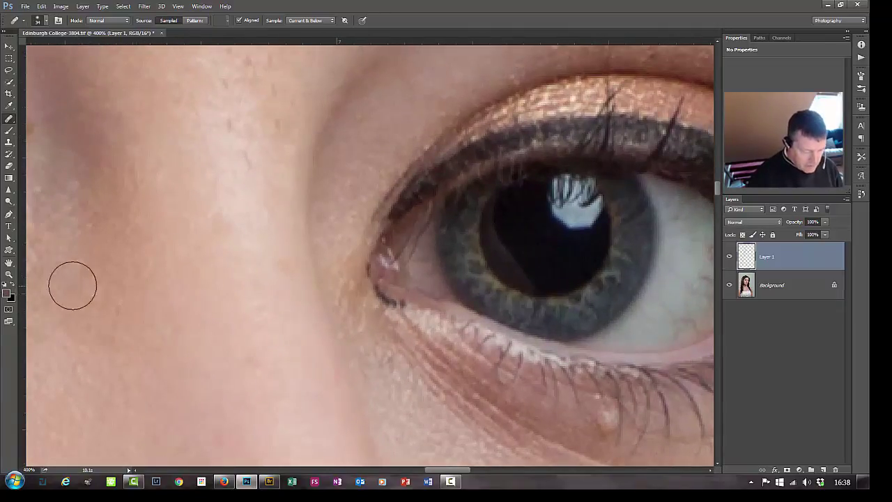
right_click(9, 119)
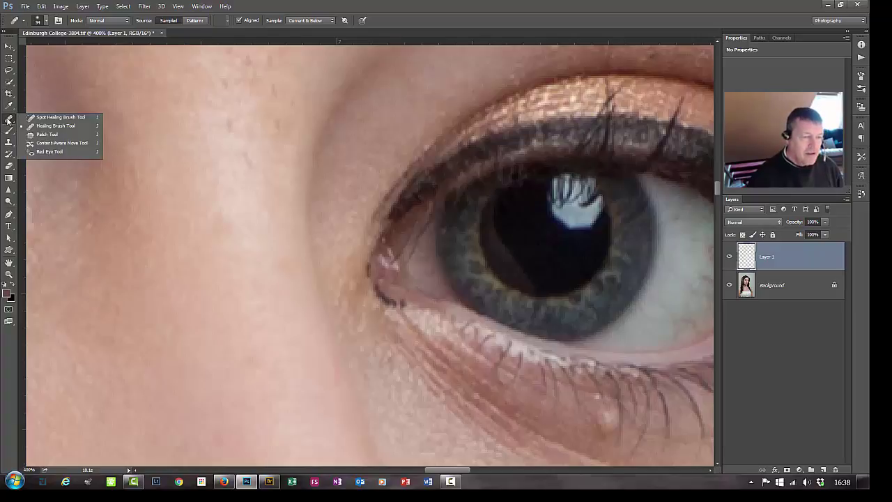
left_click(46, 119)
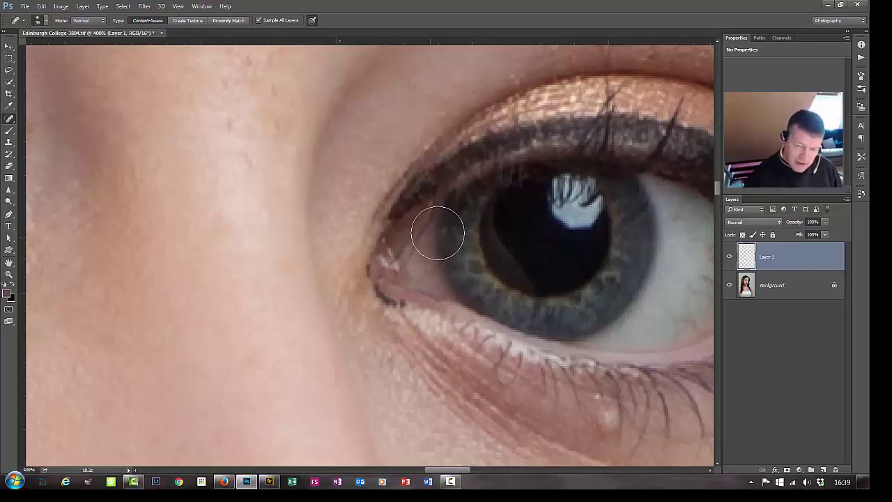
left_click_drag(418, 239, 385, 260)
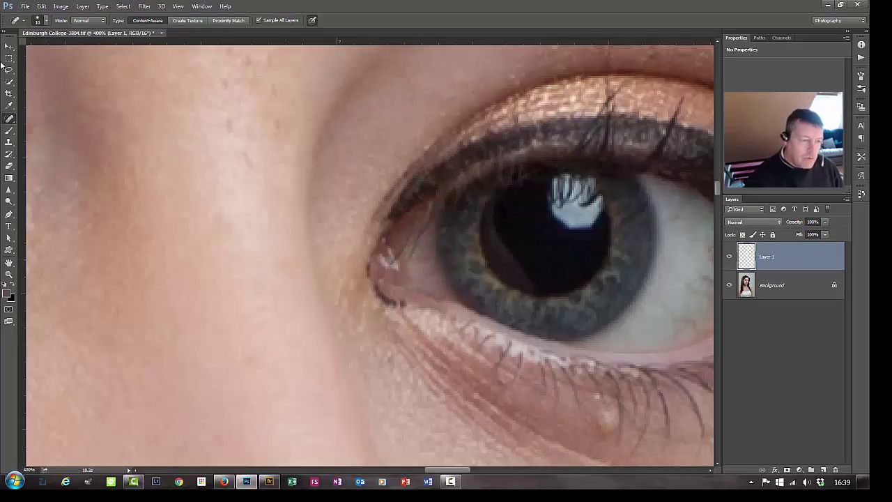
left_click(10, 119)
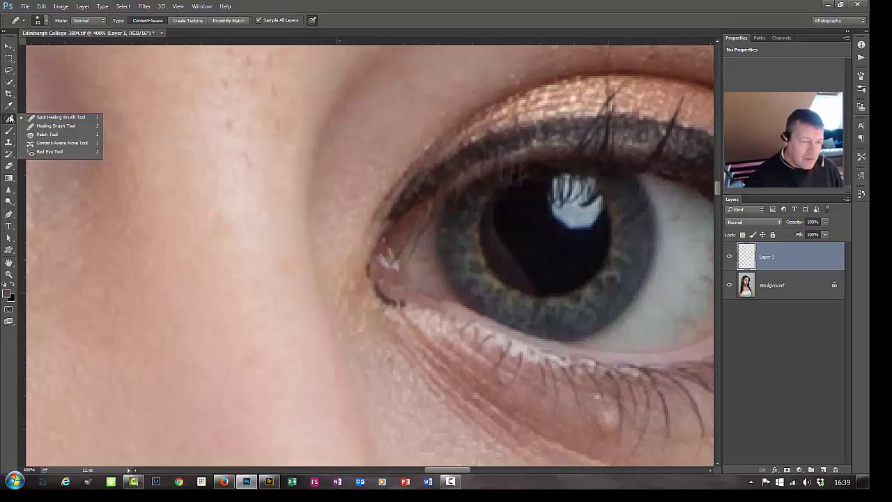
left_click(33, 117)
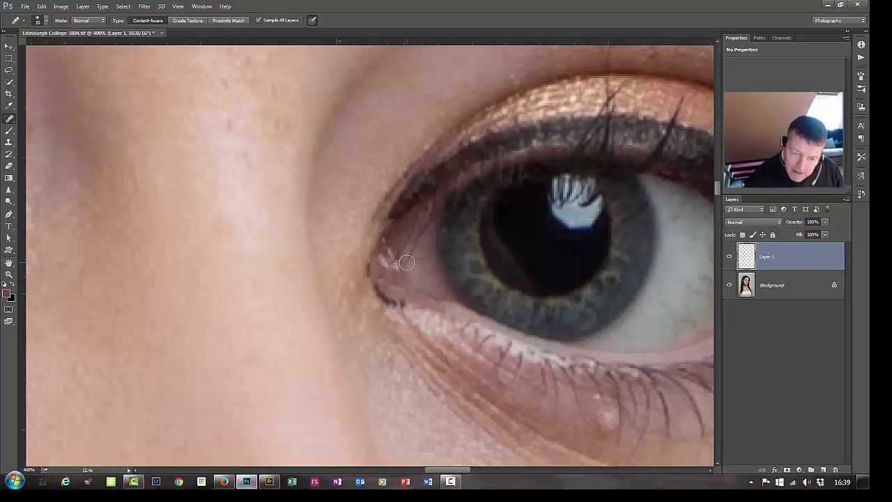
Heal away the thin dark line across the white of the eye and clean up the adjoining marks in its inner corner.
left_click_drag(406, 262, 428, 202)
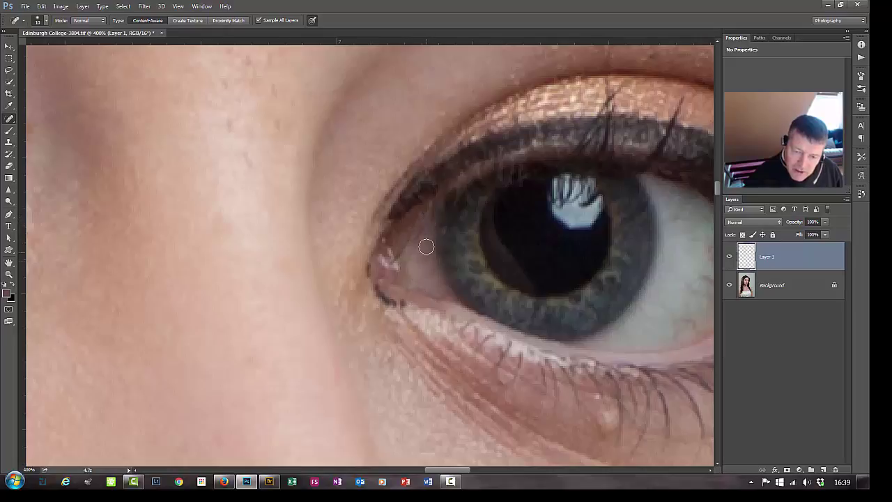
left_click_drag(416, 240, 420, 227)
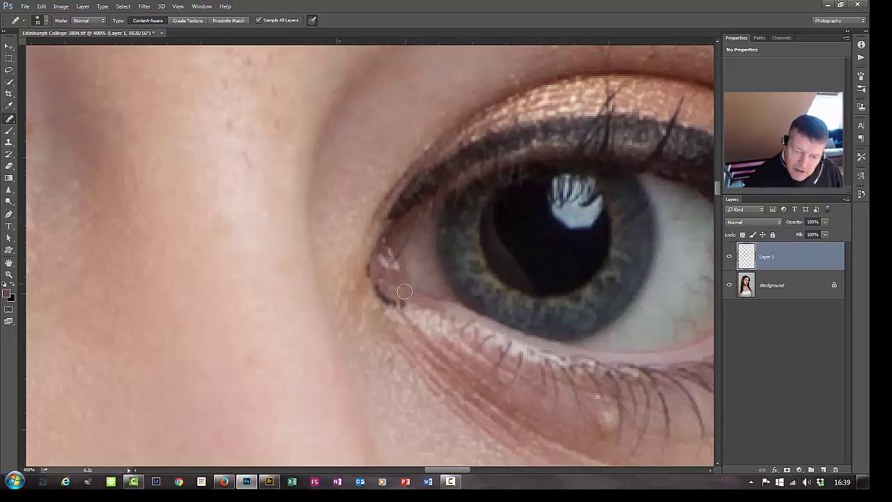
left_click_drag(412, 257, 409, 259)
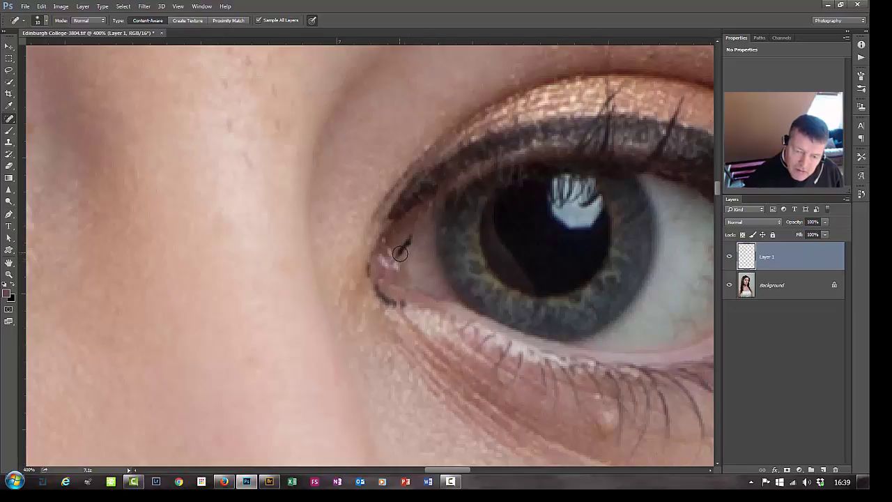
left_click_drag(406, 257, 407, 256)
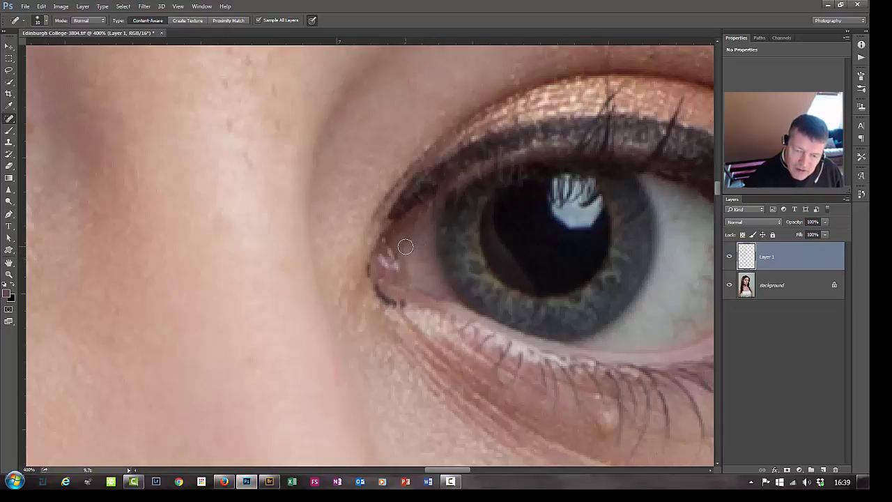
left_click_drag(417, 225, 388, 263)
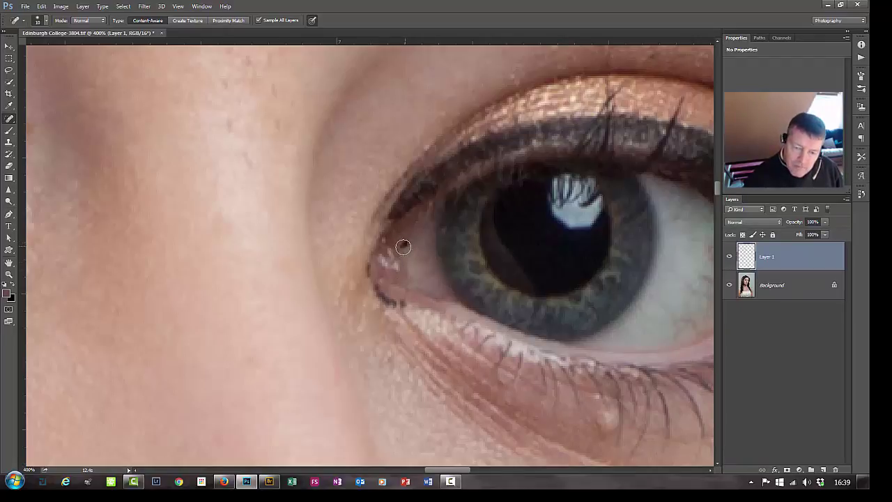
mouse_move(408, 239)
left_mouse_down()
mouse_move(421, 299)
mouse_move(395, 263)
left_mouse_up()
left_click_drag(388, 255, 369, 268)
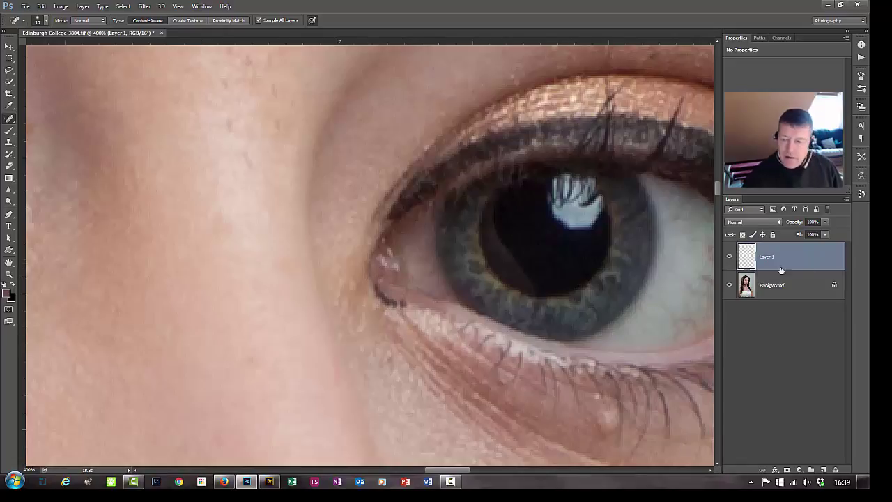
Compare the eye with and without Layer 1 and review the retouched face as a whole.
left_click(728, 259)
left_click(730, 257)
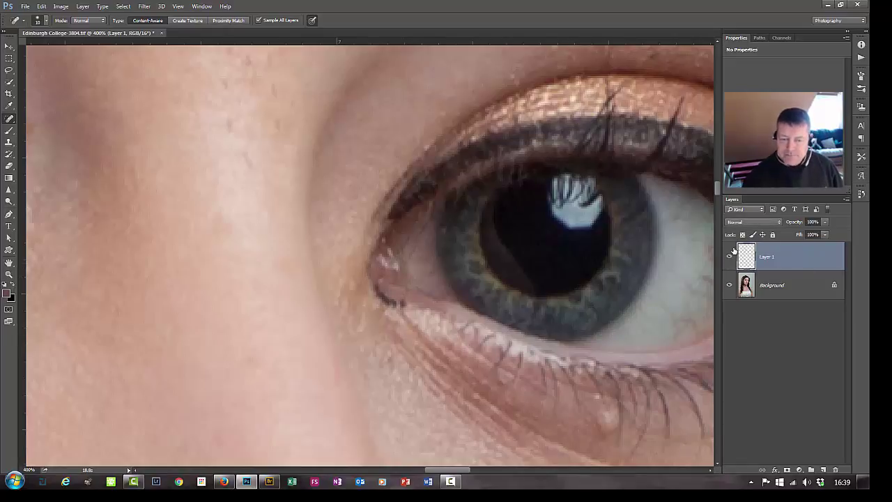
key("ctrl+minus")
key("ctrl+minus")
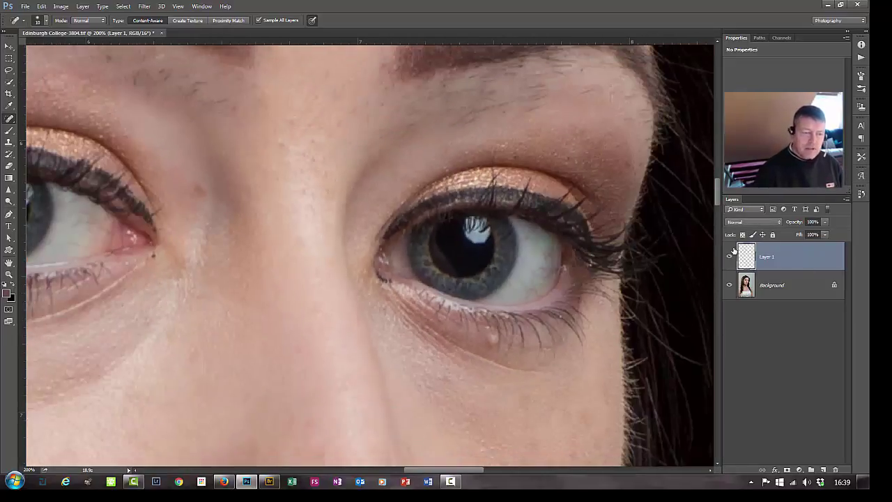
key("ctrl+minus")
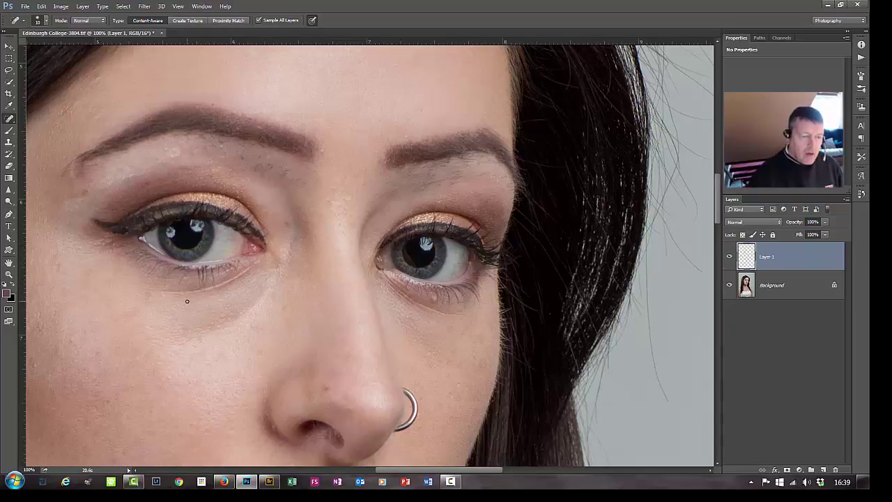
key("ctrl+minus")
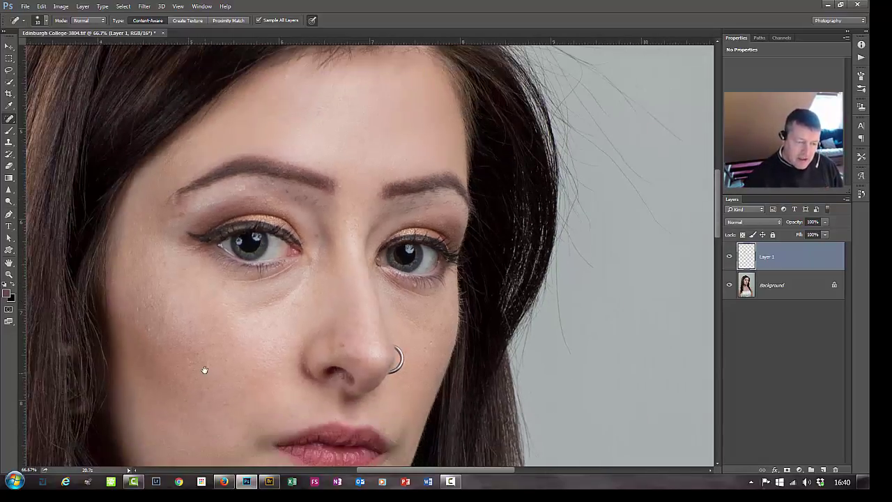
left_click_drag(204, 369, 302, 281)
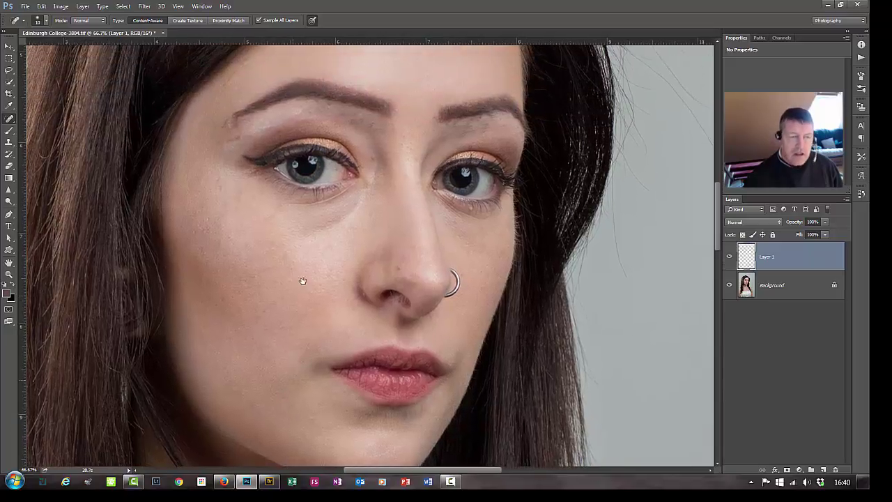
Examine the outline of the hair, the neck and the shoulder for remaining stray hairs.
right_click(8, 120)
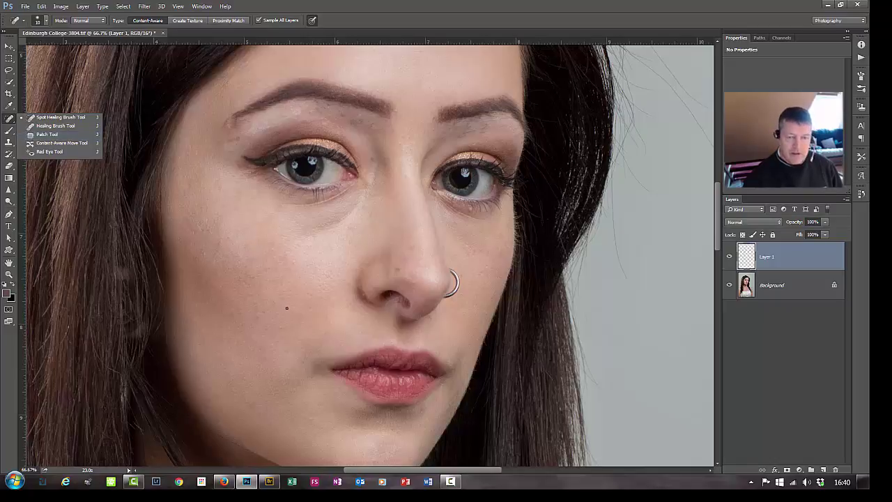
key("ctrl+minus")
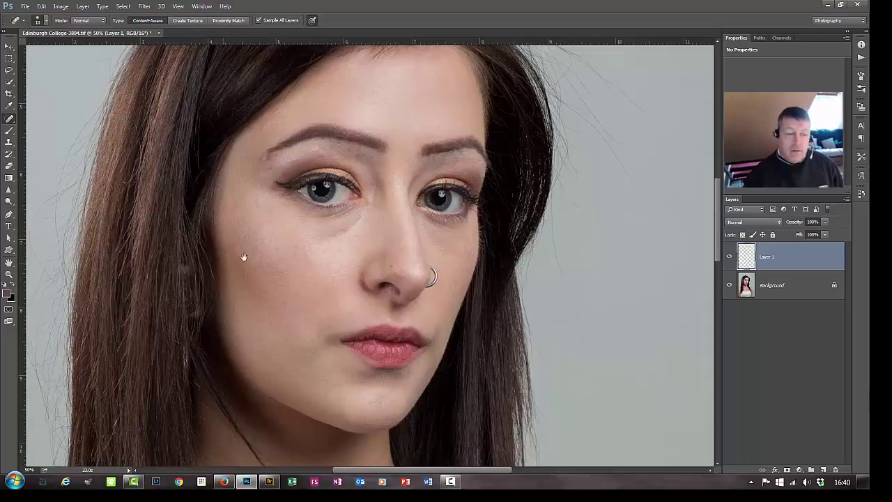
left_click_drag(353, 285, 436, 406)
left_click_drag(405, 147, 342, 234)
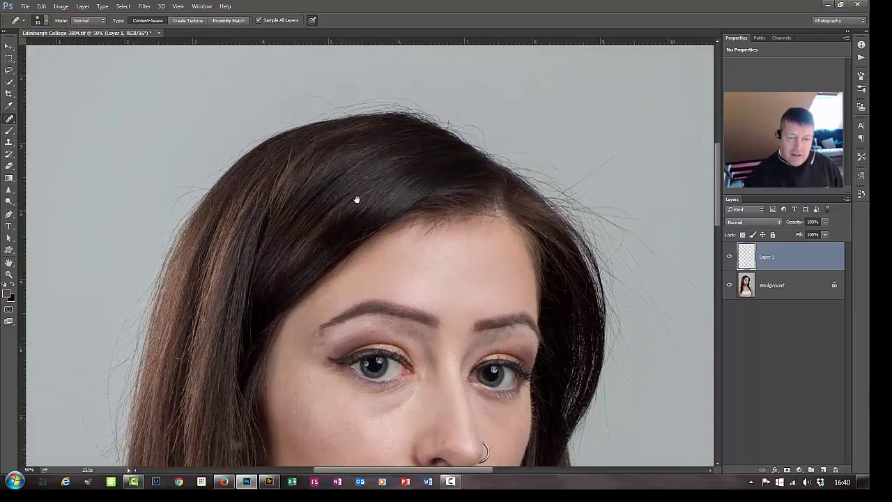
left_click_drag(355, 199, 387, 111)
left_click_drag(267, 185, 319, 87)
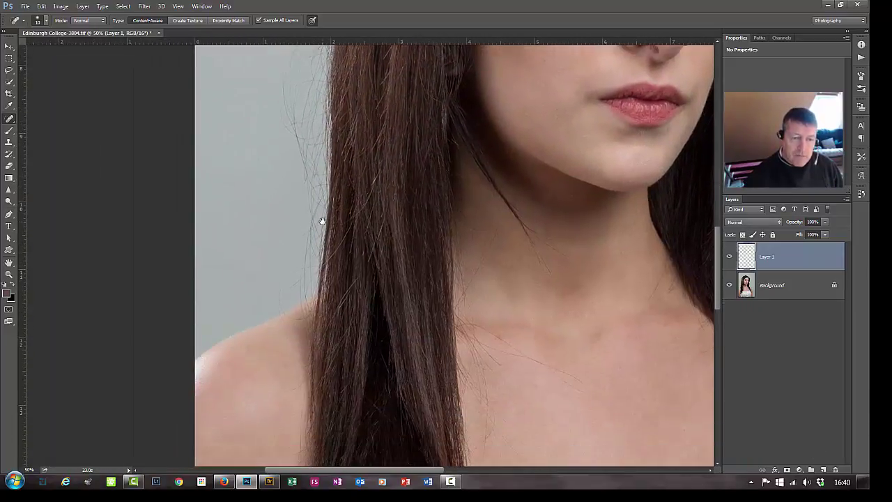
Examine the crown, both sides of the hair and the upper chest for stray hairs to retouch.
left_click_drag(261, 192, 200, 314)
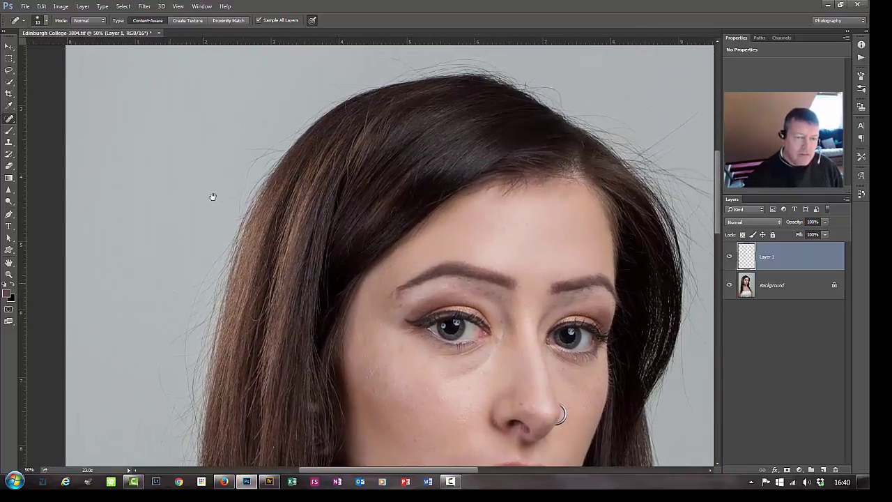
left_click_drag(212, 196, 151, 253)
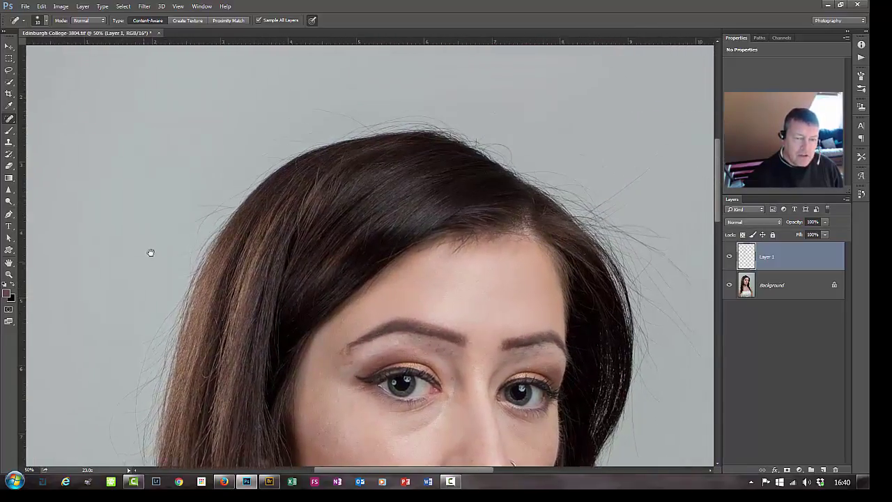
left_click_drag(411, 170, 334, 129)
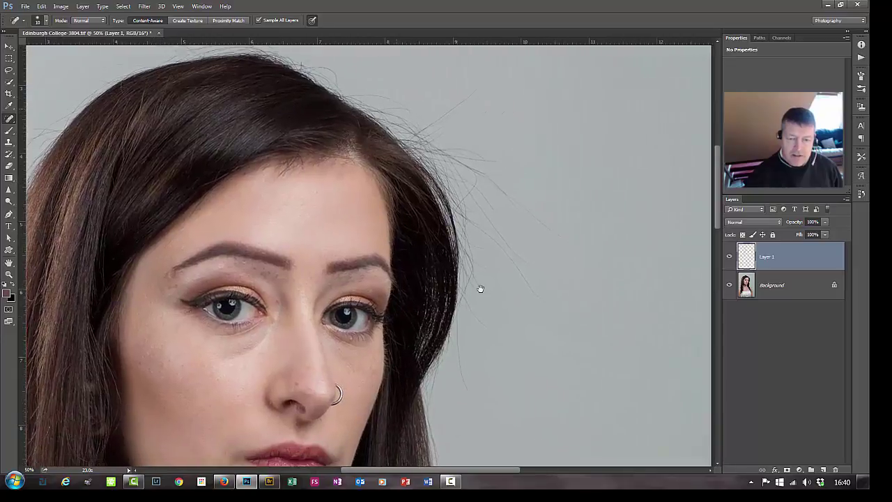
scroll(476, 309, "down", 8)
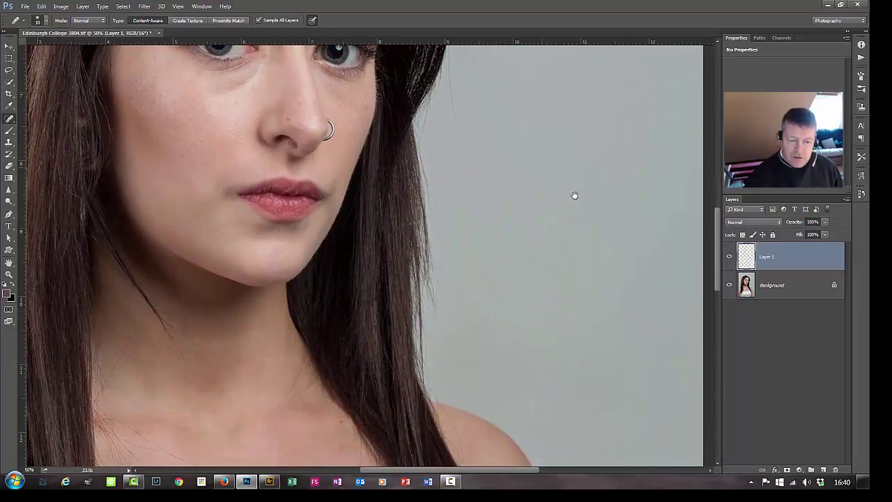
scroll(513, 311, "down", 5)
scroll(436, 272, "left", 3)
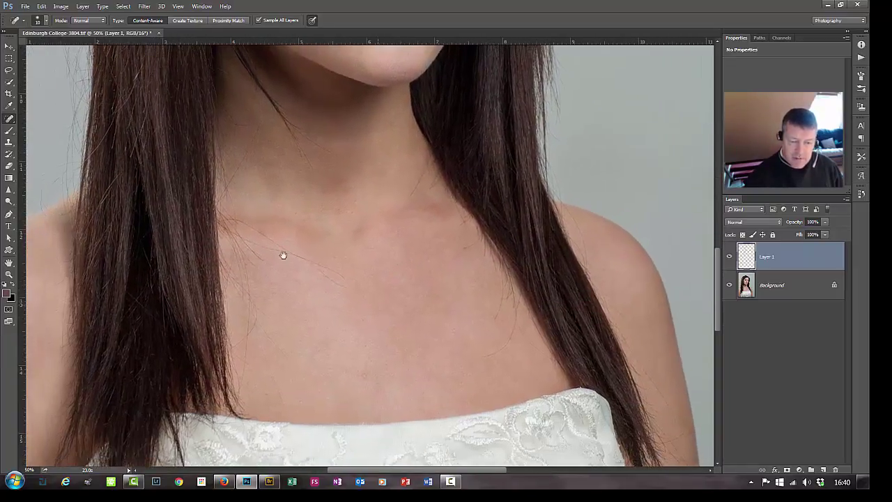
Switch to the Healing Brush Tool and heal away the outer ends of the two long stray hairs crossing the upper chest.
scroll(301, 300, "up", 2)
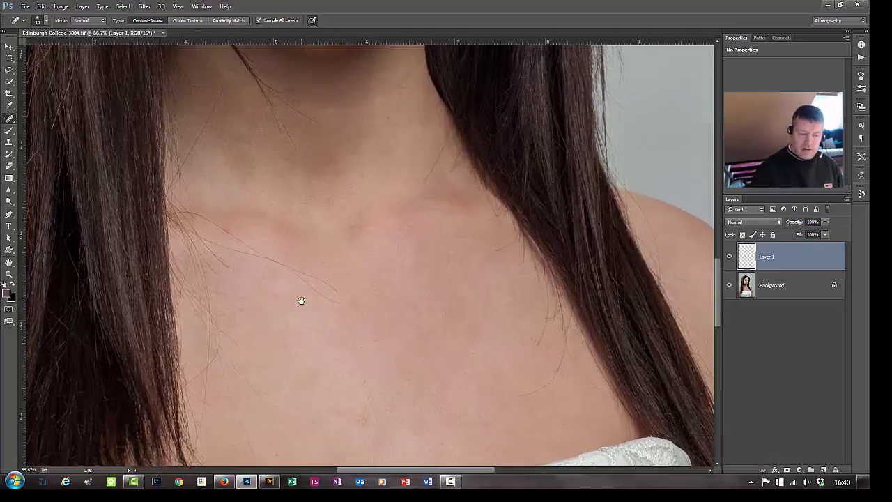
scroll(266, 332, "left", 3)
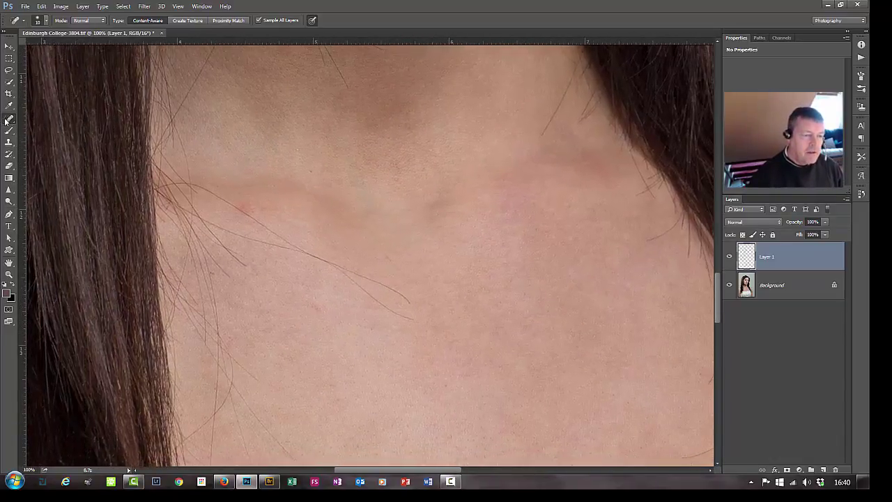
right_click(6, 120)
left_click(56, 126)
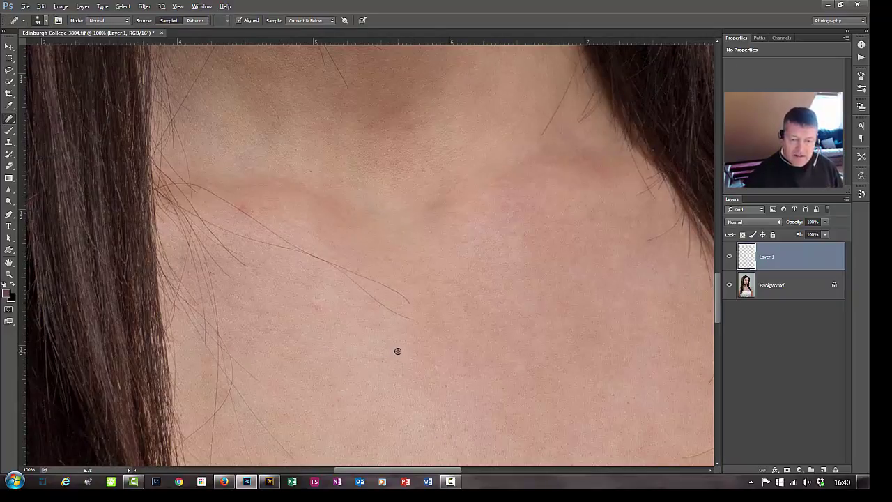
left_click_drag(417, 319, 406, 322)
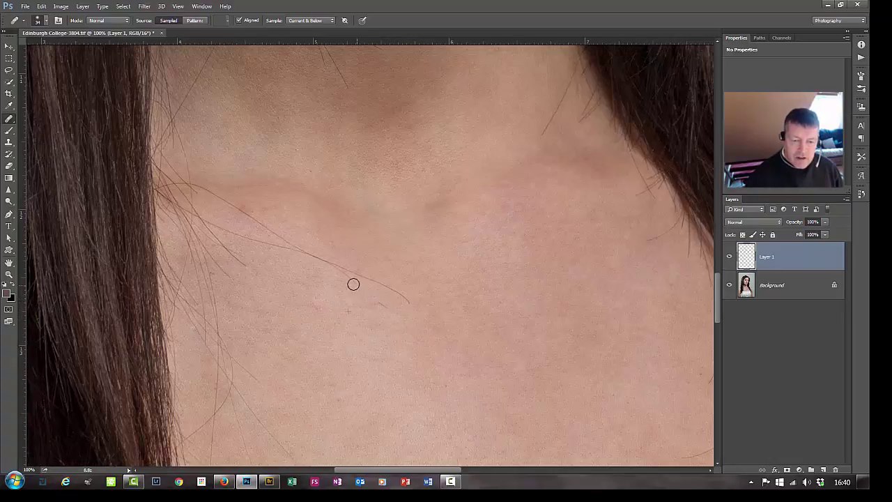
mouse_move(377, 307)
left_mouse_down()
mouse_move(408, 301)
mouse_move(376, 284)
left_mouse_up()
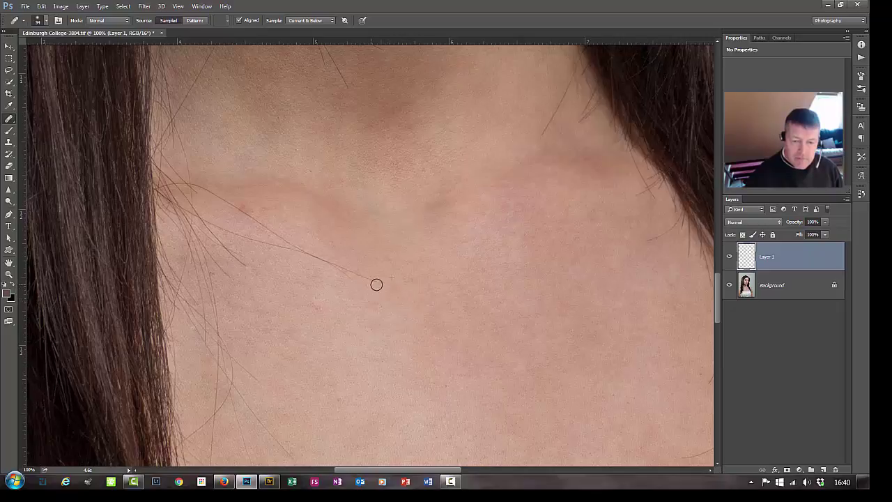
mouse_move(335, 269)
left_mouse_down()
mouse_move(326, 261)
mouse_move(348, 277)
left_mouse_up()
left_click(358, 251, "alt")
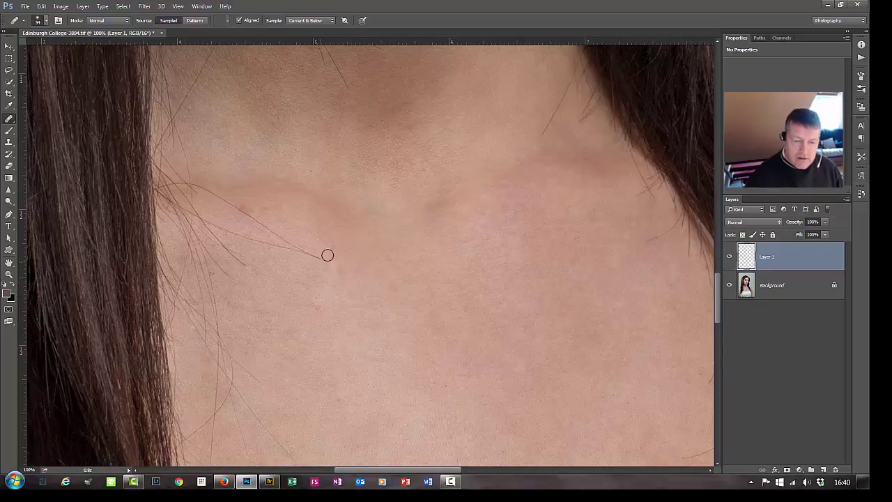
Heal the middle of the crossing hairs and the lower strand back towards the long hair, resampling nearby clean skin.
left_click(314, 230, "alt")
left_click_drag(303, 249, 322, 260)
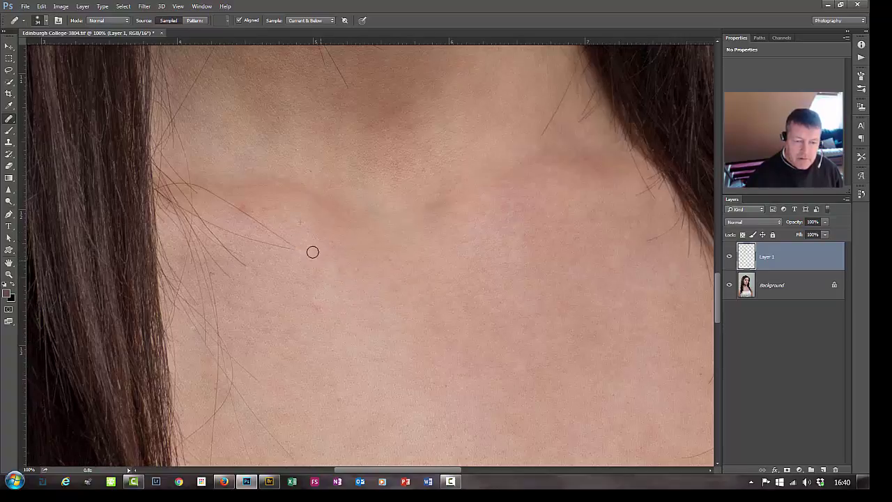
left_click(281, 272, "alt")
mouse_move(255, 243)
left_mouse_down()
mouse_move(262, 246)
mouse_move(246, 238)
mouse_move(282, 251)
mouse_move(247, 238)
left_mouse_up()
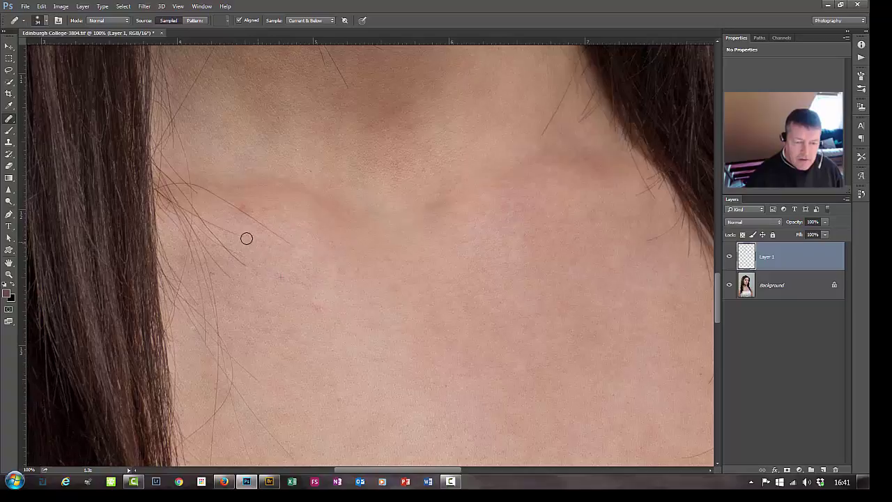
left_click(337, 299, "alt")
left_click_drag(309, 308, 303, 313)
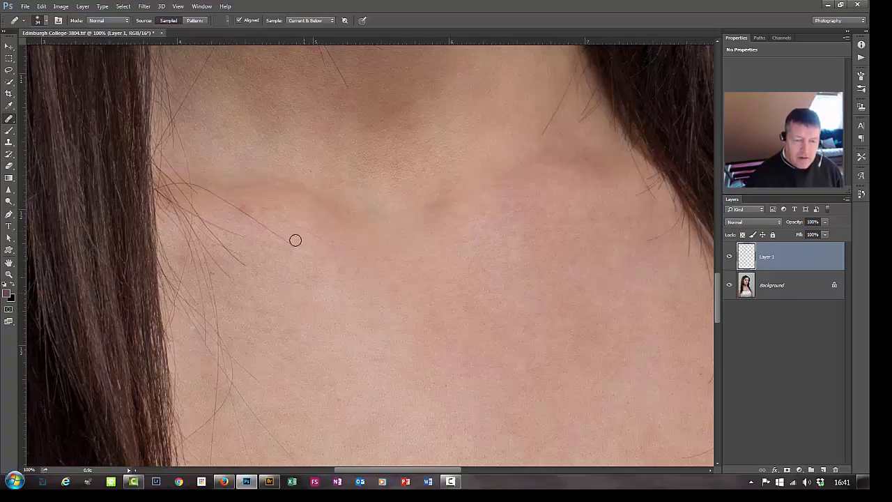
Heal the rest of the upper strand along the collarbone and the short hair tip below it.
left_click(300, 221, "alt")
mouse_move(291, 246)
left_mouse_down()
mouse_move(268, 233)
mouse_move(292, 248)
mouse_move(263, 234)
mouse_move(253, 214)
mouse_move(225, 209)
mouse_move(251, 217)
left_mouse_up()
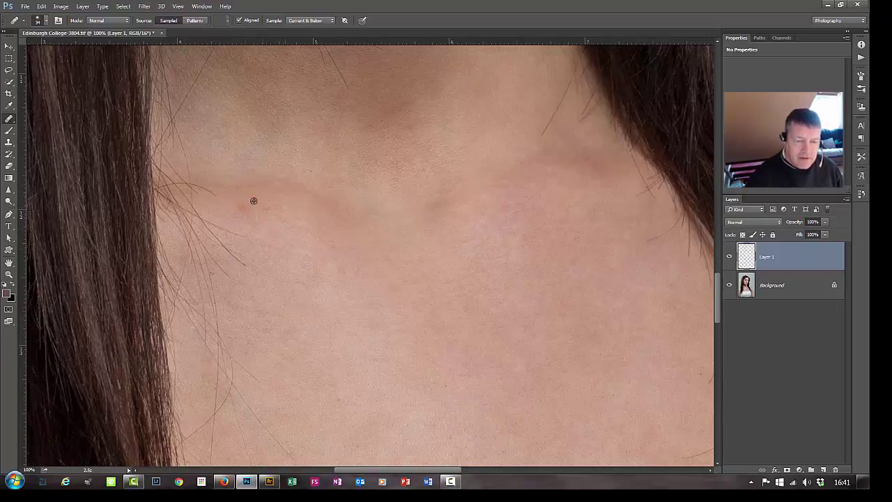
left_click_drag(205, 188, 199, 186)
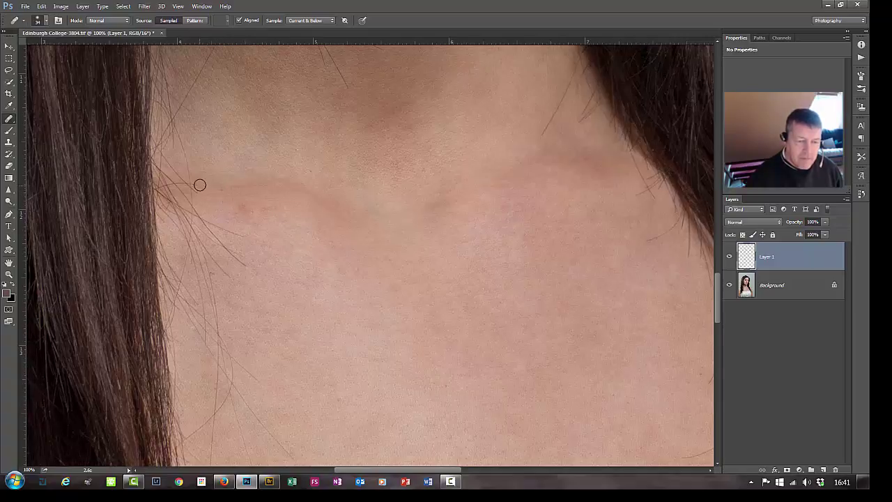
mouse_move(236, 263)
left_mouse_down()
mouse_move(250, 261)
mouse_move(225, 283)
mouse_move(220, 255)
mouse_move(229, 260)
mouse_move(211, 258)
mouse_move(230, 275)
left_mouse_up()
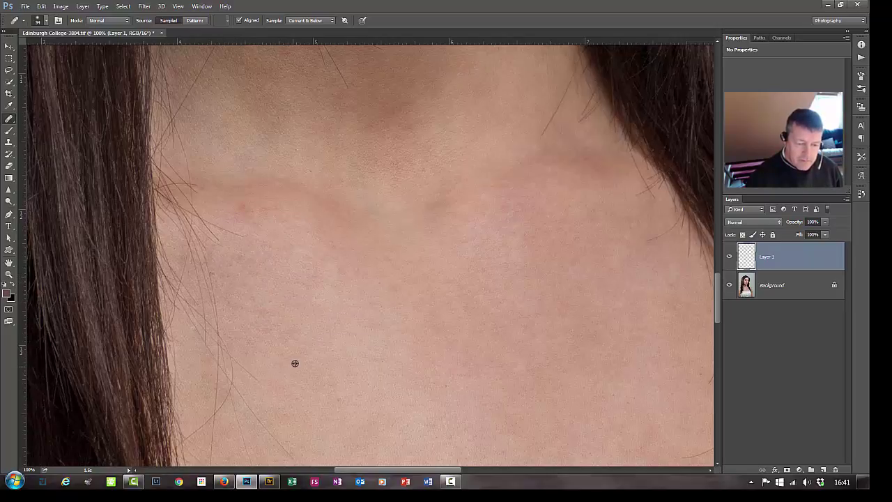
Heal away the fine stray hairs hanging down the chest towards the dress neckline, using skin sampled beside them.
left_click(295, 363, "alt")
left_click_drag(257, 370, 245, 360)
left_click_drag(334, 428, 320, 259)
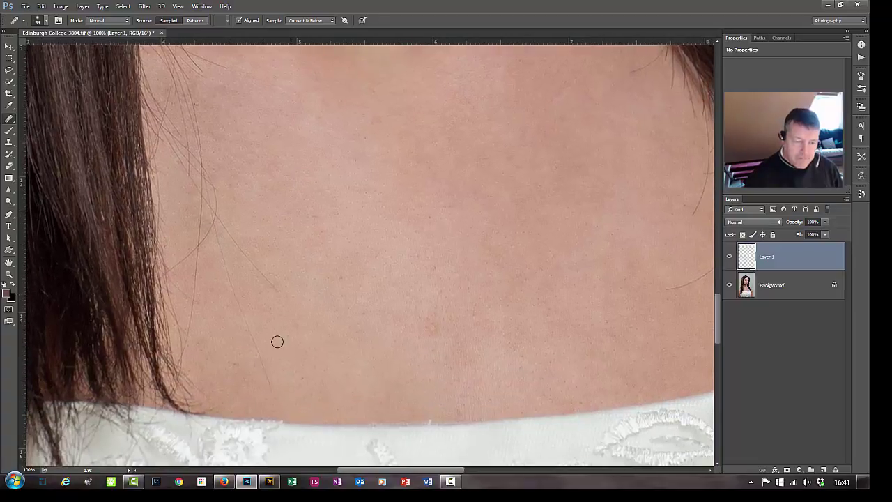
left_click(301, 380, "alt")
mouse_move(273, 390)
left_mouse_down()
mouse_move(263, 361)
mouse_move(272, 406)
mouse_move(248, 327)
mouse_move(260, 338)
mouse_move(252, 339)
left_mouse_up()
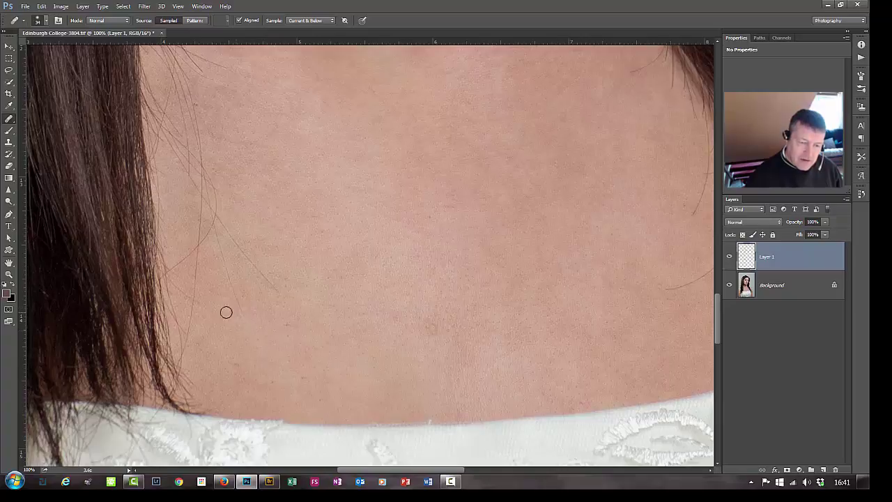
Remove the remaining thin hairs on the lower chest between the long hair and the dress neckline.
left_click(221, 288, "alt")
left_click(235, 298)
mouse_move(278, 297)
left_mouse_down()
mouse_move(229, 226)
mouse_move(255, 266)
mouse_move(235, 245)
mouse_move(246, 249)
mouse_move(231, 291)
left_mouse_up()
left_click(274, 257, "alt")
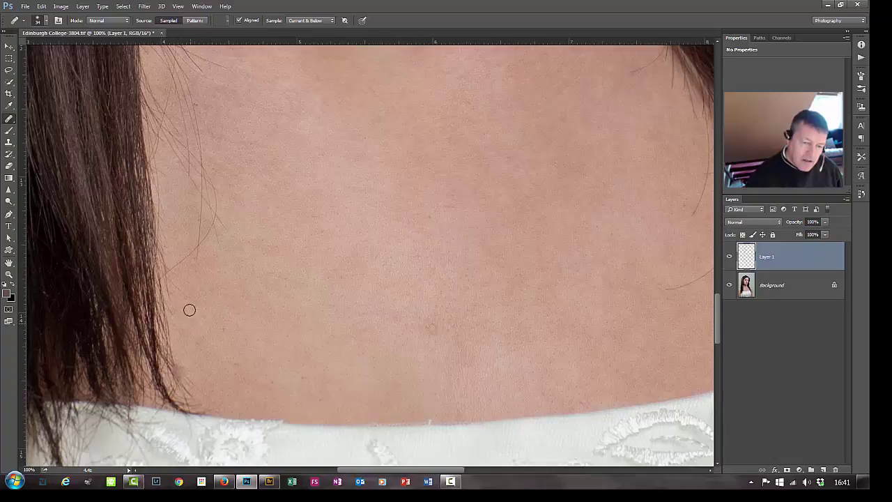
left_click(219, 283, "alt")
left_click(202, 259)
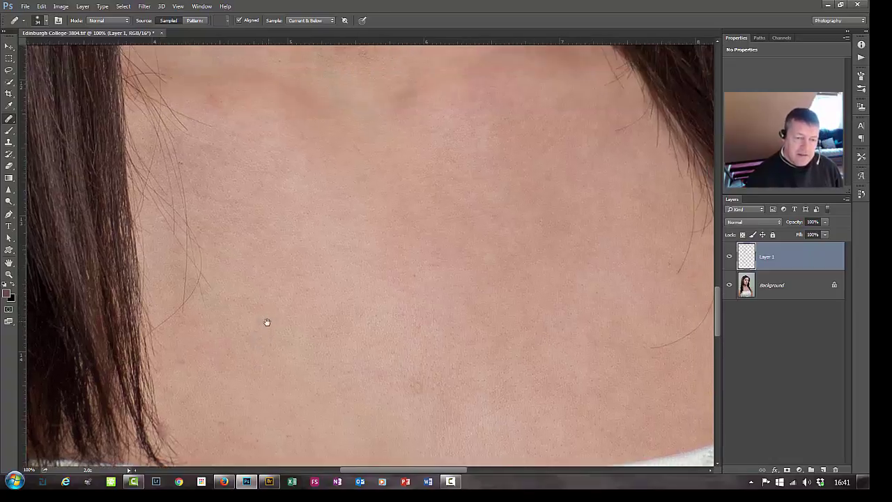
Trim the looping hair ends beside the long hair on the mid chest by healing them with sampled skin.
left_click_drag(279, 265, 265, 322)
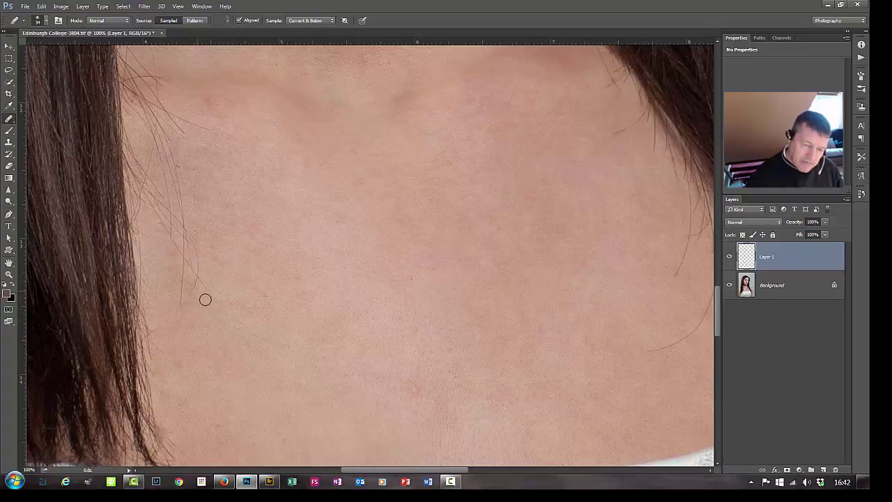
mouse_move(201, 280)
left_mouse_down()
mouse_move(186, 303)
mouse_move(189, 273)
mouse_move(176, 299)
mouse_move(184, 267)
mouse_move(200, 278)
mouse_move(206, 310)
left_mouse_up()
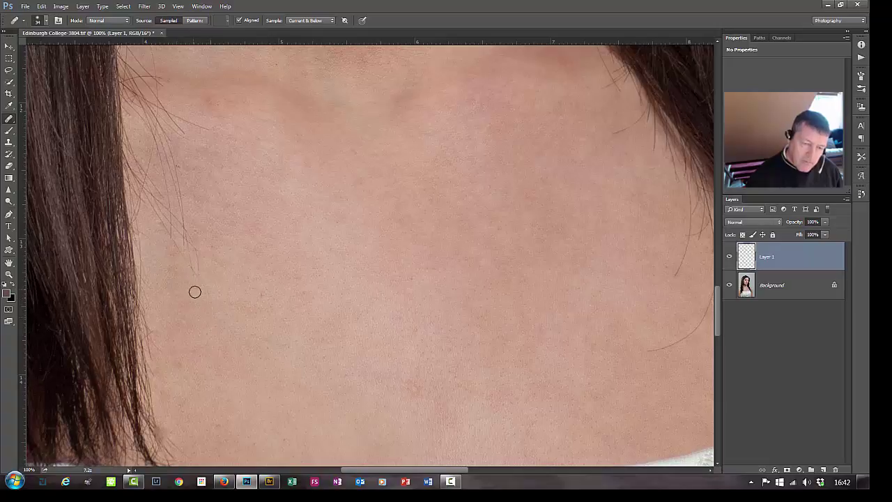
left_click(230, 271, "alt")
mouse_move(200, 271)
left_mouse_down()
mouse_move(191, 278)
mouse_move(197, 260)
mouse_move(196, 280)
left_mouse_up()
left_click_drag(242, 249, 220, 338)
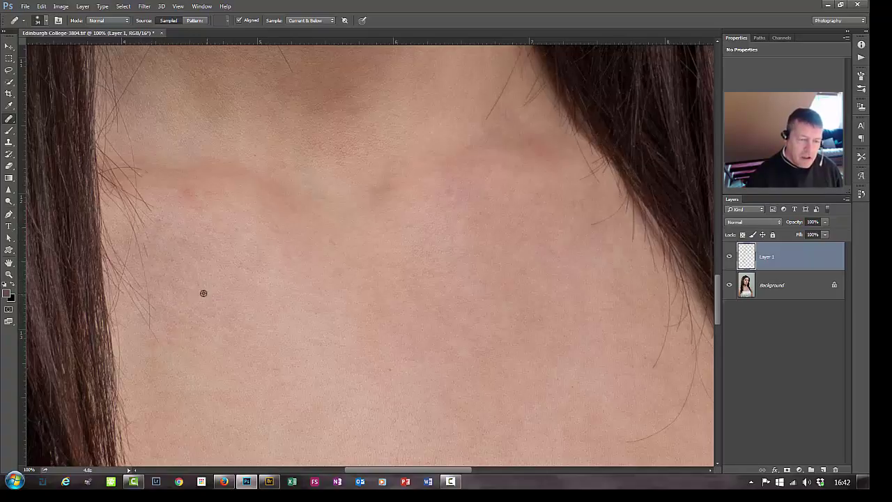
key("alt")
Heal the curved stray hair and the longer hair tip above the embroidered dress edge on the other side of the chest.
mouse_move(494, 294)
left_mouse_down()
mouse_move(362, 299)
mouse_move(348, 250)
mouse_move(368, 151)
left_mouse_up()
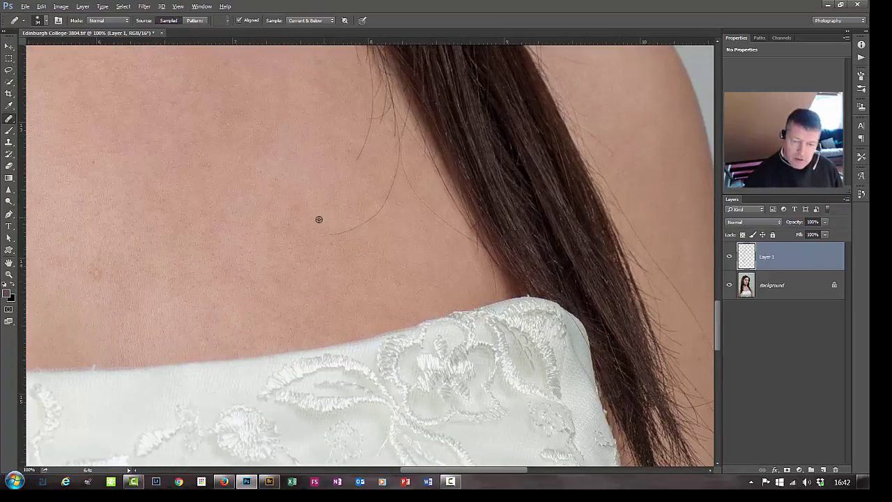
mouse_move(335, 233)
left_mouse_down()
mouse_move(382, 217)
mouse_move(389, 201)
left_mouse_up()
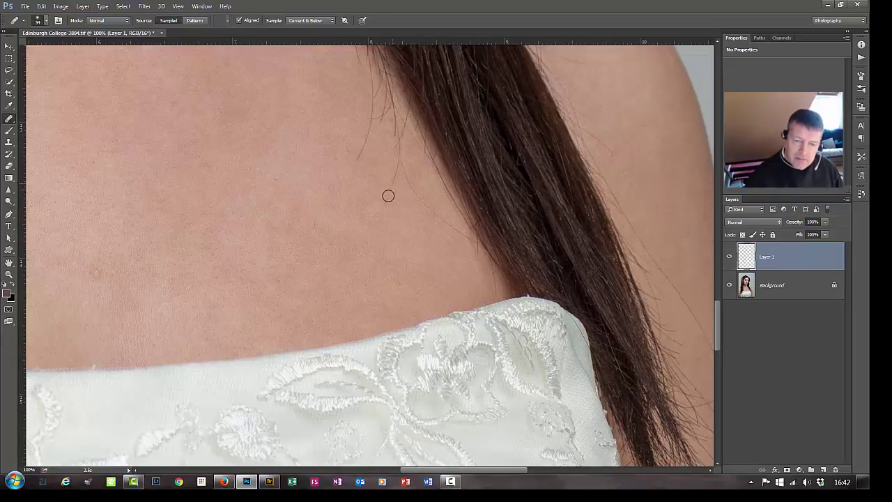
mouse_move(386, 193)
left_mouse_down()
mouse_move(397, 170)
mouse_move(365, 152)
left_mouse_up()
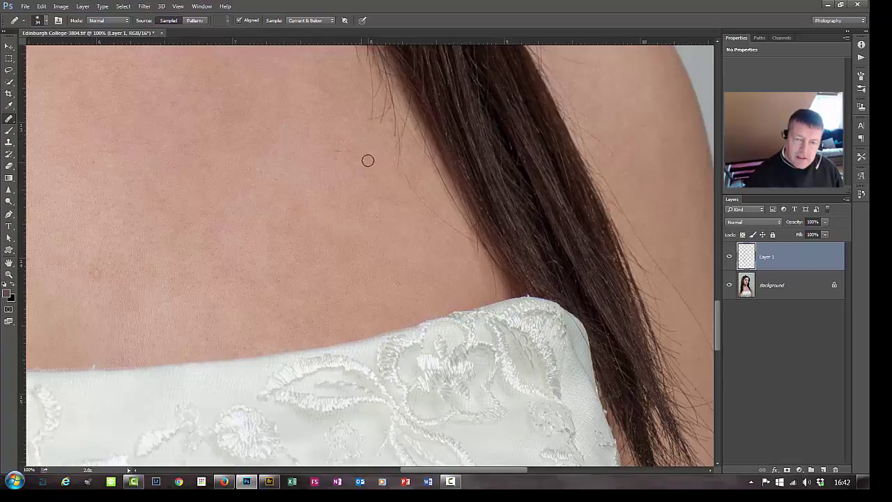
Try to heal the fine diagonal hair beside the long hair above the dress in one continuous stroke.
left_click_drag(351, 216, 288, 204)
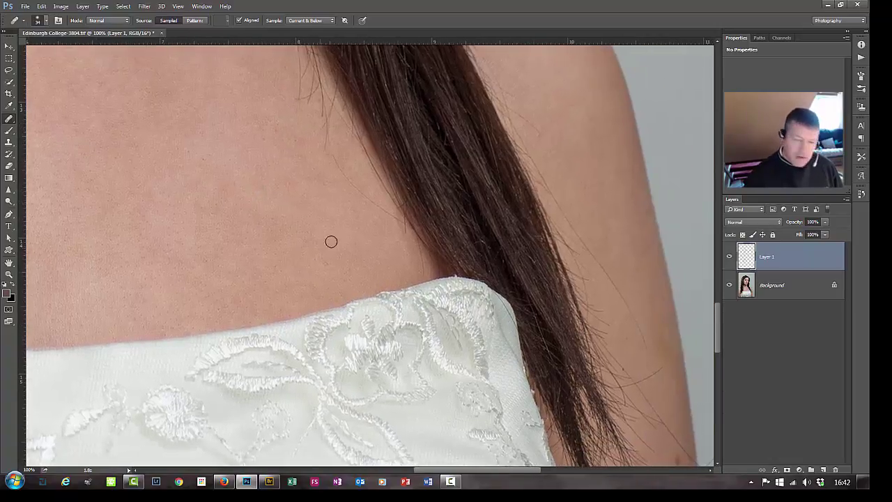
left_click(385, 218, "alt")
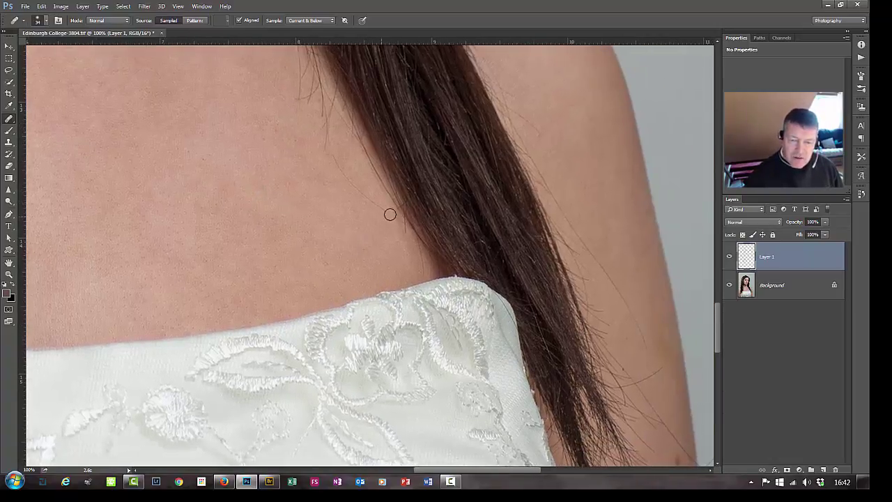
mouse_move(401, 220)
left_mouse_down()
mouse_move(367, 204)
mouse_move(332, 153)
left_mouse_up()
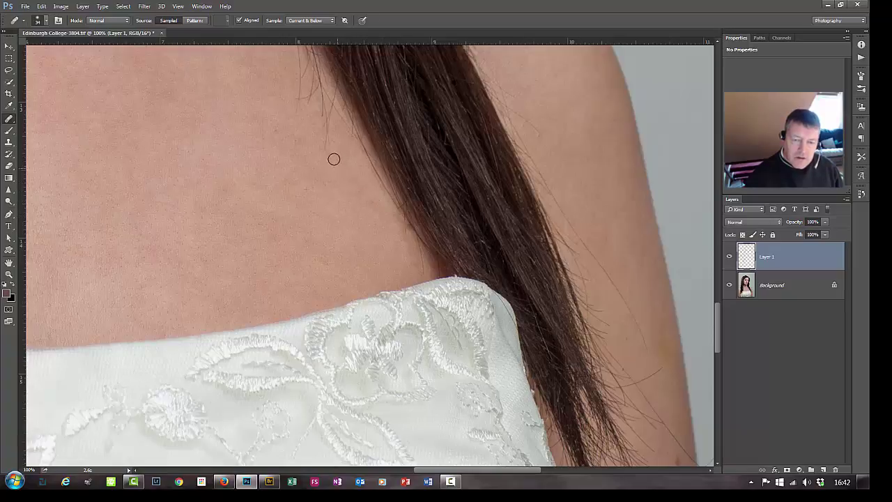
Resample clean skin and heal the fine diagonal hair above the dress in shorter strokes.
left_click(324, 181, "alt")
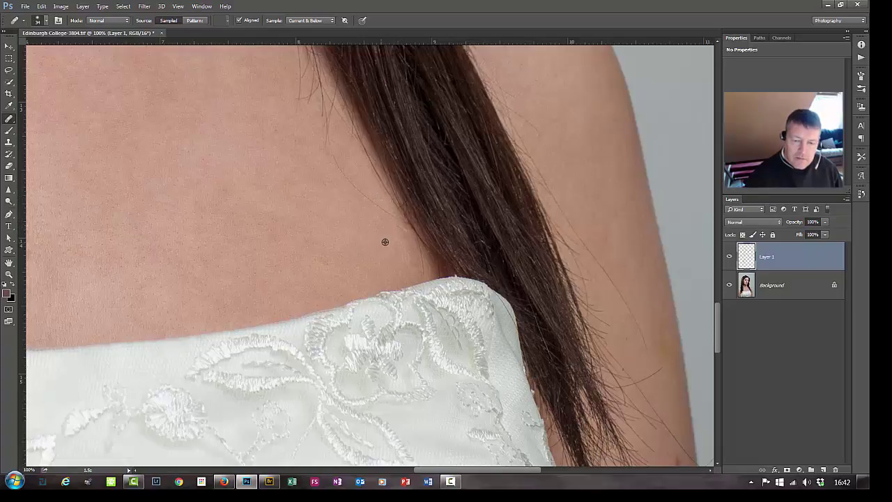
left_click_drag(398, 228, 351, 181)
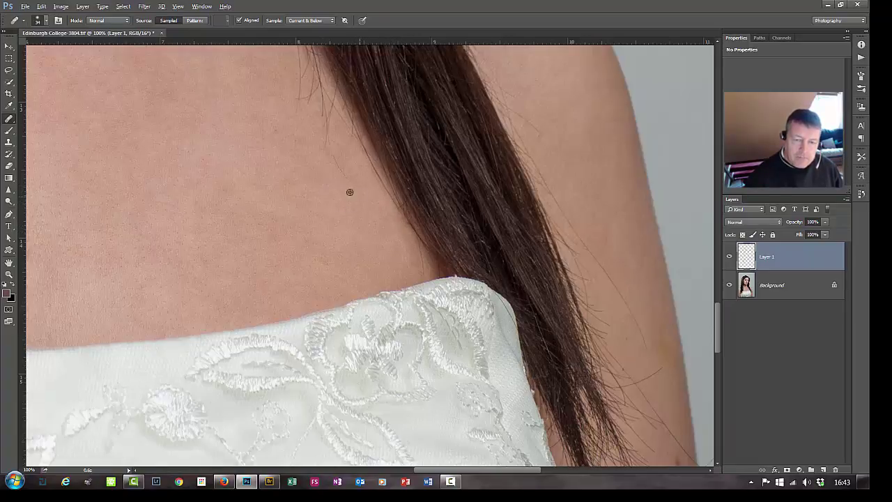
left_click_drag(348, 186, 336, 171)
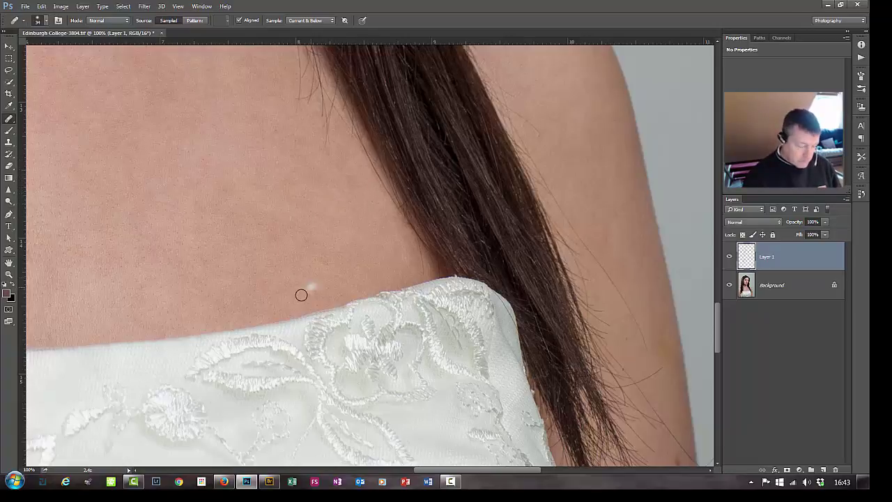
left_click_drag(306, 239, 313, 333)
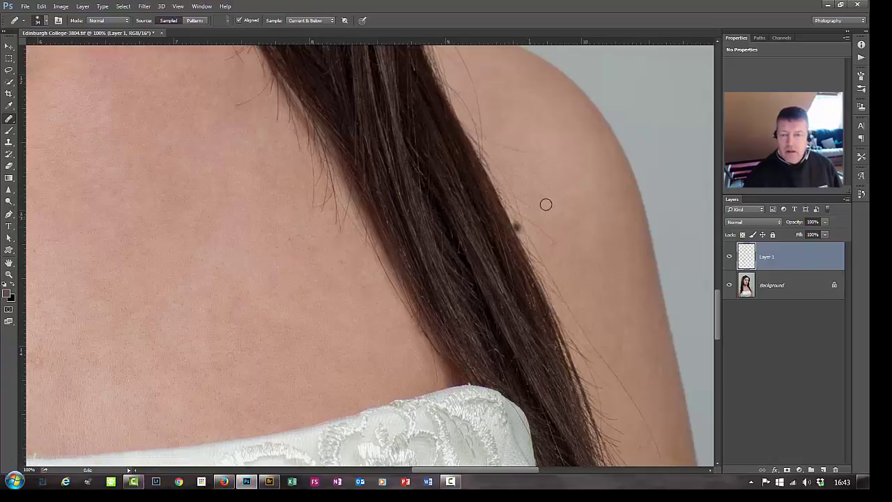
scroll(543, 248, "up", 4)
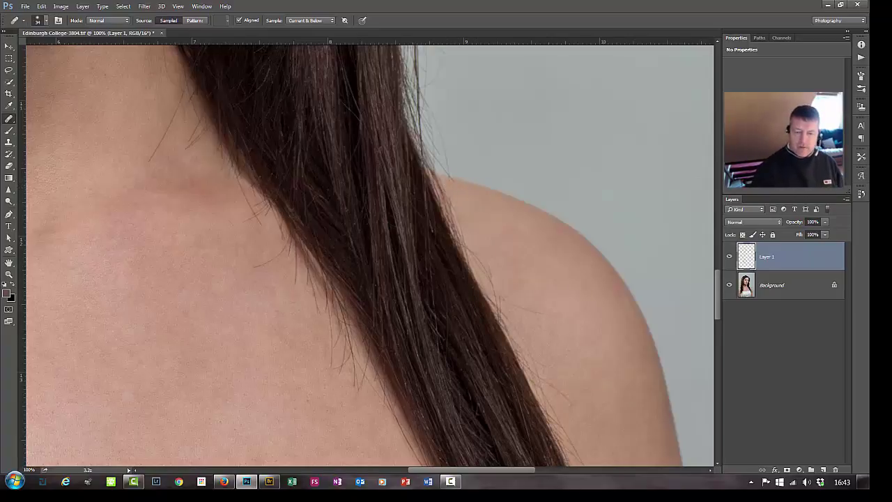
Toggle the visibility of Layer 1 to compare the chest and neck area before and after healing.
key("ctrl+minus")
key("ctrl+minus")
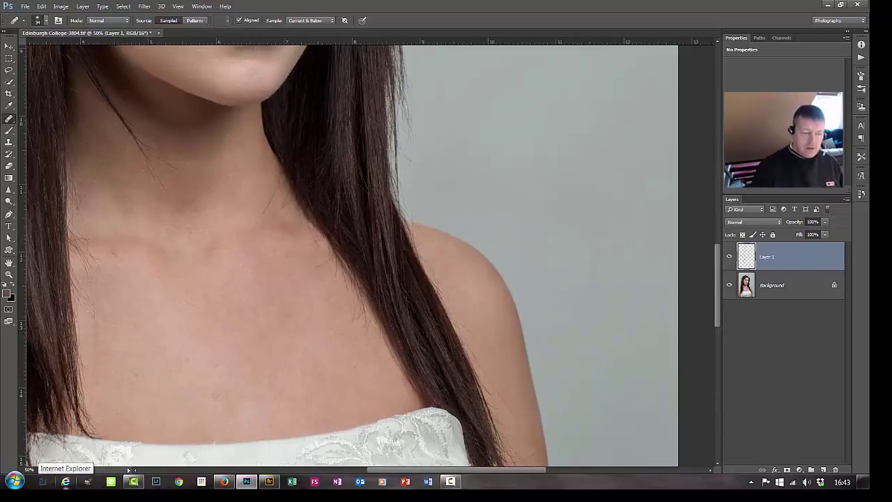
left_click(730, 258)
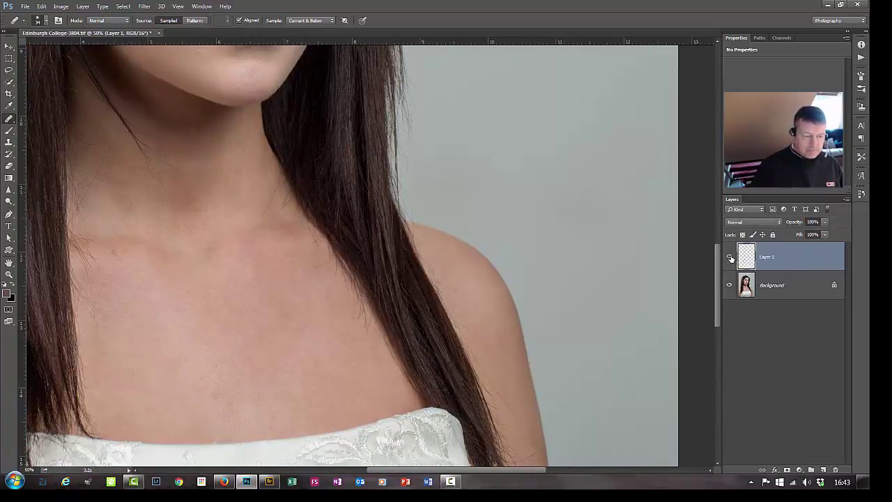
left_click(731, 258)
left_click(731, 259)
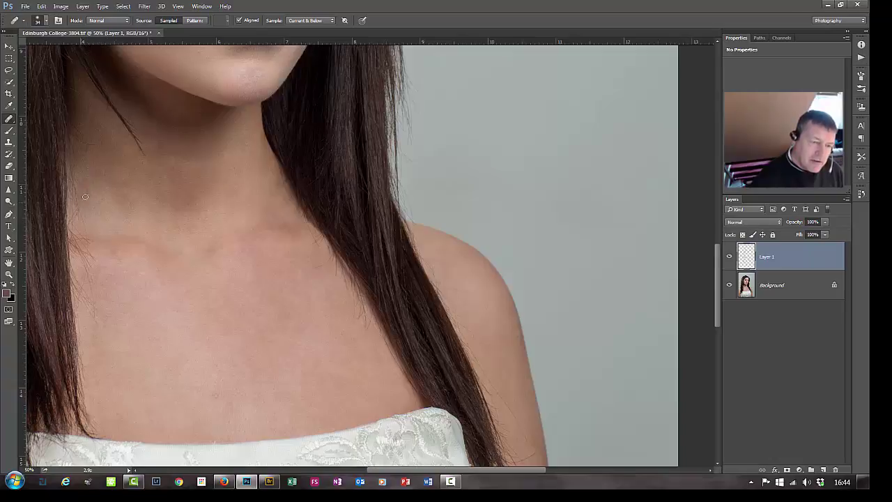
Sample clean skin at the collarbone and heal the stray hair ends beside the long hair there.
left_click(111, 227, "alt")
left_click(82, 247)
left_click(85, 267)
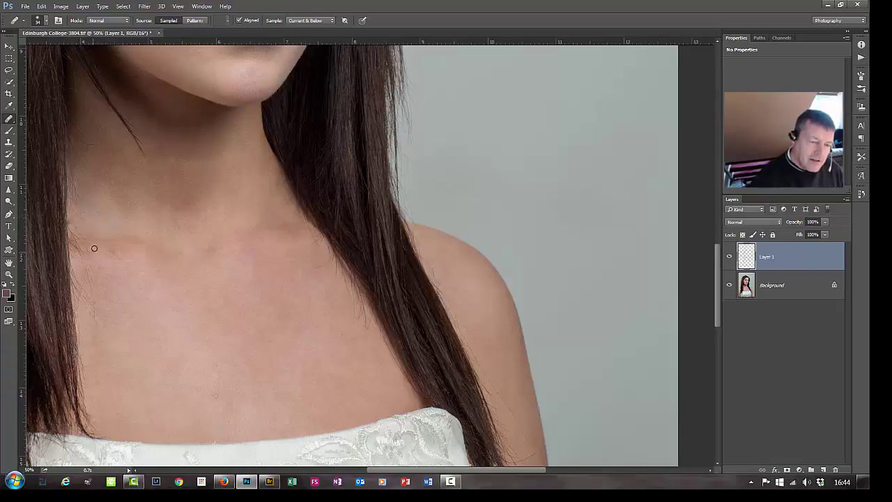
left_click(114, 254)
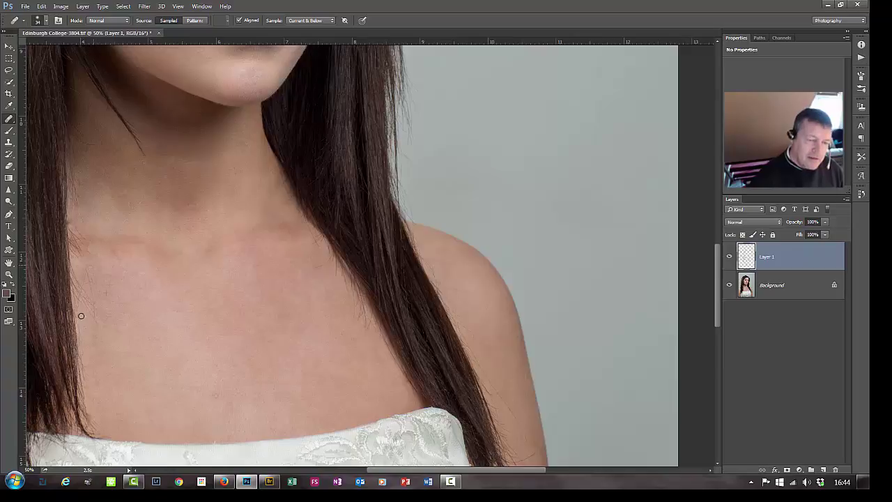
Compare the retouched face and chest with the original by switching Layer 1 off and on at 25% zoom.
key("ctrl+minus")
key("ctrl+minus")
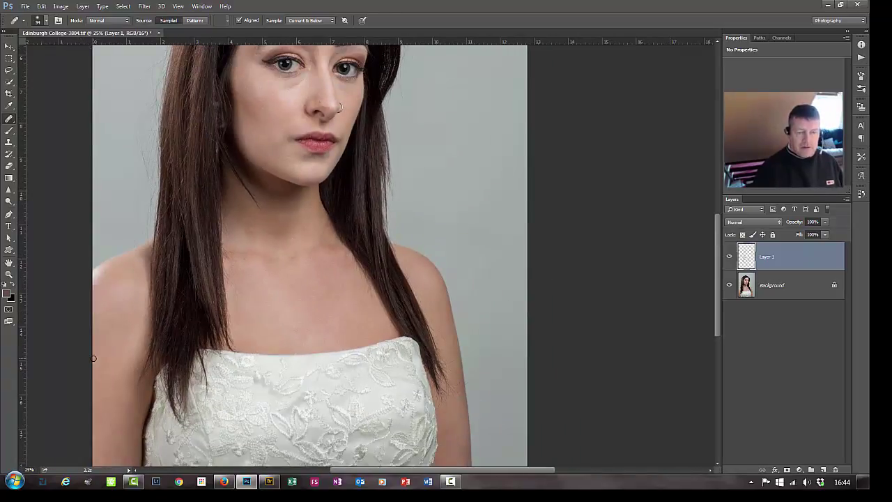
left_click(730, 256)
left_click(730, 257)
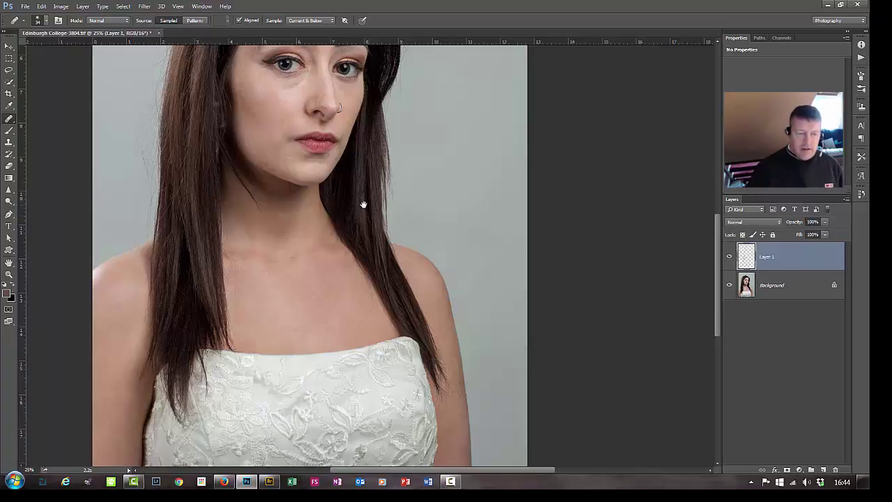
left_click_drag(363, 204, 358, 352)
left_click(730, 256)
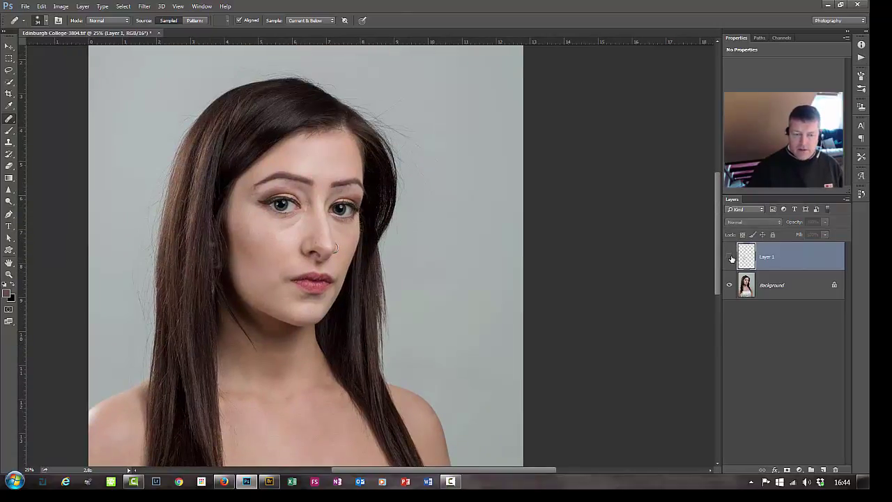
left_click(730, 257)
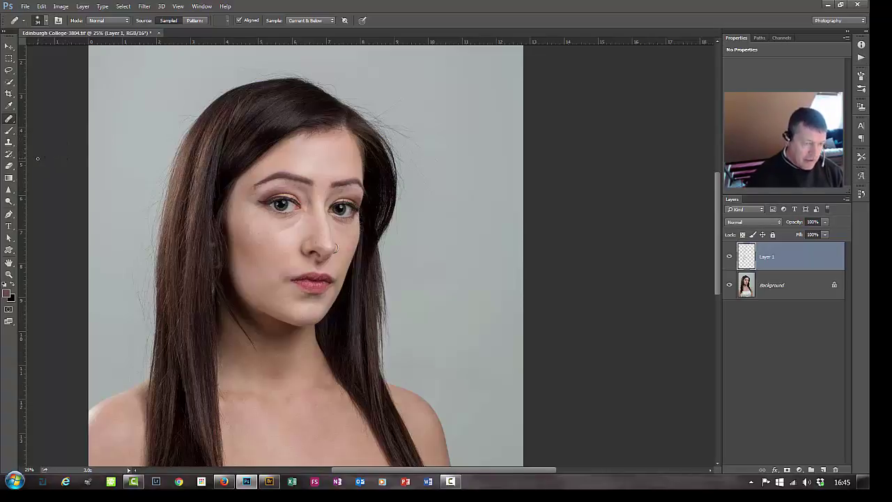
With the Pen tool in Path mode, start a path on the shoulder edge and add a point where the shoulder meets the hair.
key("p")
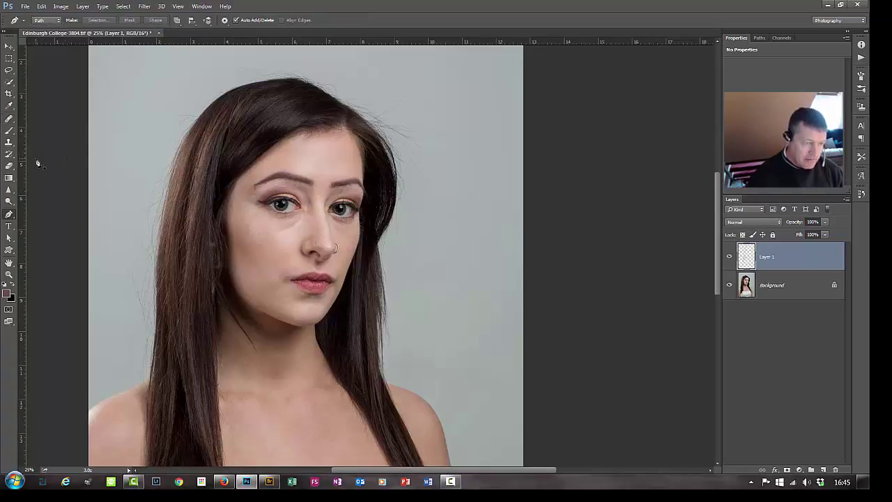
right_click(9, 215)
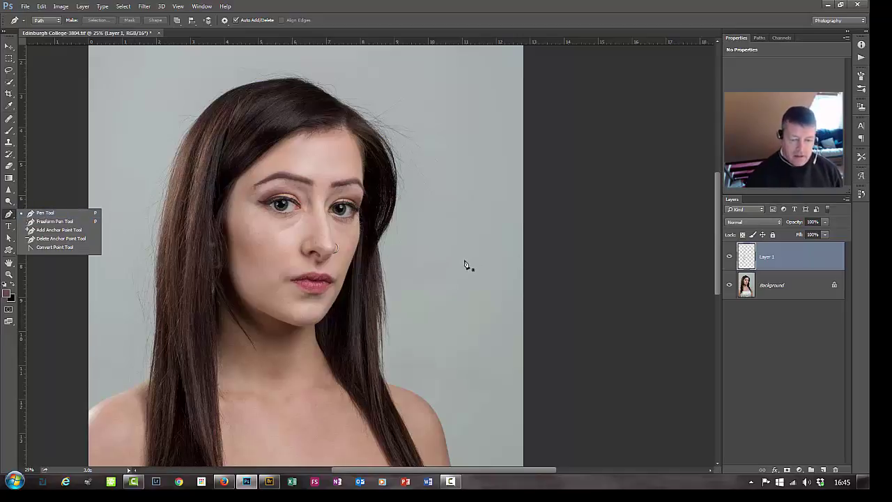
left_click_drag(467, 263, 468, 264)
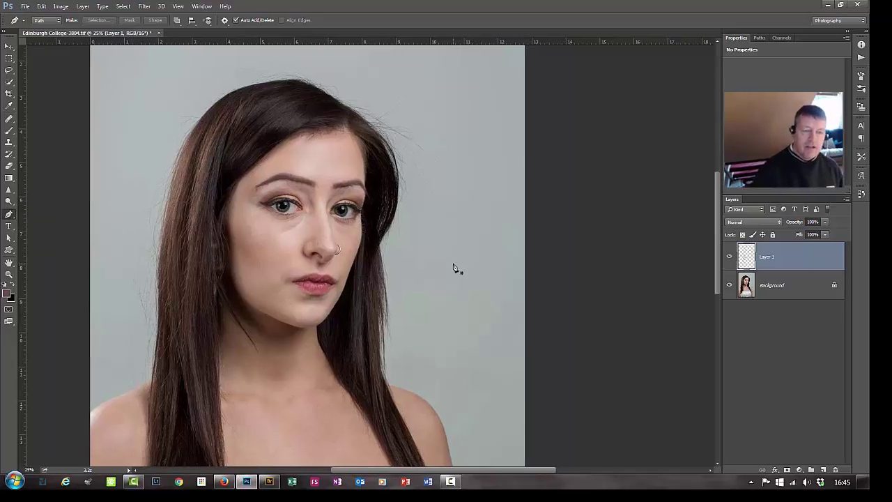
key("ctrl+minus")
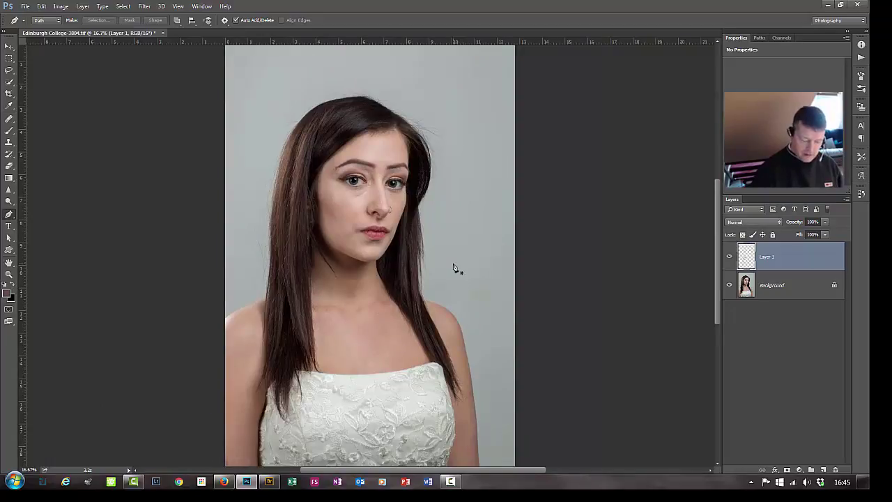
key("ctrl+plus")
key("ctrl+plus")
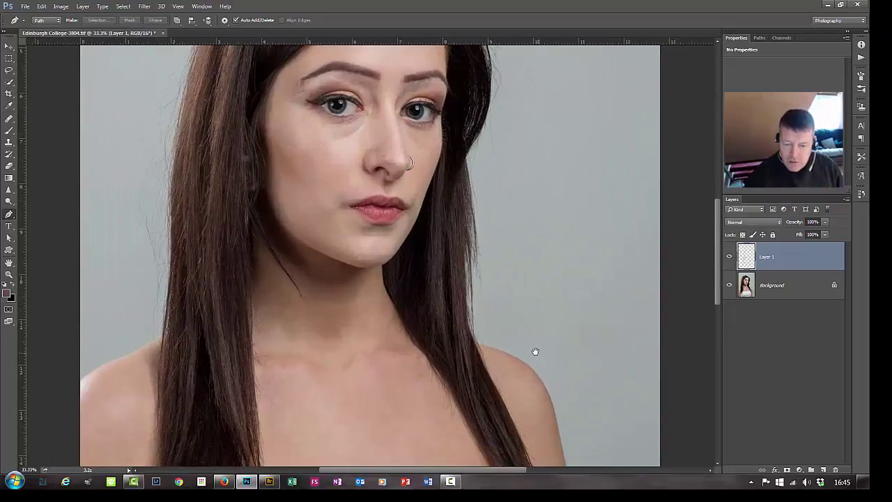
left_click_drag(534, 352, 420, 341)
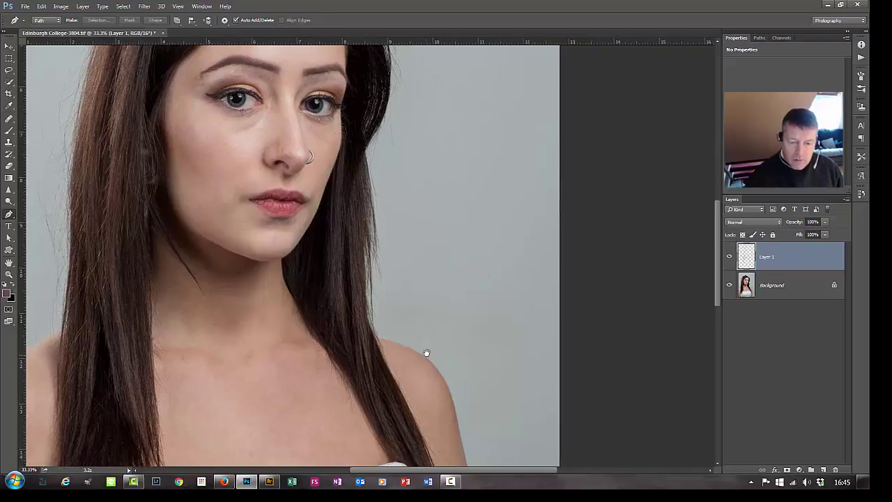
left_click(414, 344)
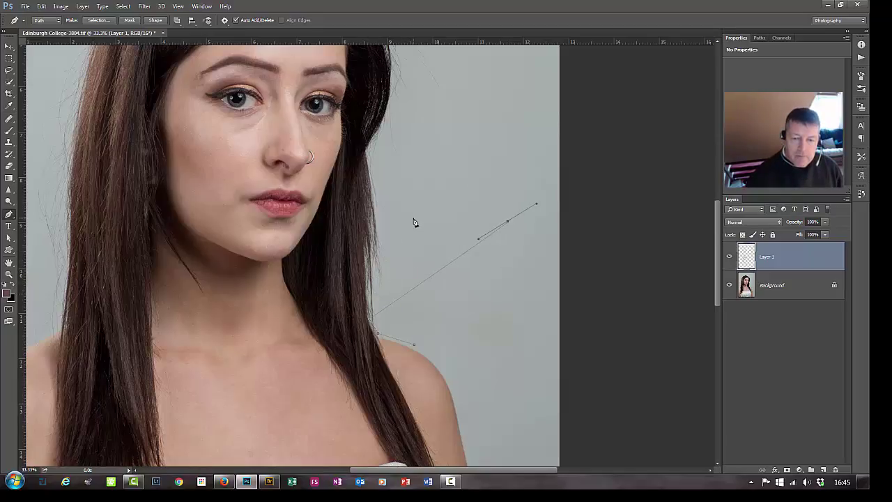
right_click(416, 282)
left_click(679, 359)
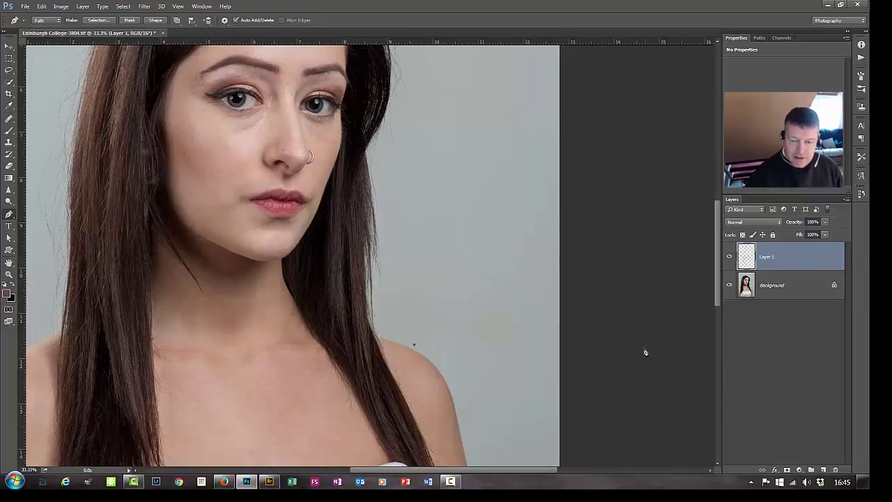
left_click(377, 332)
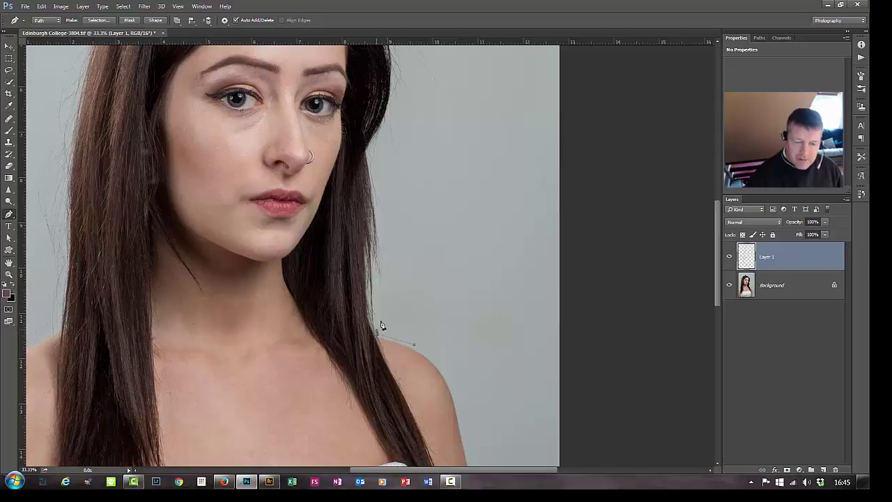
left_click(379, 258)
left_click(375, 213)
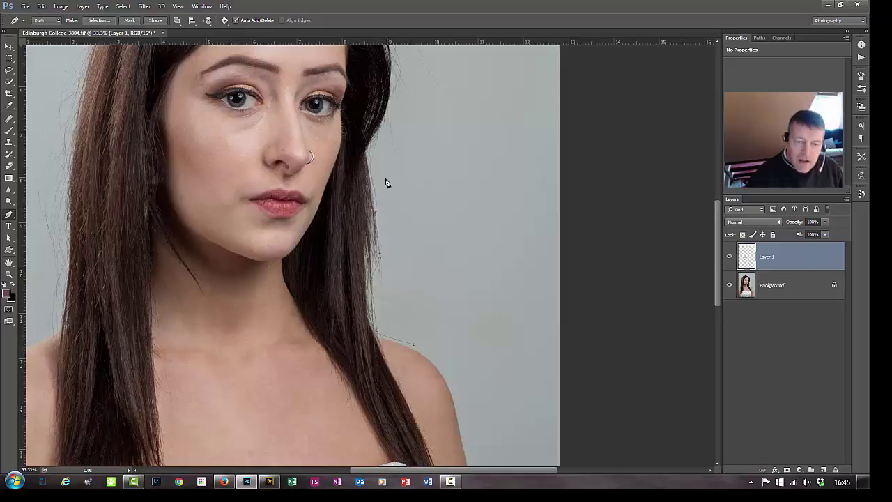
left_click(366, 159)
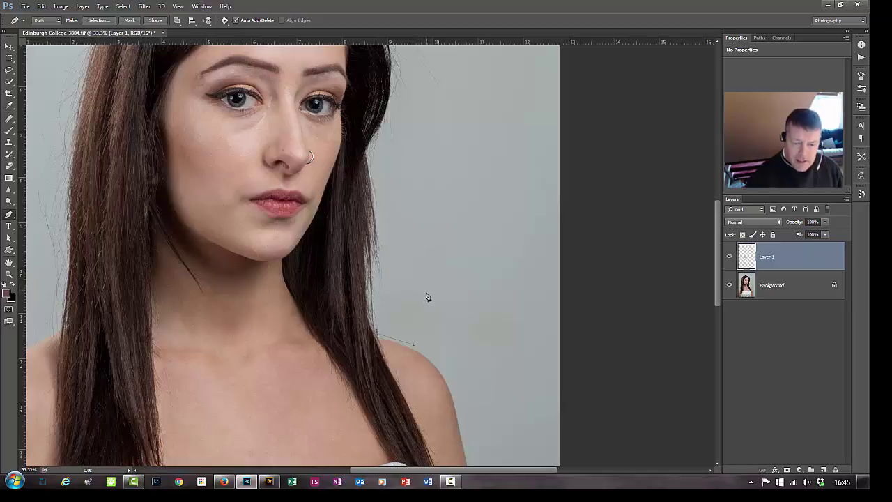
Extend the path from the shoulder up the outer edge of the long hair to the notch beside the cheek.
left_click(374, 296)
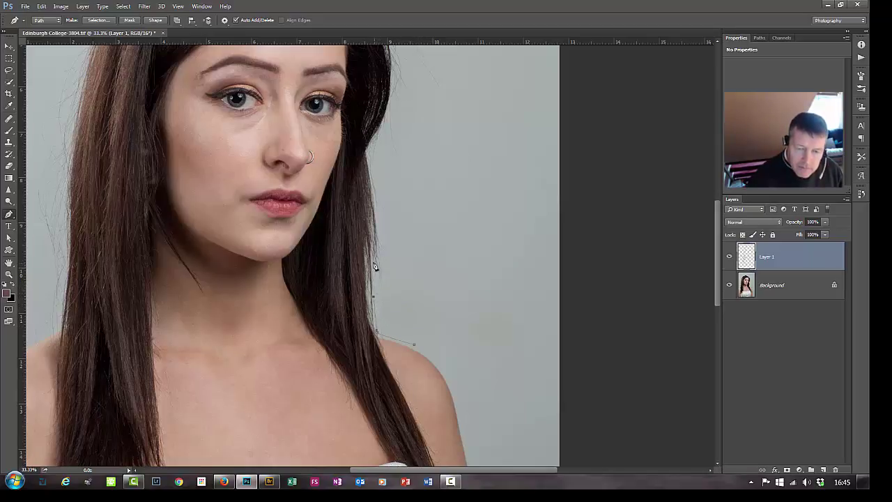
left_click(373, 263)
left_click(378, 231)
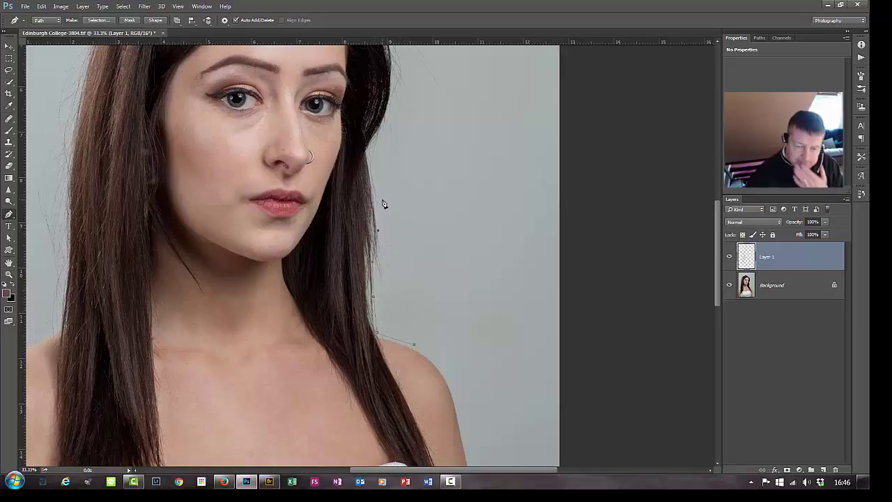
left_click(373, 183)
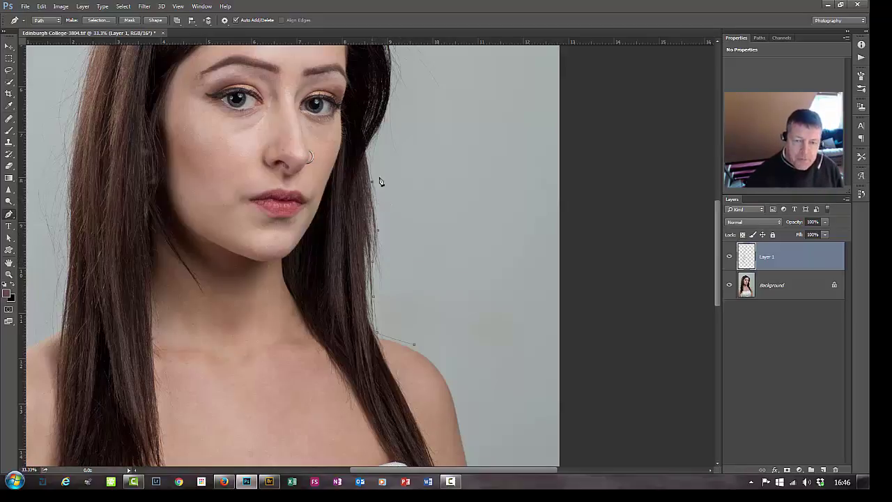
left_click(366, 148)
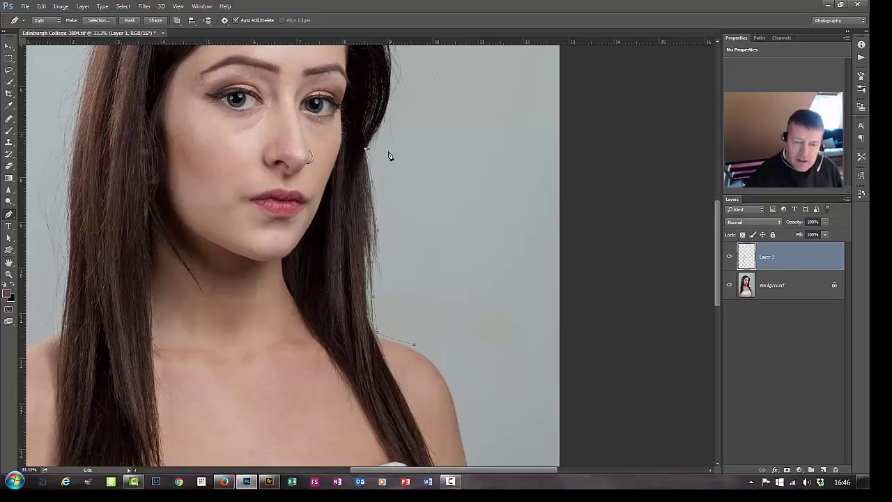
Continue the path around the fuller curve of hair beside the eye to the upper side of the head.
left_click_drag(388, 147, 338, 245)
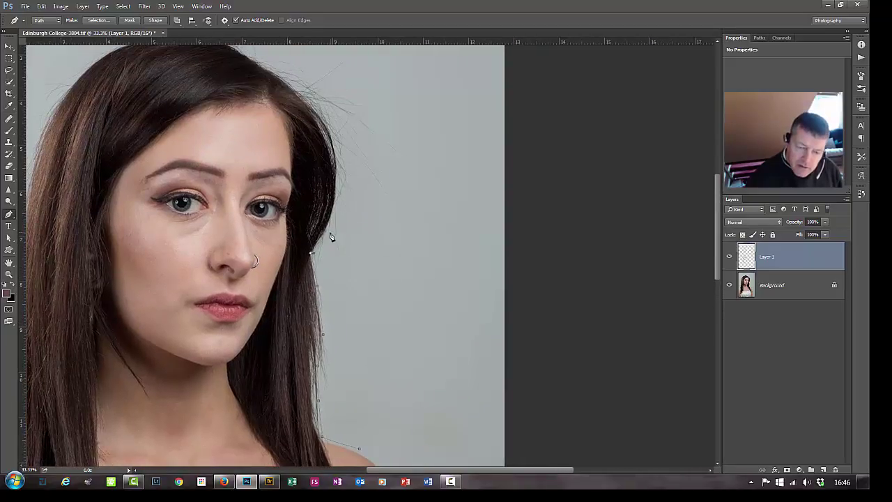
left_click(327, 234)
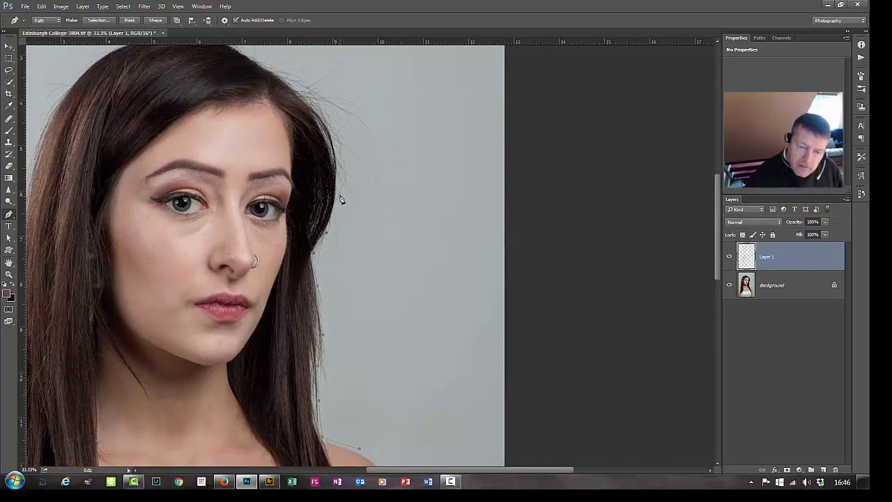
left_click(339, 193)
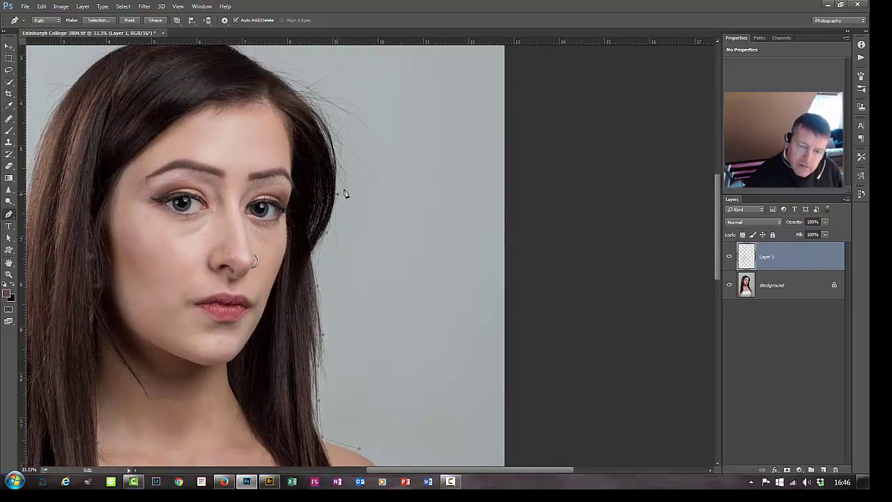
left_click(339, 154)
left_click(328, 120)
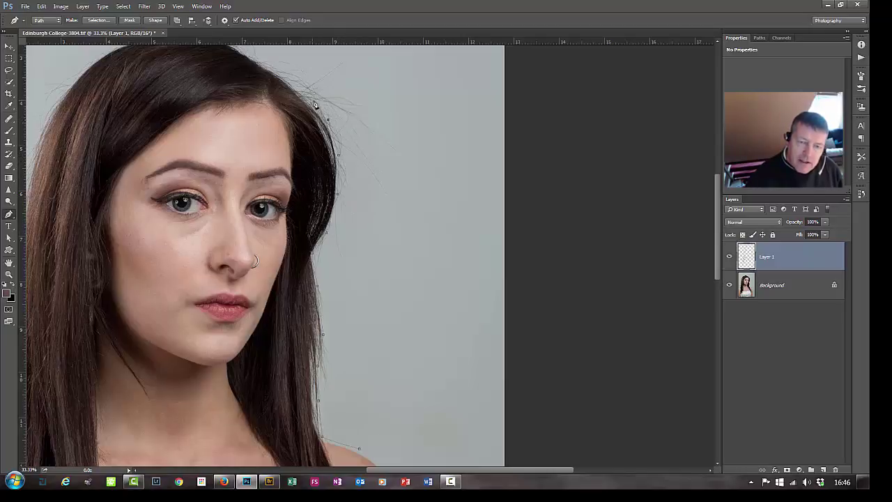
left_click(309, 97)
Carry the path over the crown along the top edge of the hair, cutting off the flyaway strands.
key("space")
left_click_drag(387, 174, 403, 252)
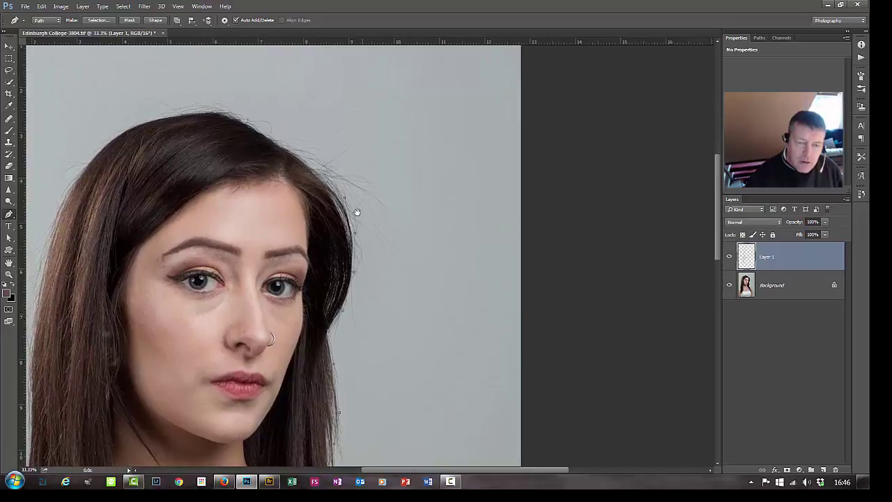
left_click(314, 166)
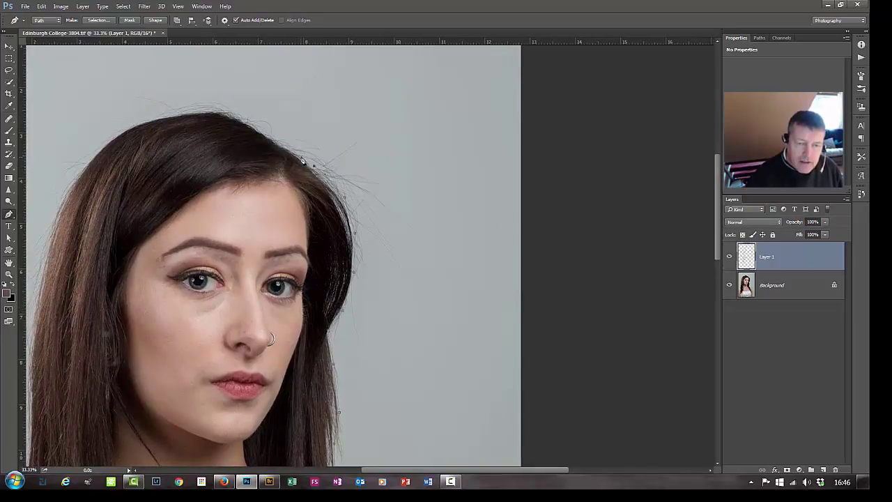
left_click(271, 137)
left_click(236, 117)
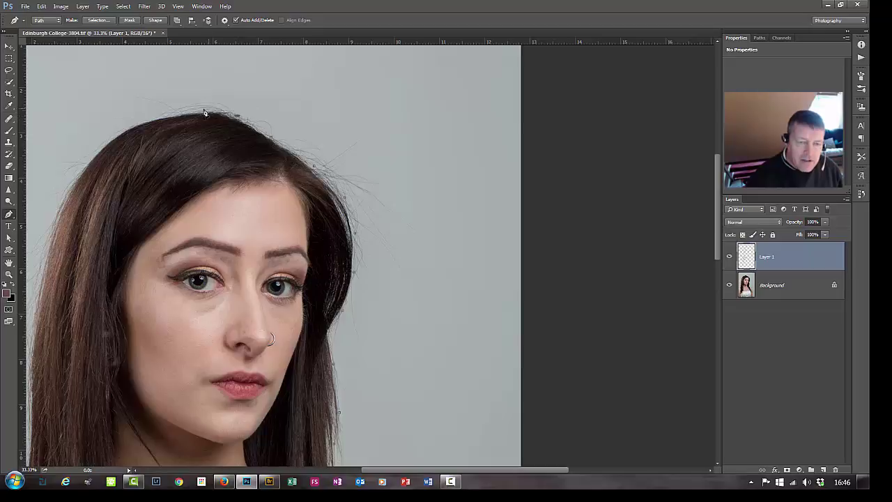
left_click(214, 110)
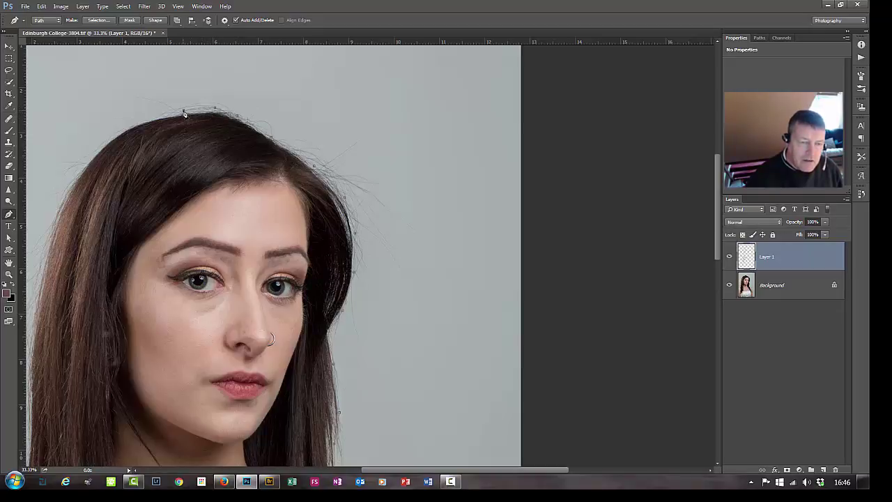
left_click(184, 111)
left_click(138, 122)
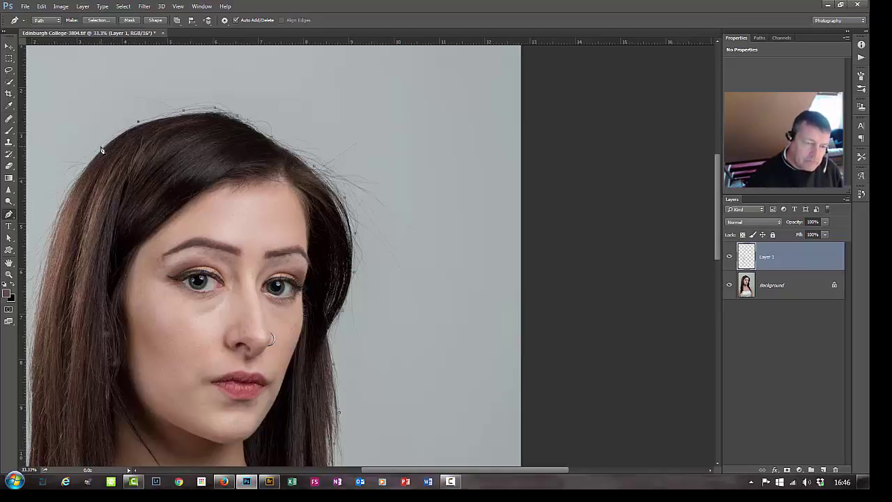
Continue the path from the crown down the outer edge of the hair on the portrait's left side to about chin level.
left_click(99, 147)
left_click_drag(90, 170, 147, 129)
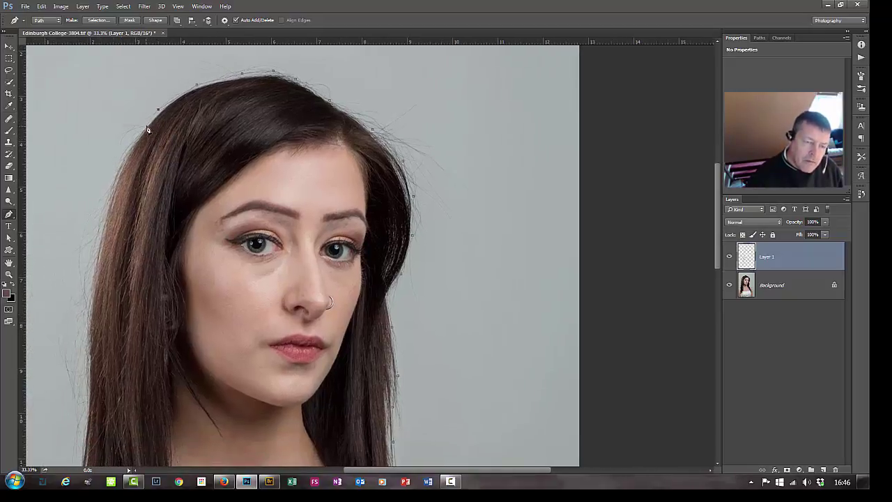
left_click(145, 124)
left_click(127, 150)
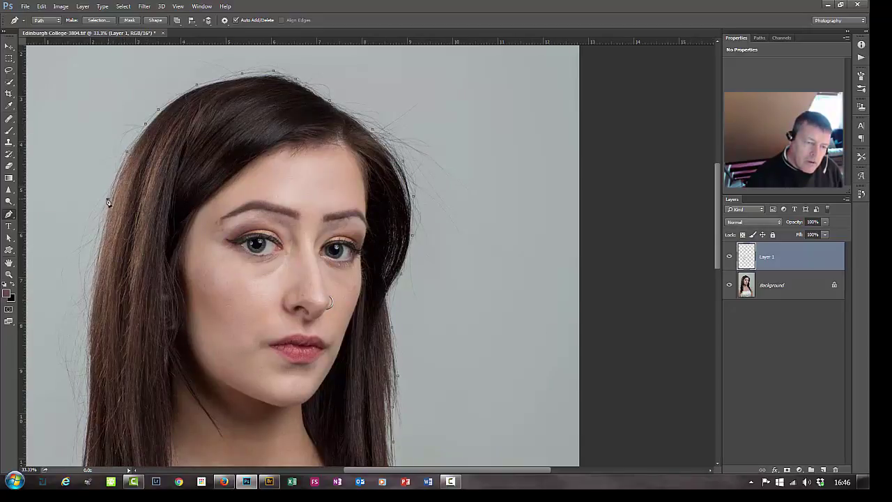
left_click(108, 199)
left_click(97, 251)
left_click(86, 301)
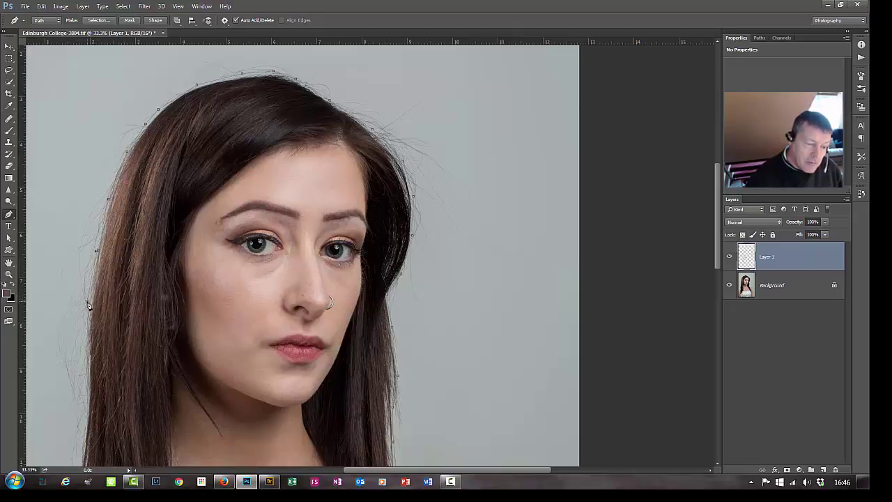
left_click(83, 357)
Bring the path down to where the hair meets the left shoulder and add a point along the shoulder edge.
left_click_drag(123, 368, 167, 227)
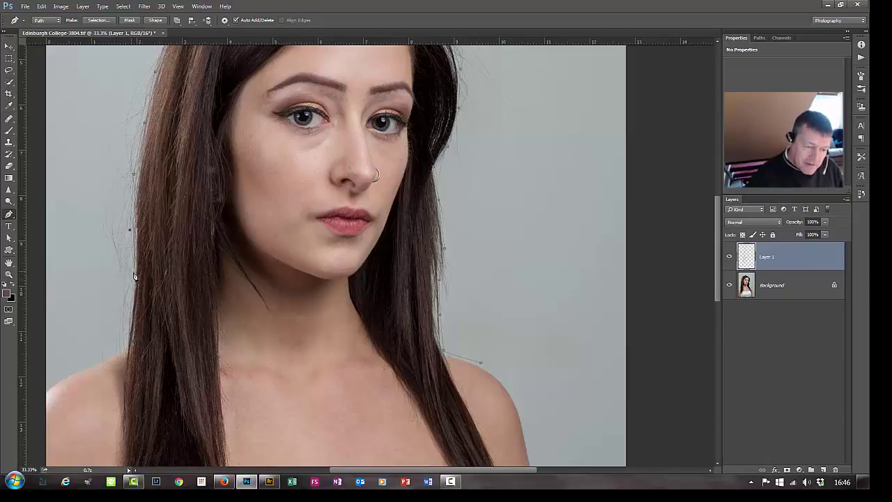
left_click(125, 344)
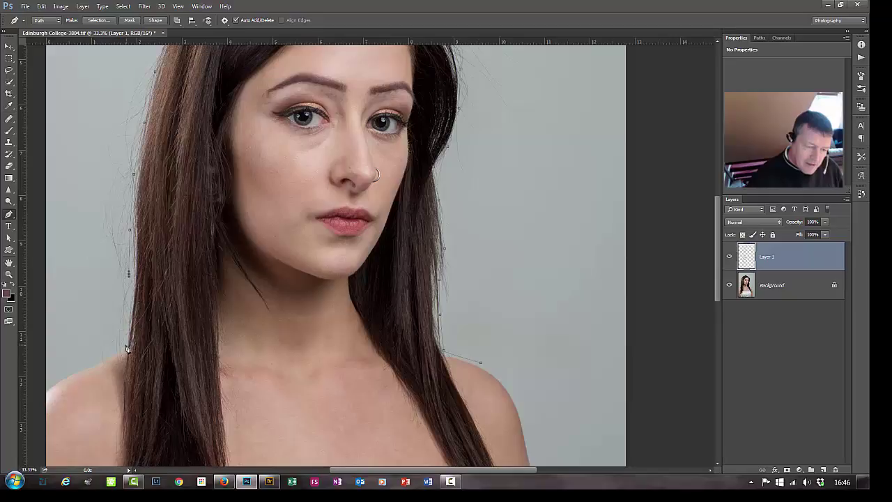
left_click(90, 364)
Loop the path back through the grey background from the left shoulder, well outside the flyaways, over the head to the right side.
left_click(67, 255)
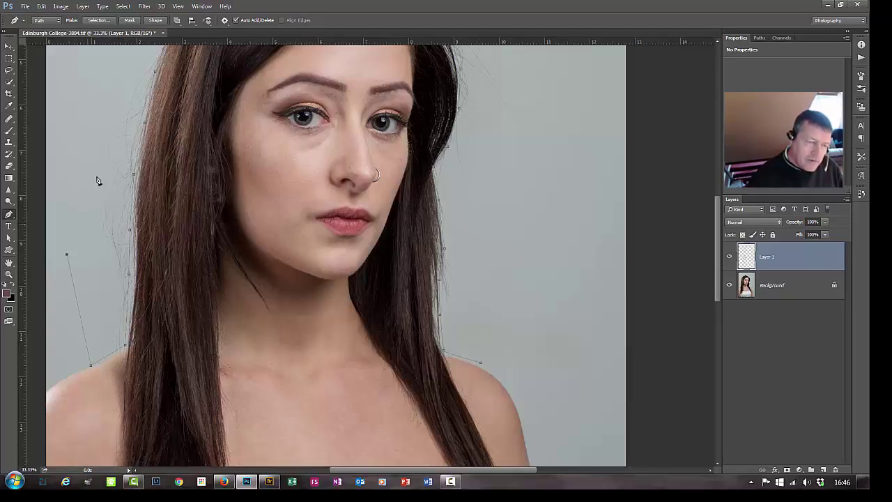
left_click(99, 120)
scroll(161, 209, "up", 5)
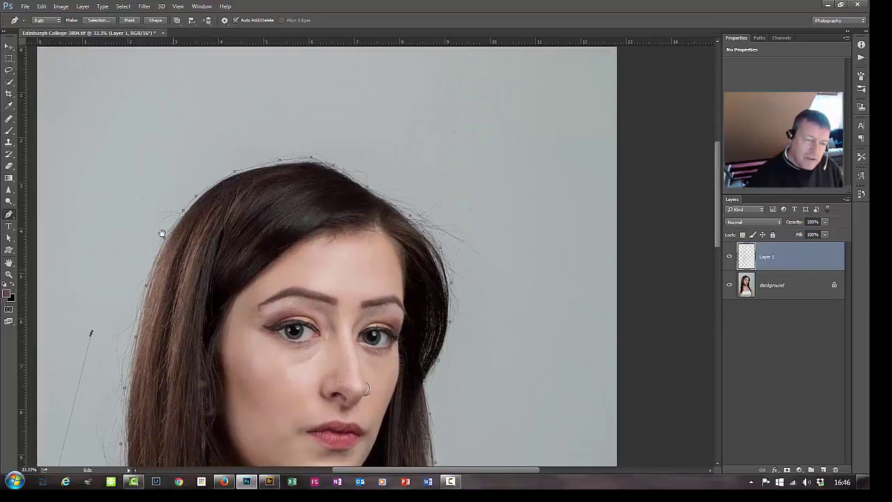
left_click(134, 157)
left_click(290, 112)
left_click(432, 152)
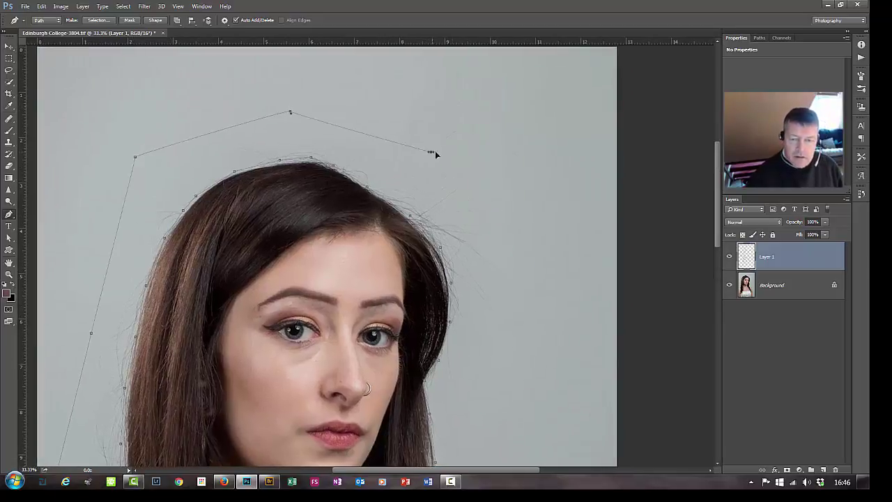
left_click(502, 168)
left_click(559, 283)
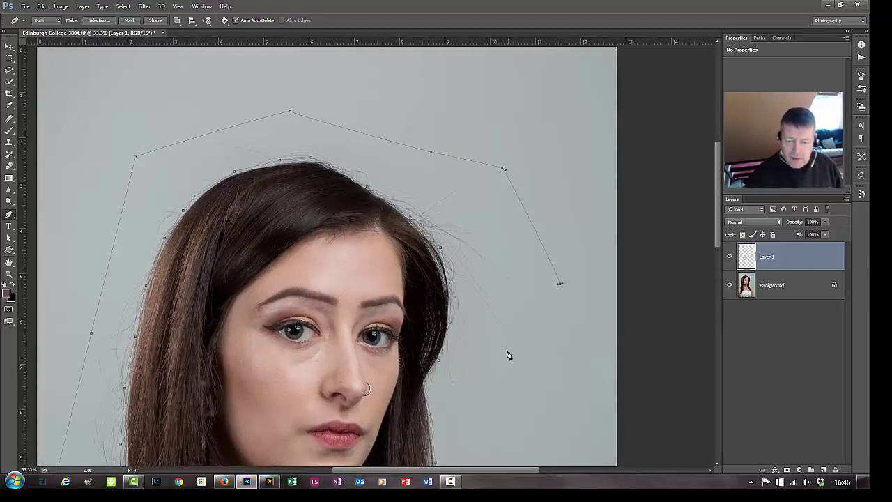
Run the outer path down through the background on the right side and close it at its starting point on the shoulder.
left_click(514, 340)
left_click_drag(492, 414, 448, 206)
left_click(451, 173)
left_click(437, 221)
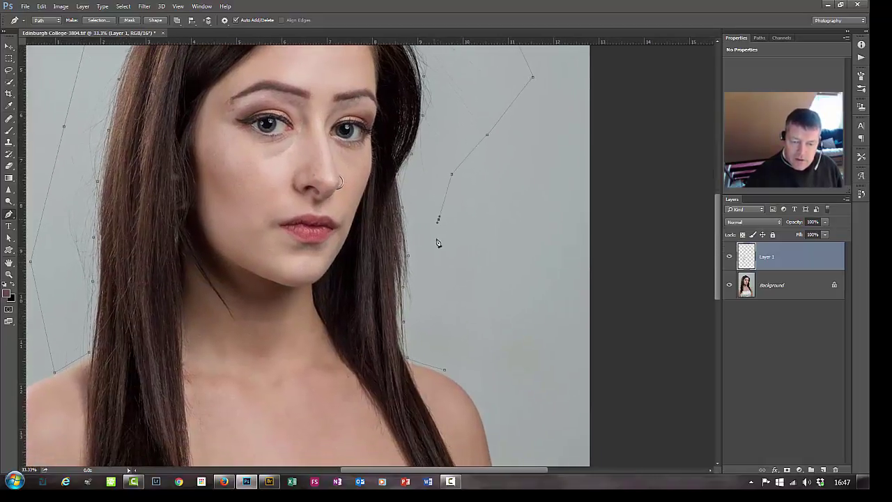
left_click(445, 298)
left_click(455, 352)
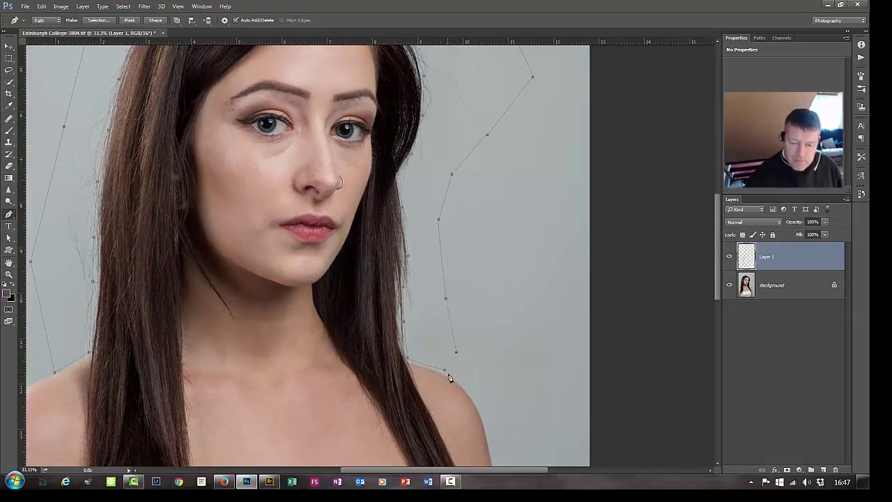
left_click(445, 368)
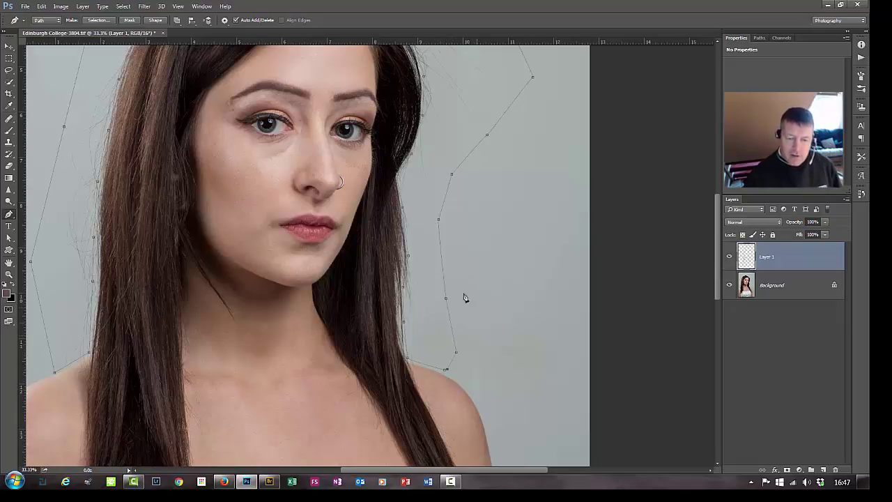
Convert the path into a new anti-aliased selection with a 2-pixel feather radius and add a new empty layer.
right_click(429, 326)
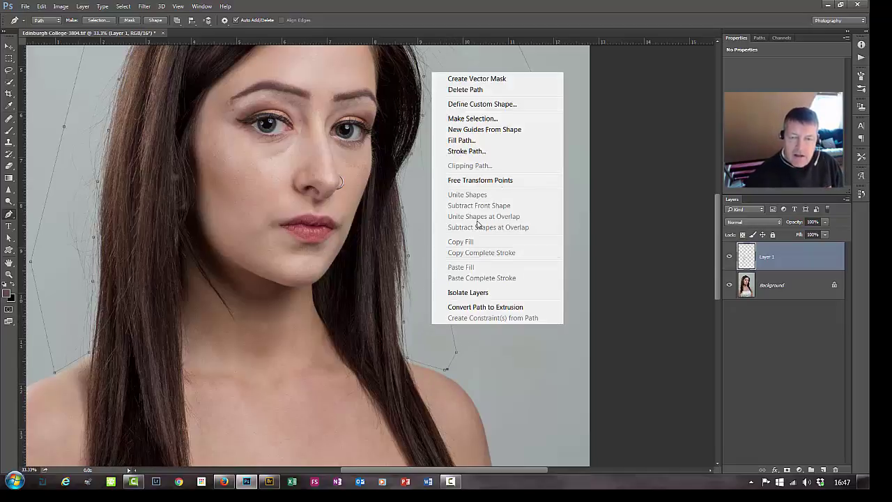
left_click(486, 120)
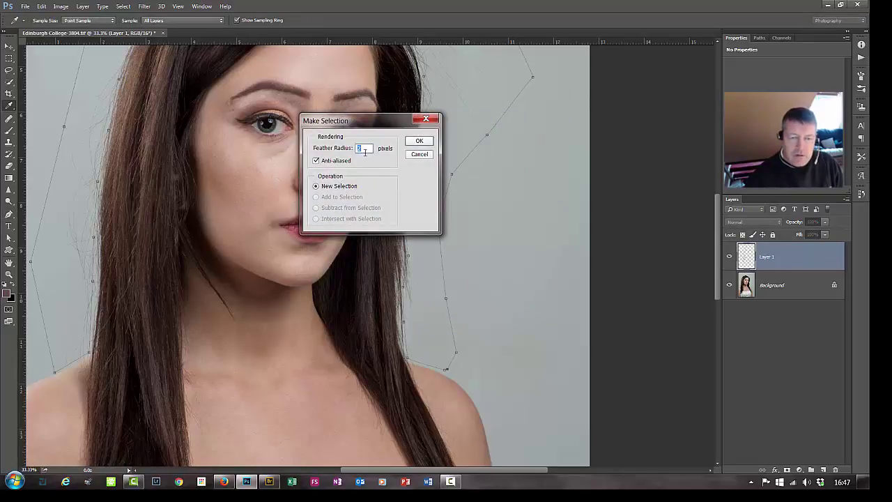
left_click(421, 141)
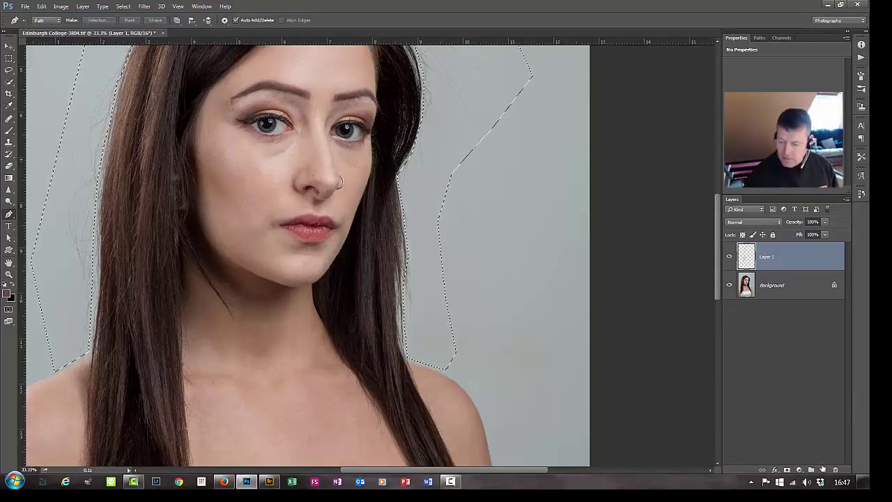
left_click(822, 468)
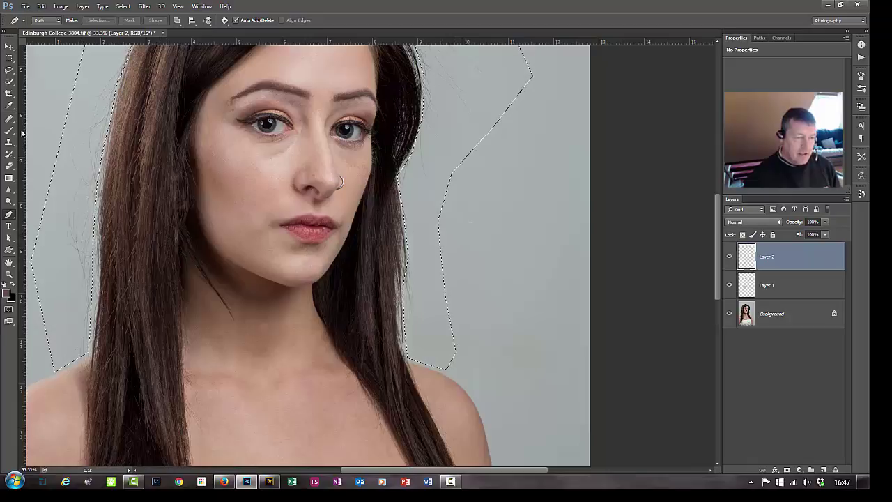
Set up a soft Brush about 394 px in diameter with 72% flow for painting with the background grey.
key("b")
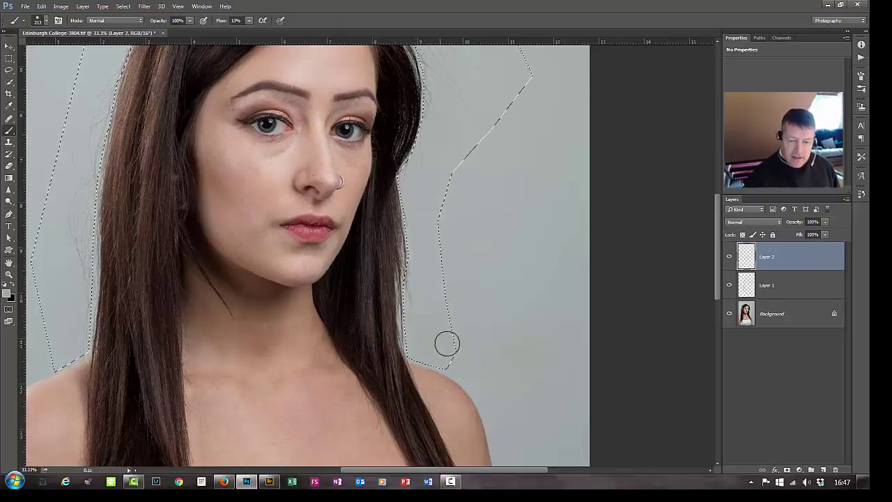
left_click_drag(452, 307, 482, 295)
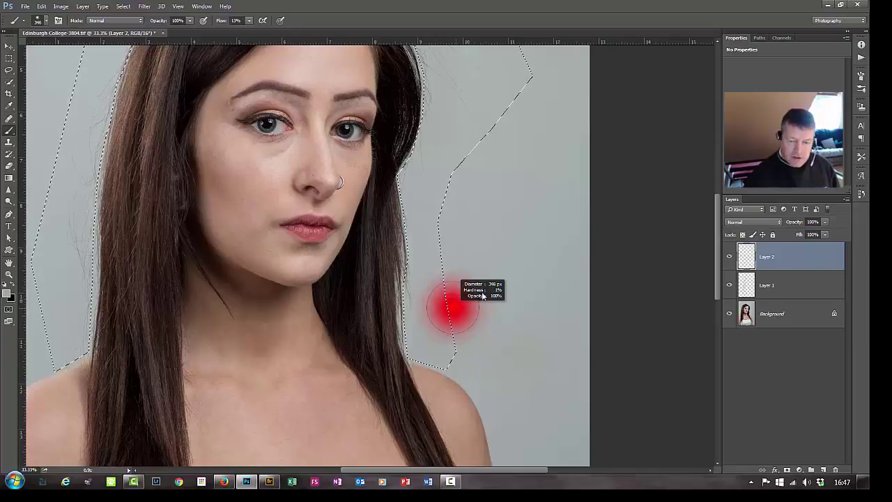
left_click_drag(498, 264, 499, 233)
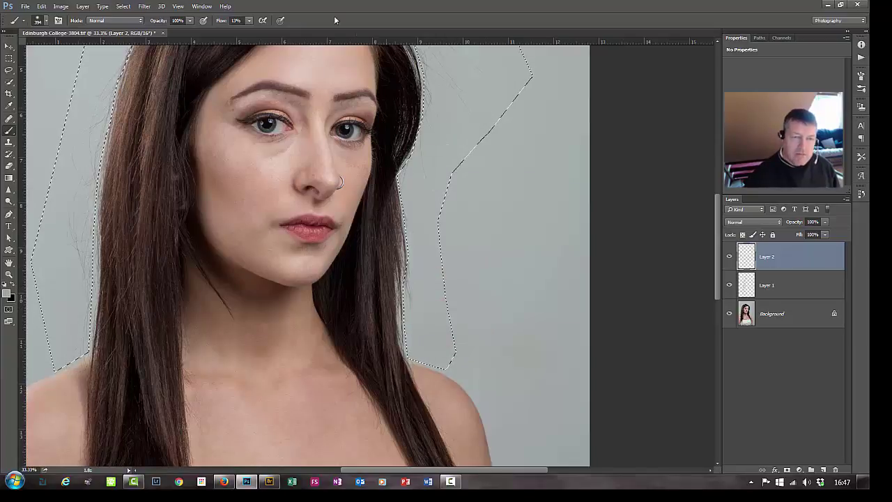
left_click(250, 21)
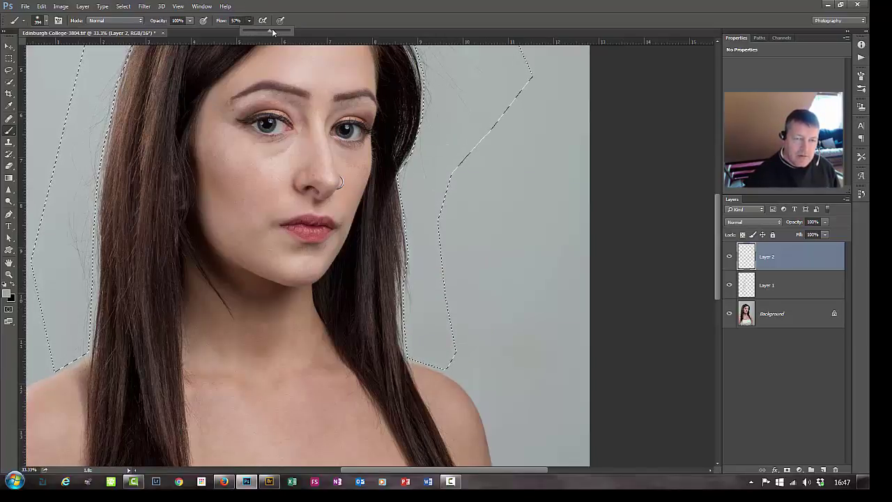
left_click_drag(272, 31, 276, 30)
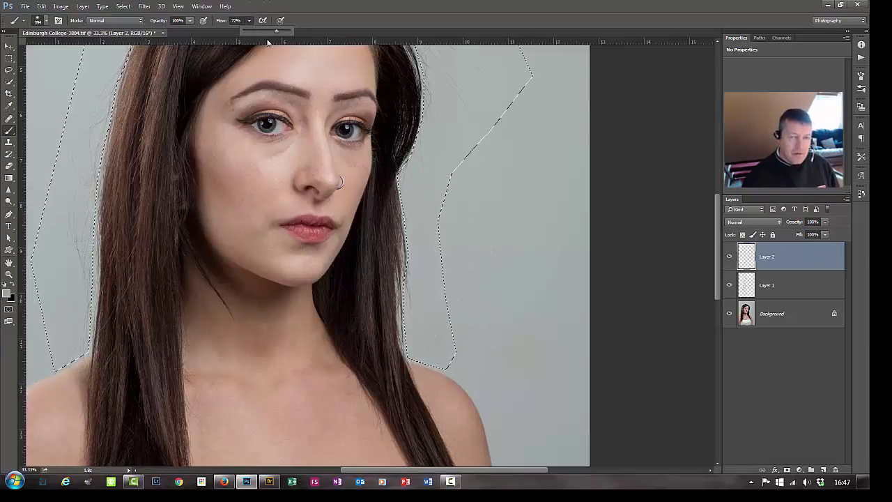
Paint background grey inside the selection over the flyaways from the right shoulder up around the head and across the crown.
left_click(412, 311)
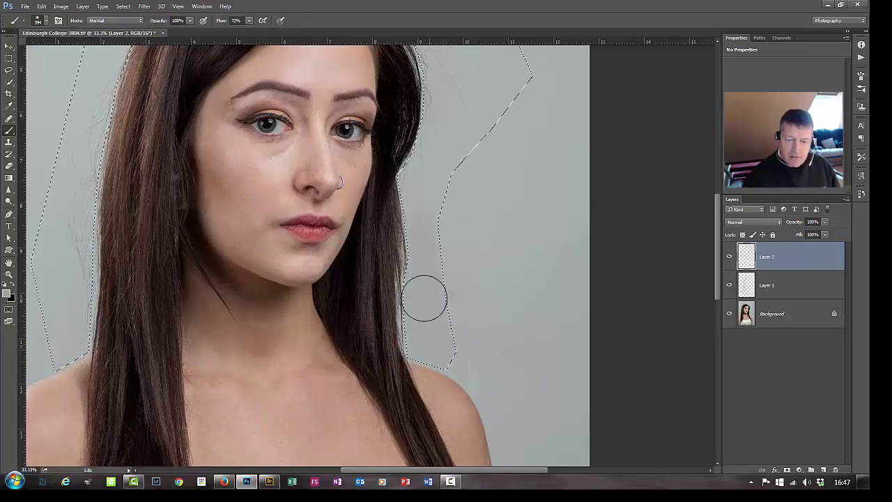
left_click_drag(426, 266, 429, 383)
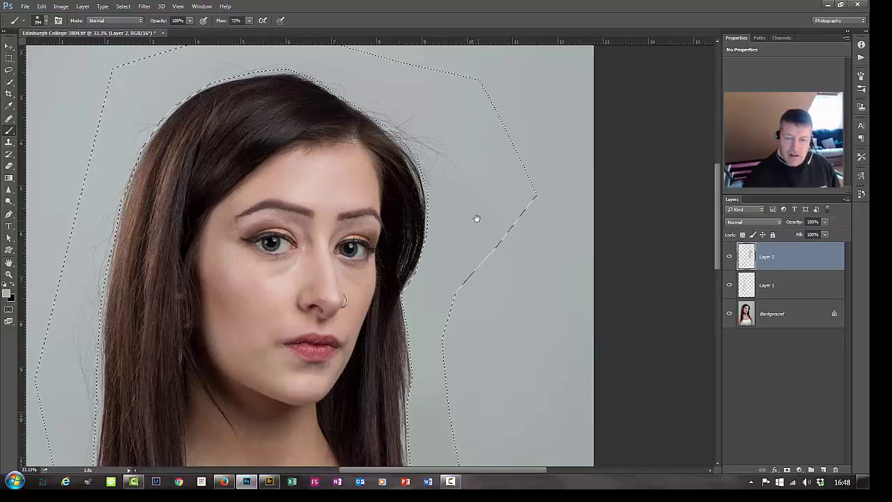
scroll(476, 216, "up", 3)
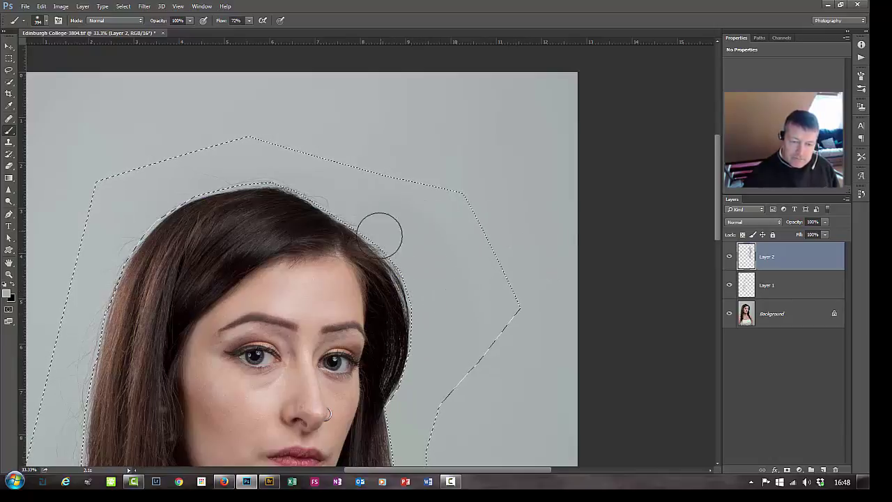
mouse_move(379, 236)
left_mouse_down()
mouse_move(349, 210)
mouse_move(363, 202)
mouse_move(322, 189)
mouse_move(315, 177)
mouse_move(230, 171)
left_mouse_up()
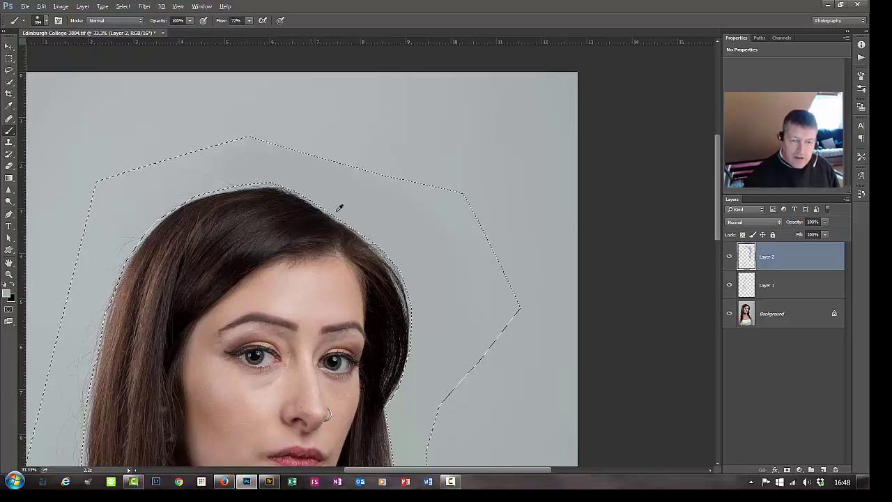
mouse_move(339, 208)
left_mouse_down()
mouse_move(285, 175)
mouse_move(191, 169)
mouse_move(244, 133)
mouse_move(165, 173)
mouse_move(306, 164)
left_mouse_up()
Sample nearby background greys and paint over the stray hairs along the upper left side of the head.
left_click(133, 179, "alt")
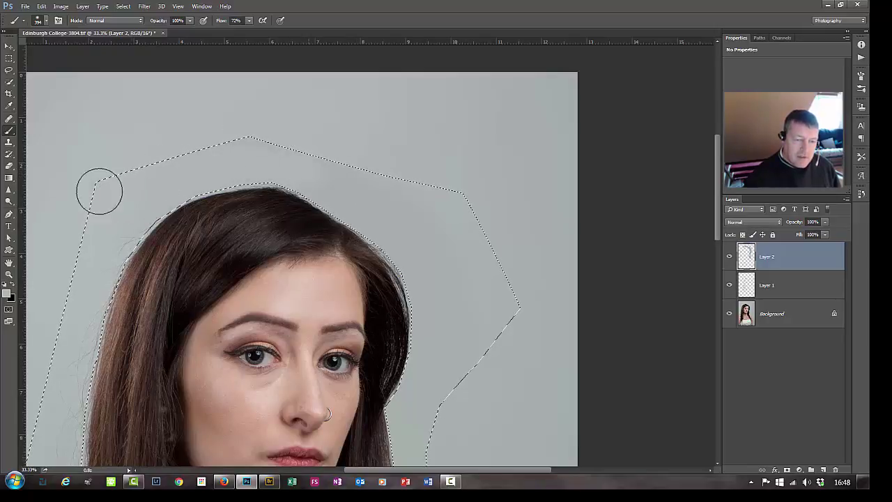
left_click(159, 192, "alt")
mouse_move(149, 219)
left_mouse_down()
mouse_move(121, 263)
mouse_move(140, 199)
mouse_move(72, 288)
mouse_move(109, 234)
mouse_move(71, 387)
mouse_move(90, 302)
mouse_move(74, 352)
left_mouse_up()
left_click(101, 299, "alt")
Paint sampled background grey over the flyaways beside the long hair down to the left shoulder, and deselect.
mouse_move(140, 358)
left_mouse_down()
mouse_move(239, 191)
mouse_move(233, 197)
left_mouse_up()
key("ctrl+h")
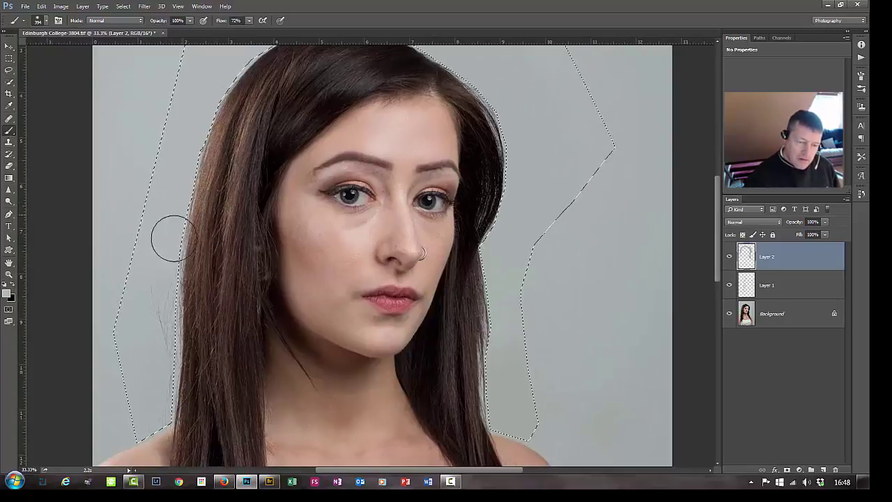
mouse_move(170, 239)
left_mouse_down()
mouse_move(171, 223)
mouse_move(160, 248)
mouse_move(164, 377)
left_mouse_up()
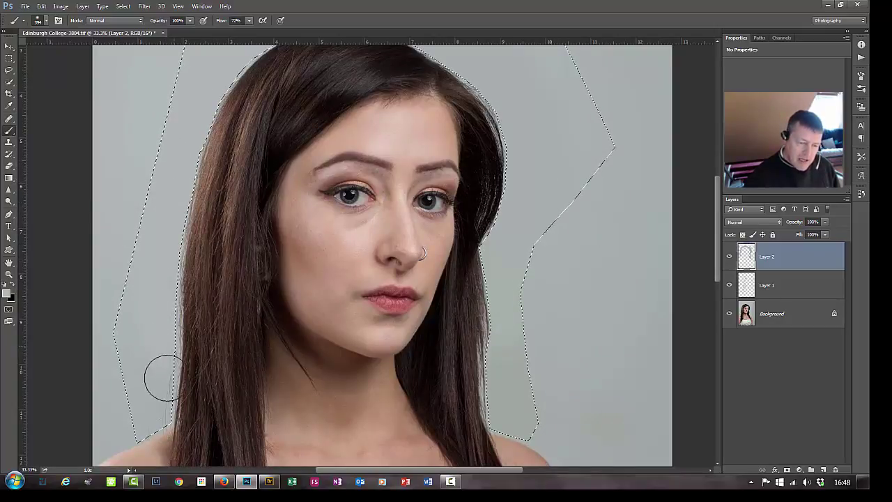
key("ctrl")
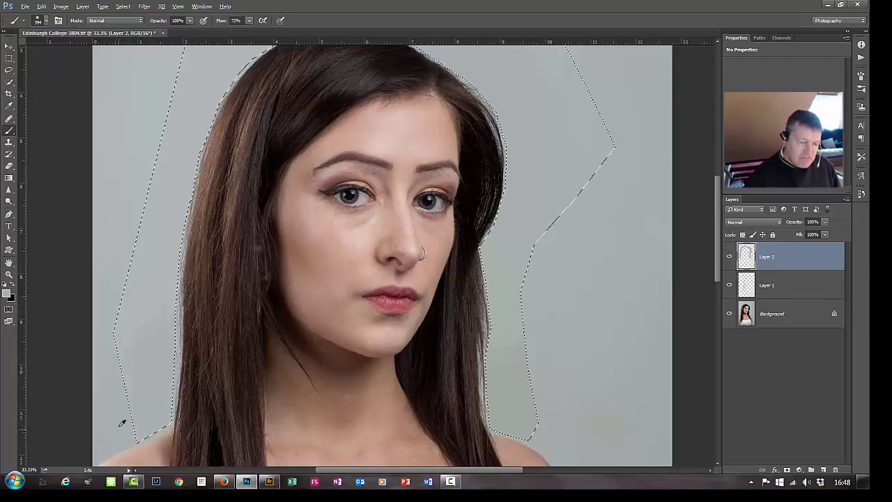
key("ctrl")
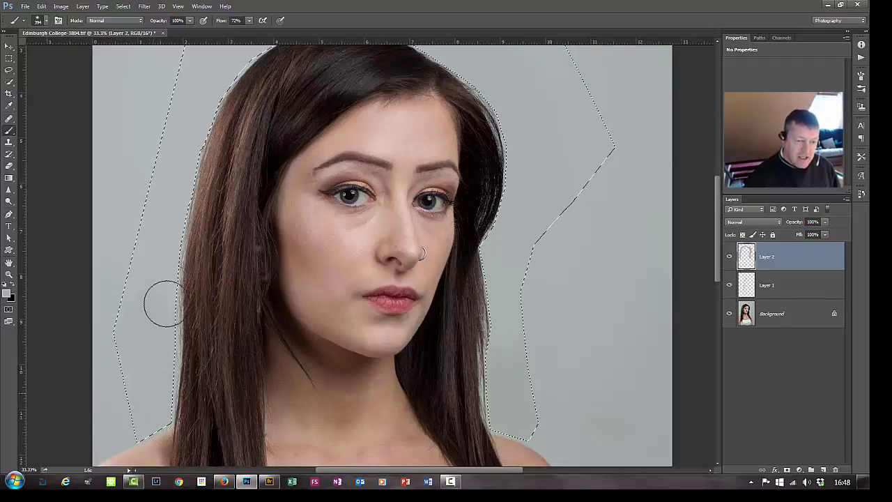
left_click(118, 241, "alt")
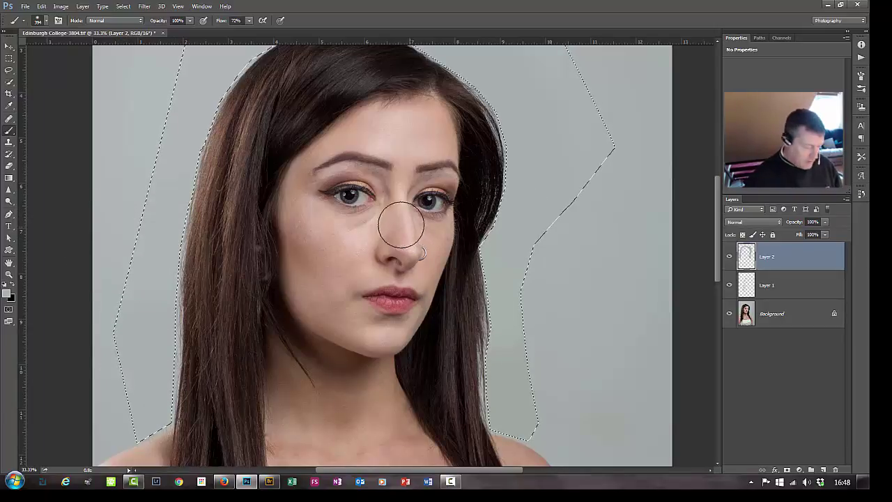
key("ctrl+minus")
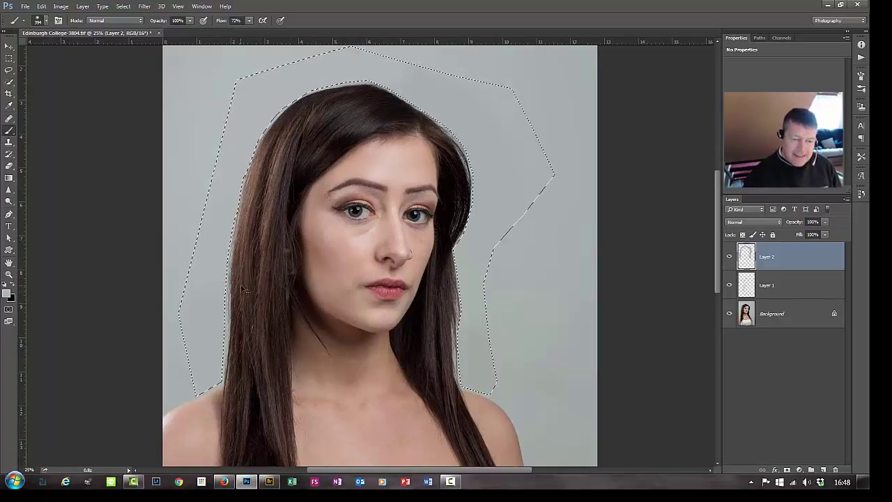
key("ctrl+d")
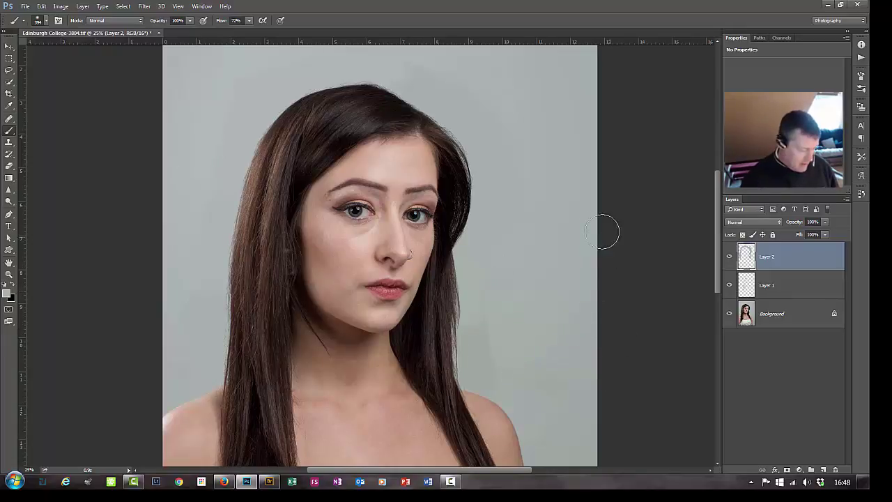
Lower the brush flow to 10%, set its diameter to about 335 px and blend sampled greys into the backdrop above the right-hand shoulder.
left_click(247, 22)
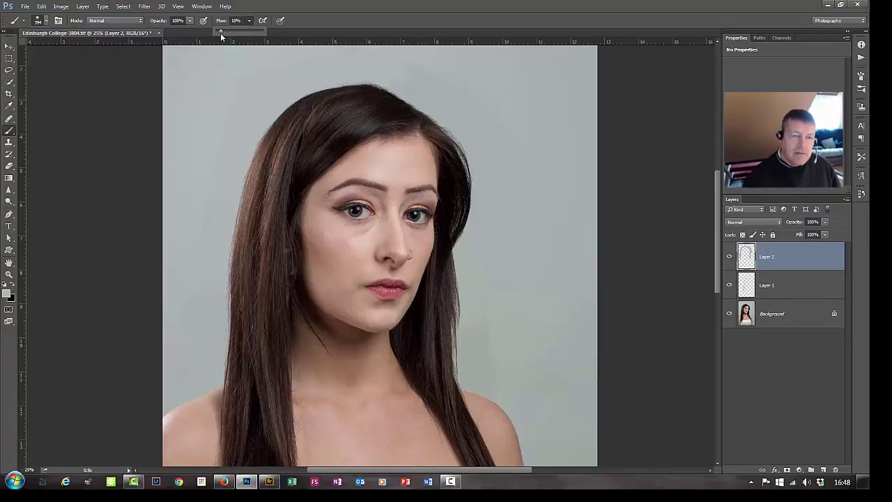
left_click(537, 356, "alt")
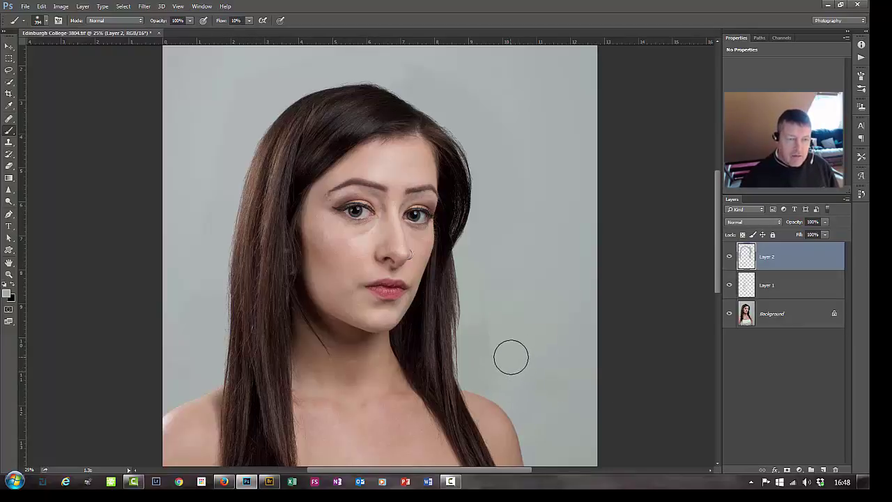
left_click_drag(552, 363, 560, 350)
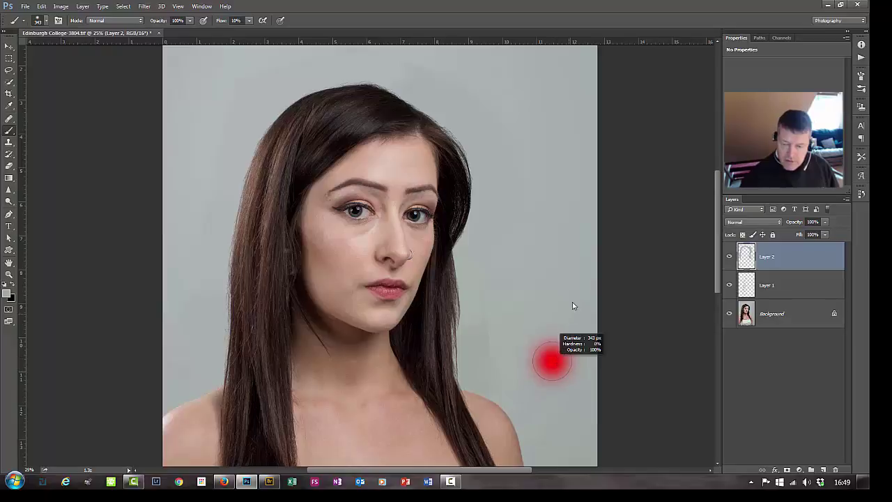
left_click_drag(572, 305, 569, 305)
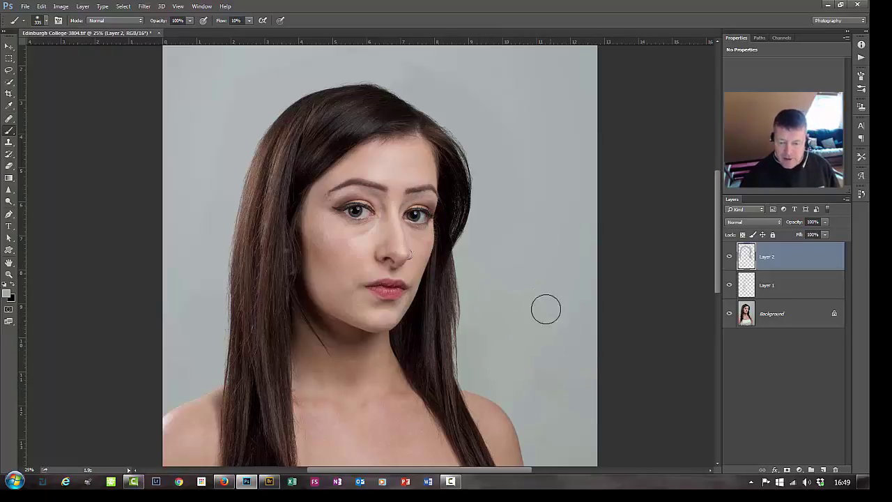
left_click(554, 309)
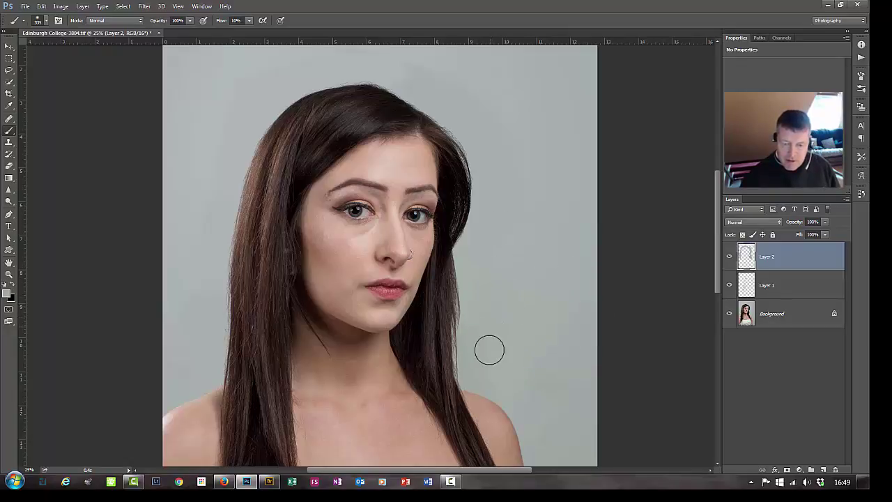
left_click_drag(537, 319, 539, 402)
left_click(555, 290, "alt")
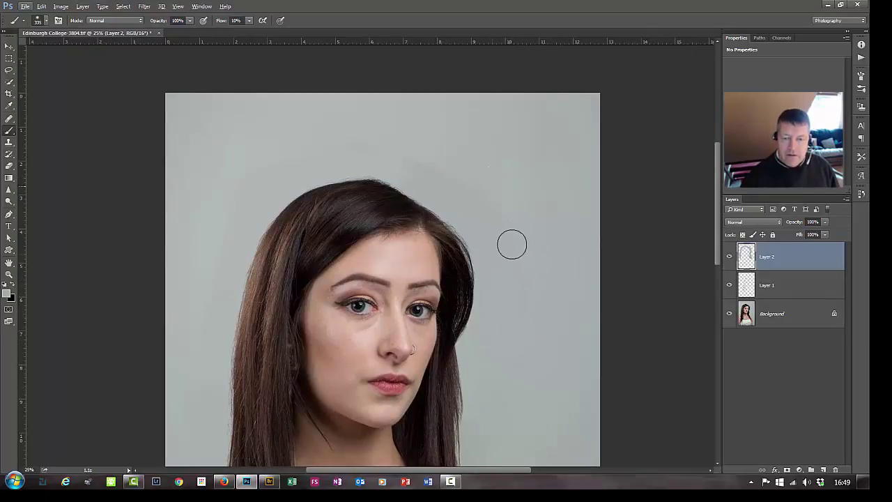
Sample nearby greys and smooth the patchy backdrop around the crown and down the left side of the hair.
left_click(519, 203, "alt")
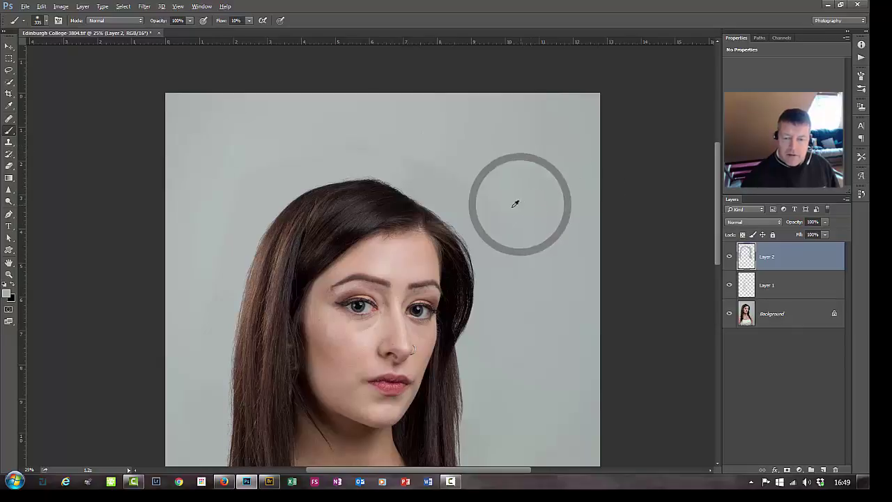
left_click(448, 146, "alt")
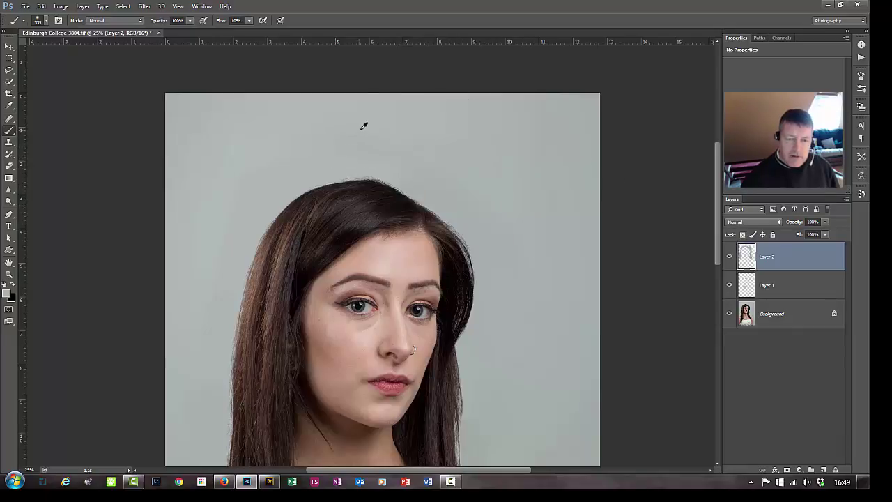
left_click(220, 163, "alt")
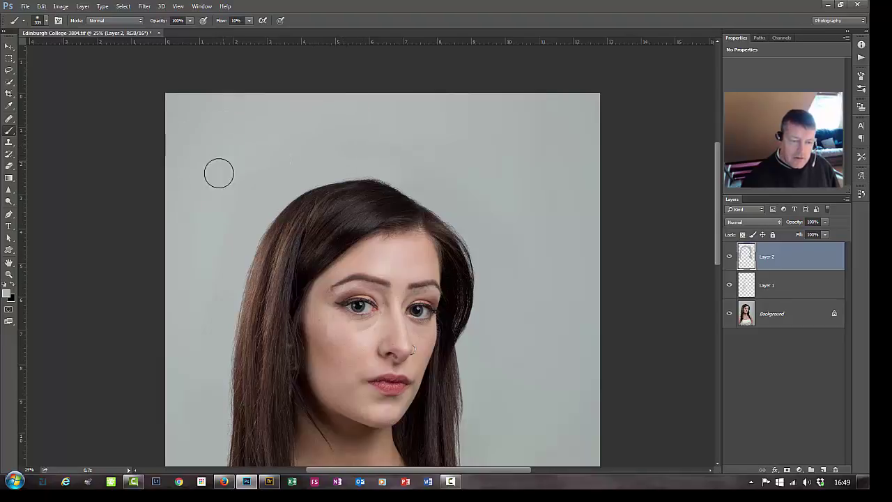
left_click_drag(229, 245, 310, 153)
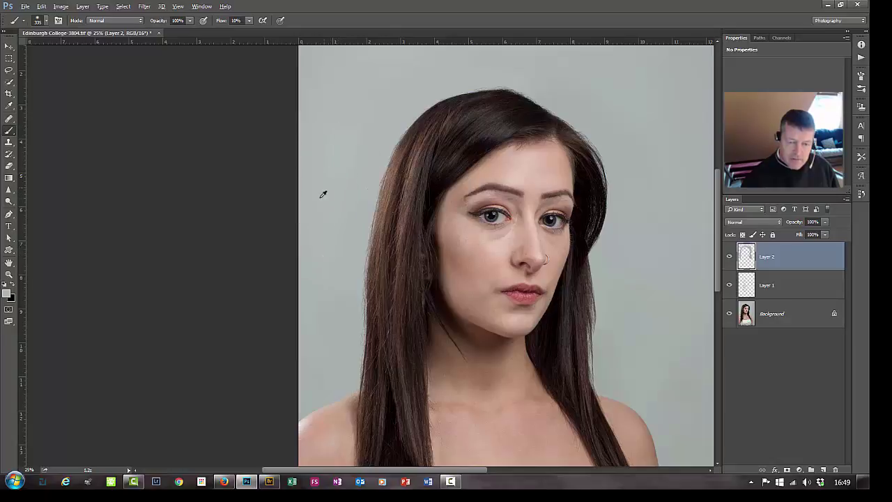
left_click(319, 315, "alt")
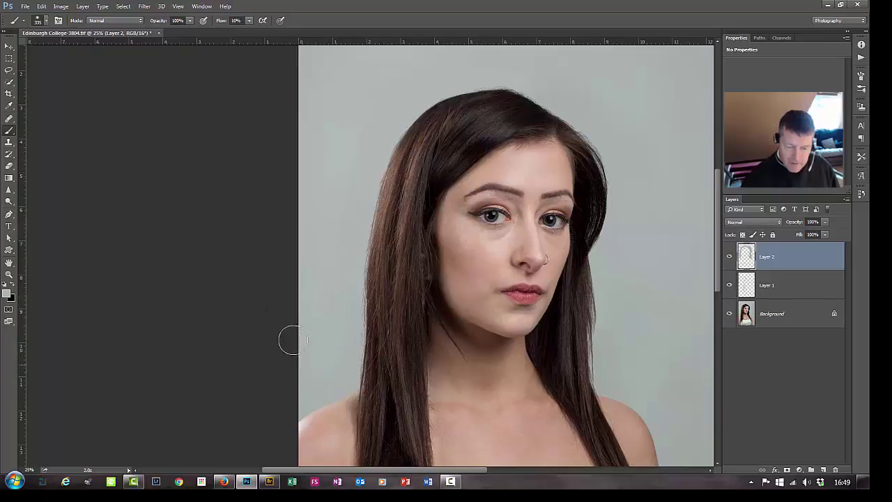
Reduce the brush to about 134 px and paint grey over the backdrop beside the long hair above the left-hand shoulder.
key("ctrl+plus")
key("ctrl+plus")
key("ctrl+plus")
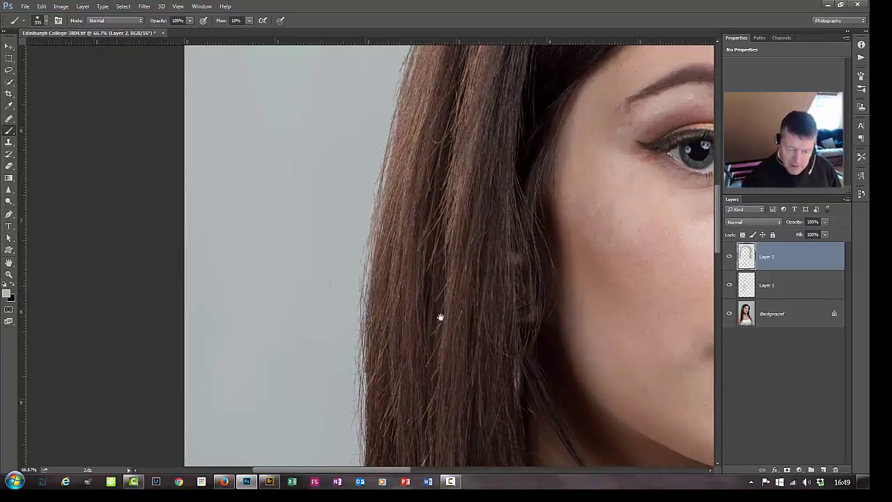
scroll(450, 230, "down", 5)
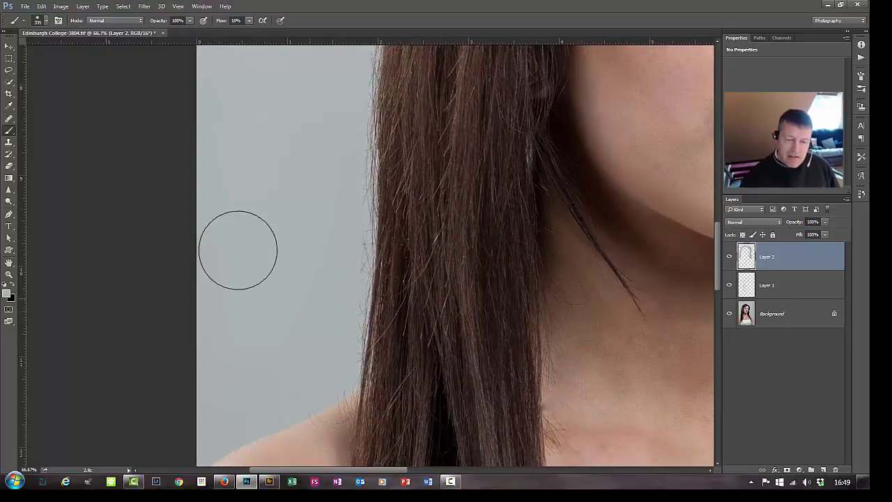
mouse_move(225, 239)
left_mouse_down()
mouse_move(262, 242)
mouse_move(232, 266)
mouse_move(172, 288)
left_mouse_up()
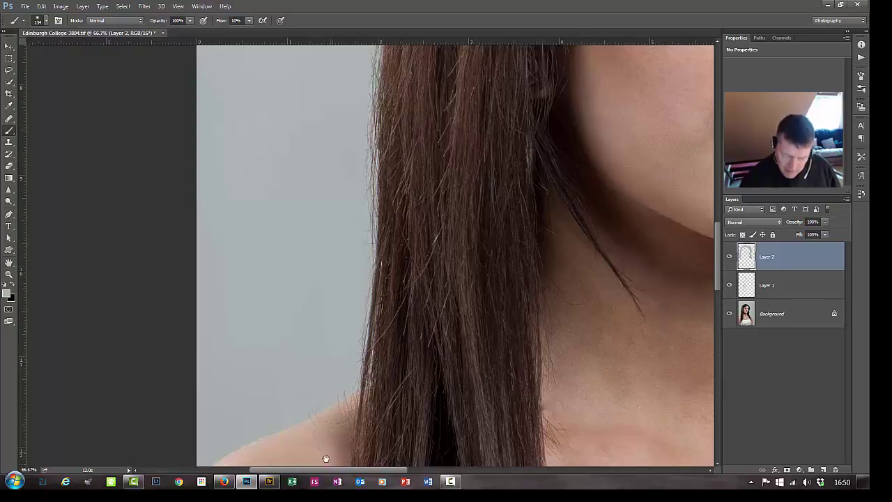
Paint sampled skin tones over stray hairs on the left-hand shoulder with a brush reduced to about 76 px, and sample grey for its edge.
left_click_drag(337, 402, 348, 310)
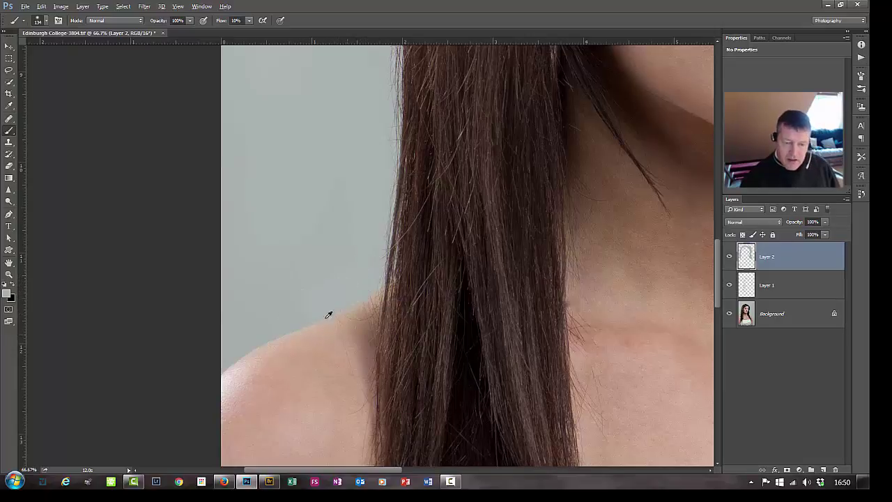
left_click(330, 360, "alt")
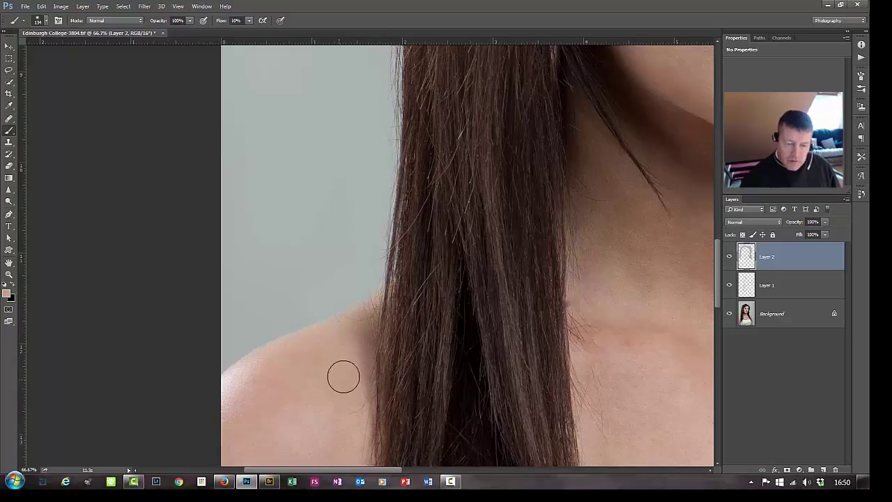
left_click(308, 371, "alt")
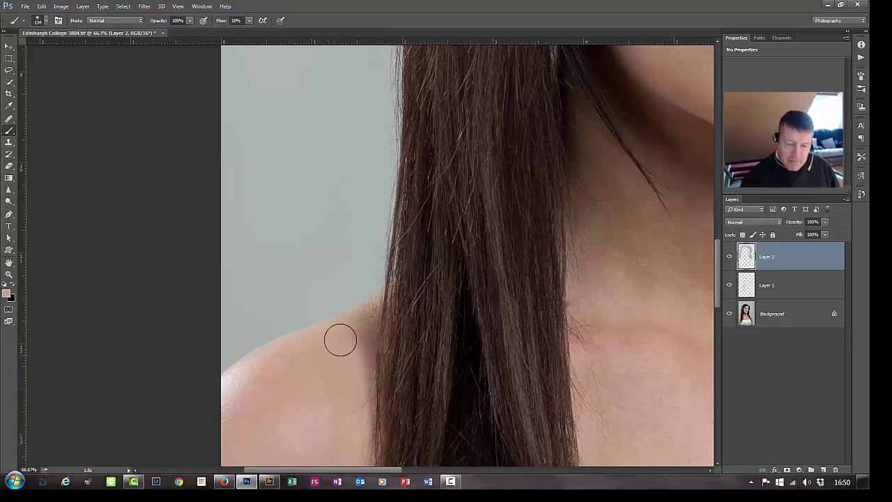
right_click(310, 296, "alt")
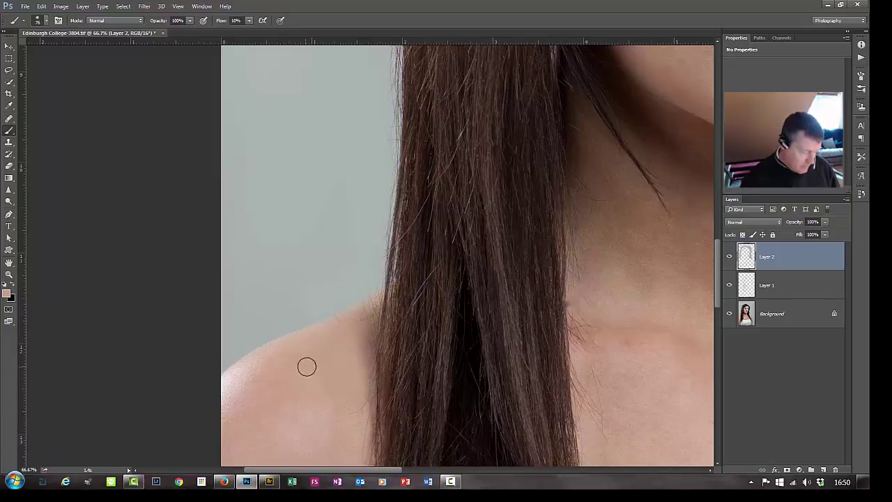
left_click(324, 340, "alt")
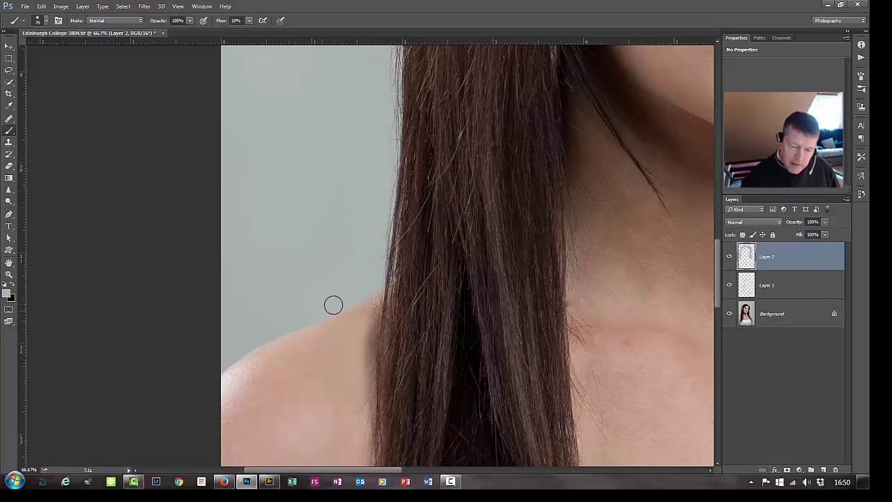
Sample chest skin tone and paint over the stray hairs crossing the chest beside the right-hand hair.
left_click_drag(433, 252, 392, 313)
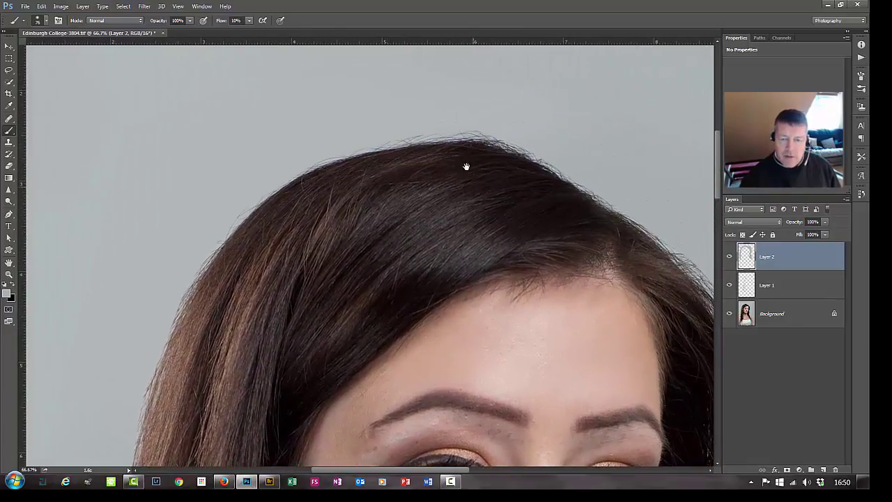
left_click_drag(467, 229, 460, 223)
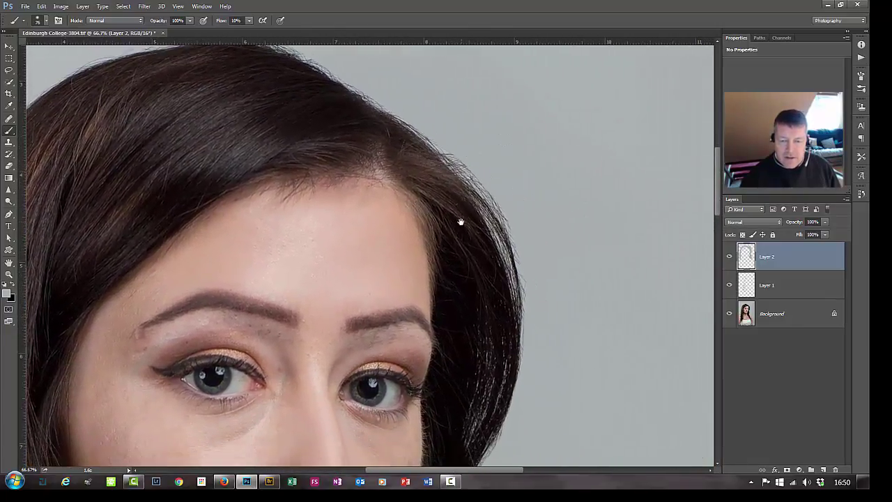
left_click_drag(463, 292, 458, 205)
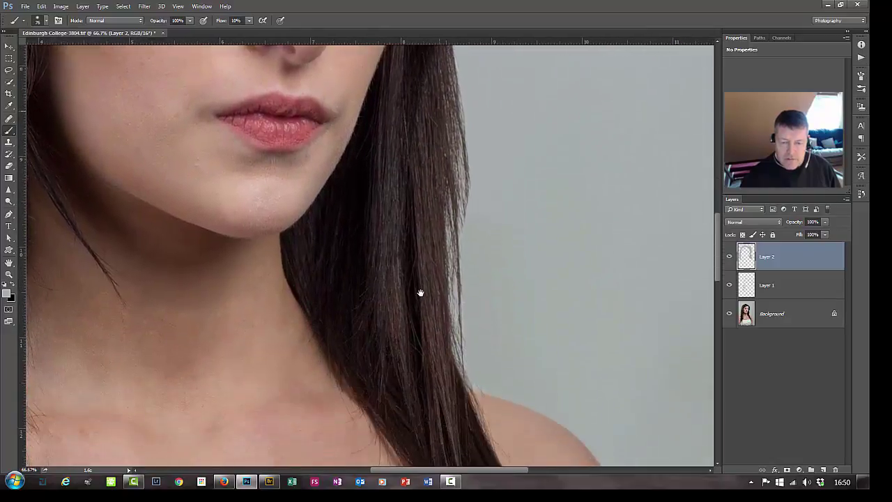
left_click_drag(420, 293, 412, 186)
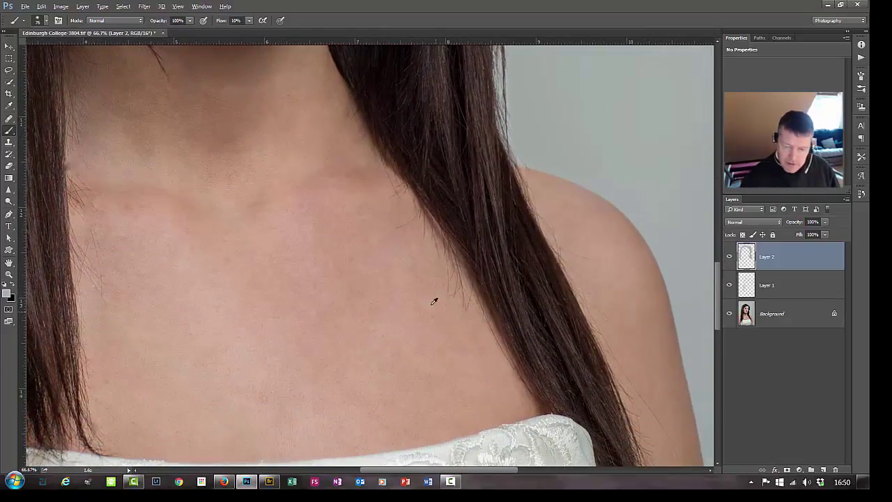
left_click(410, 281, "alt")
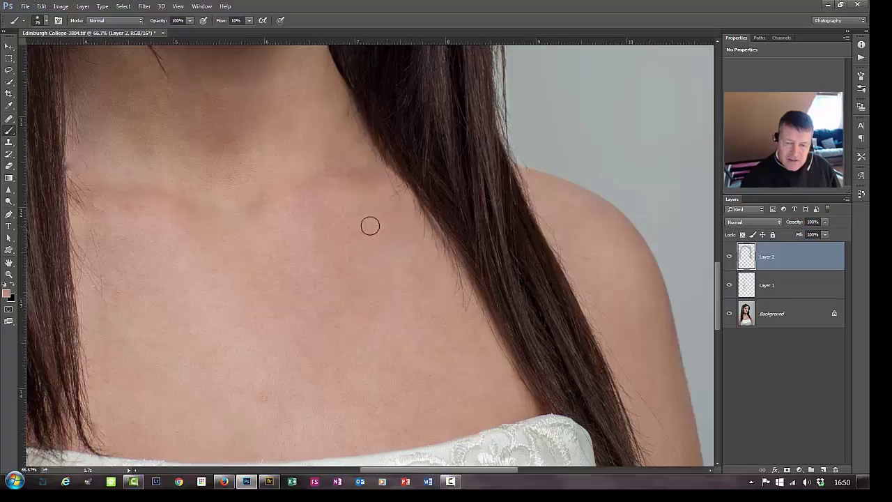
mouse_move(392, 198)
left_mouse_down()
mouse_move(389, 187)
mouse_move(401, 209)
left_mouse_up()
Compare the portrait before and after retouching by hiding and showing all layers except Background.
scroll(405, 267, "down", 1)
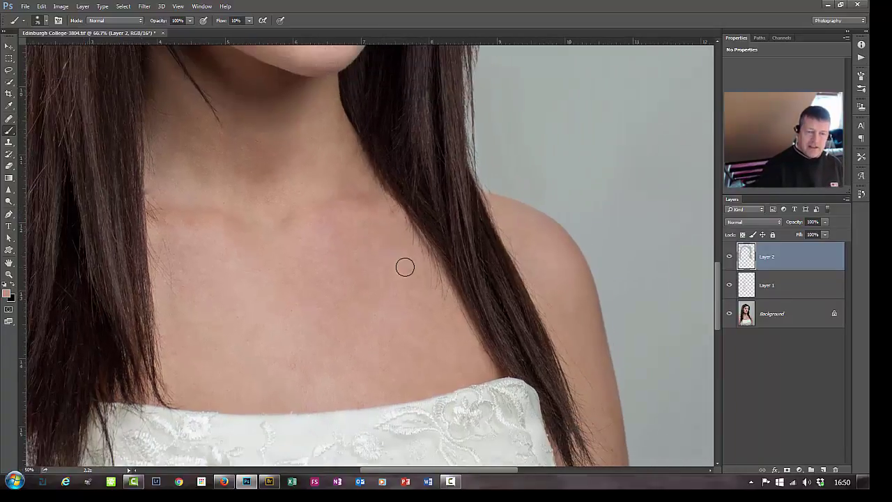
scroll(405, 267, "down", 1)
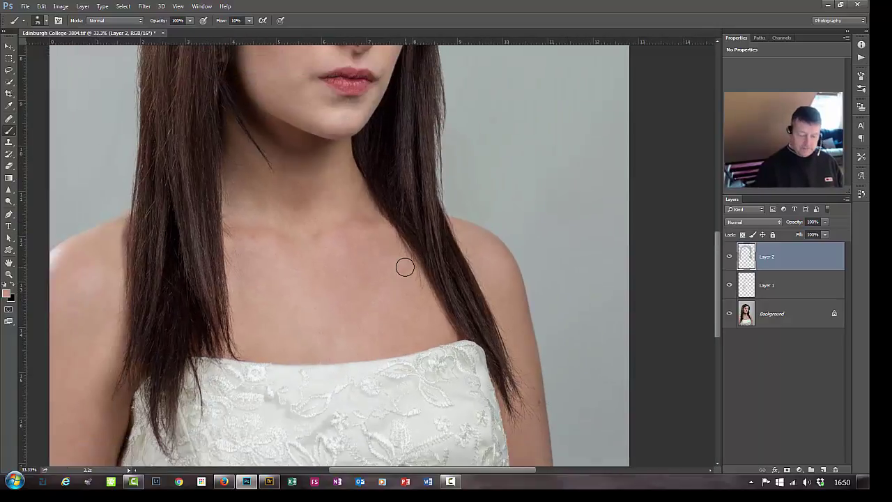
scroll(404, 267, "down", 1)
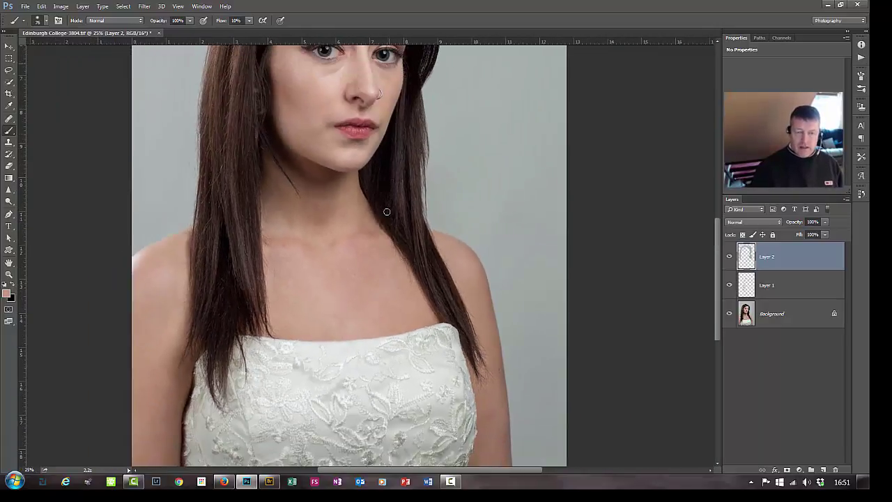
left_click_drag(466, 197, 528, 318)
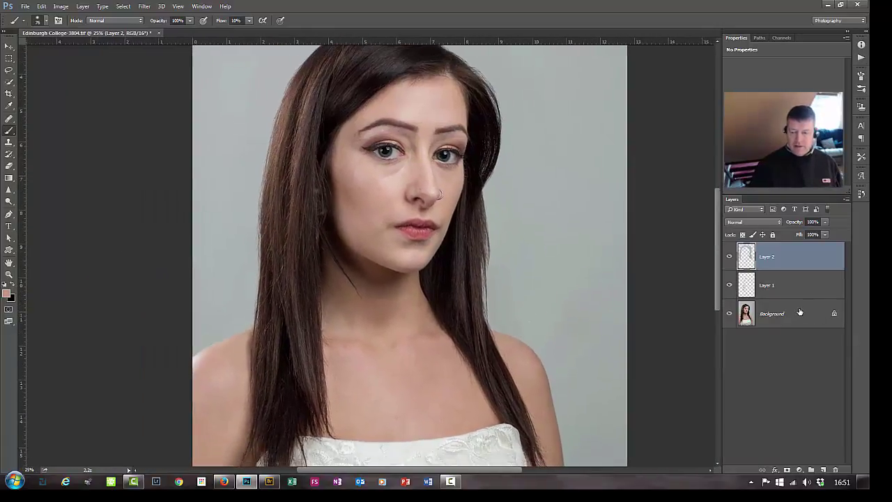
left_click(800, 313)
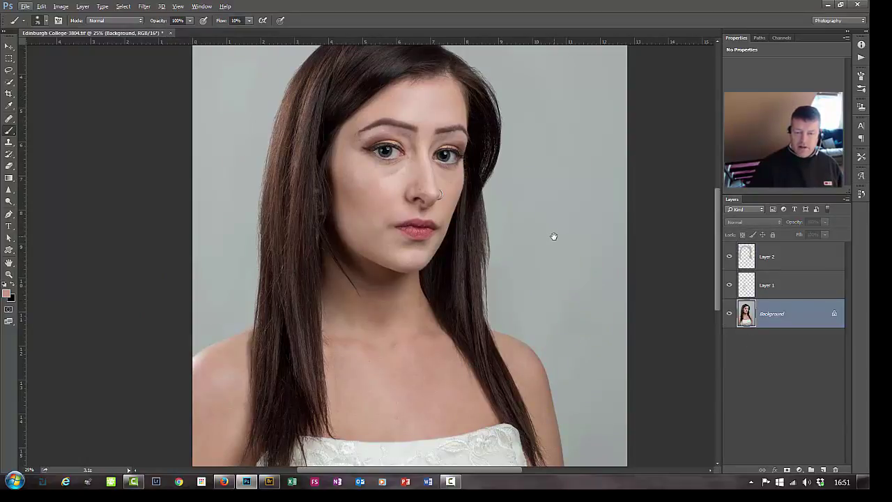
left_click_drag(553, 235, 561, 291)
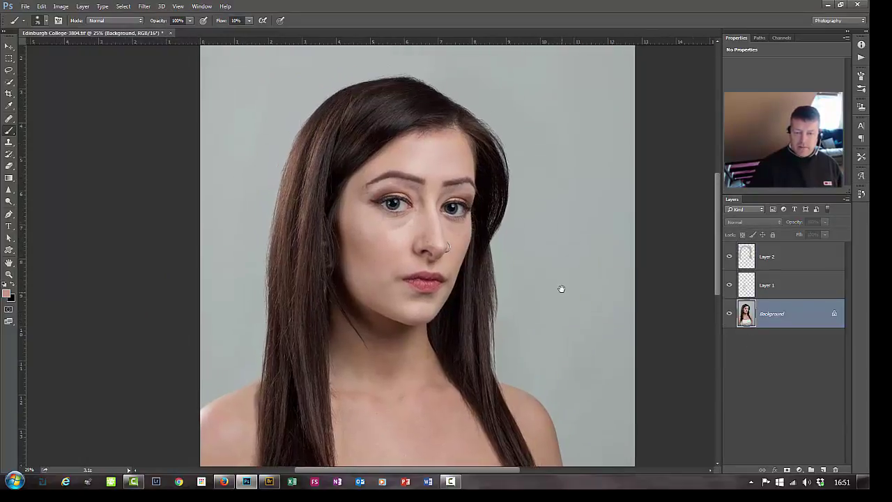
left_click(729, 314, "alt")
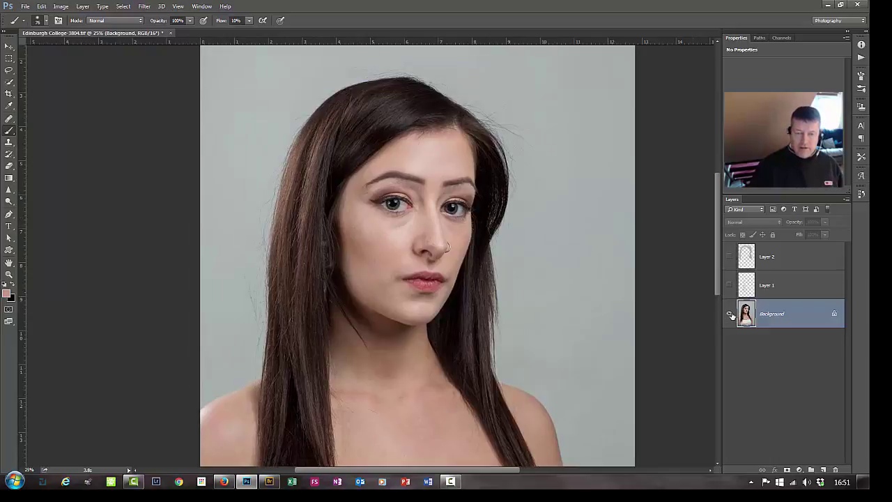
left_click(730, 314, "alt")
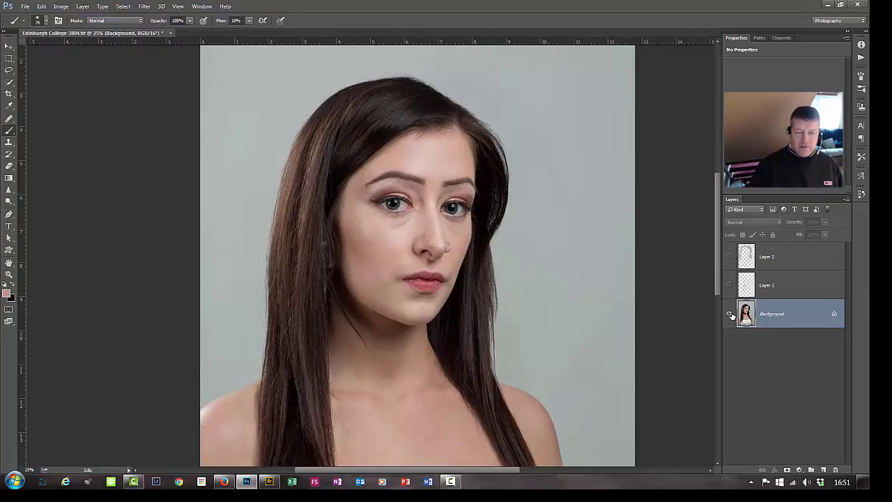
left_click(730, 314, "alt")
left_click(729, 314, "alt")
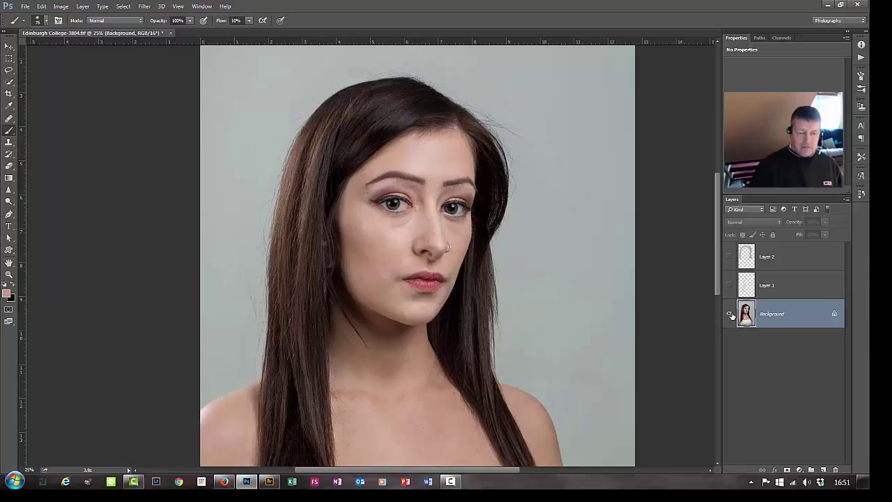
left_click(729, 314, "alt")
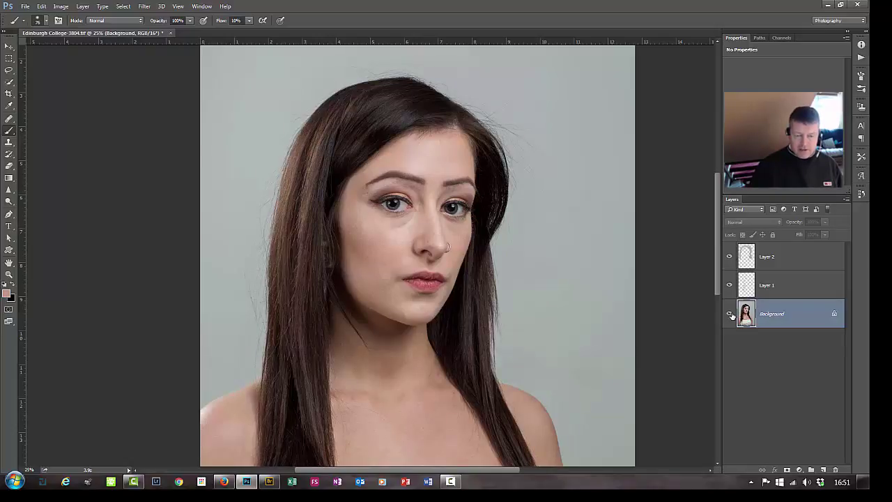
left_click(729, 314, "alt")
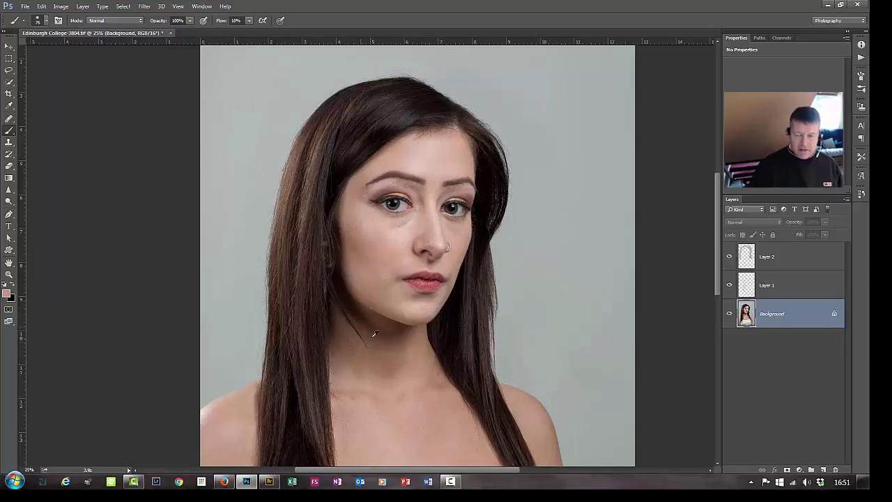
Make Layer 2 active and display the recorded actions.
left_click(783, 259)
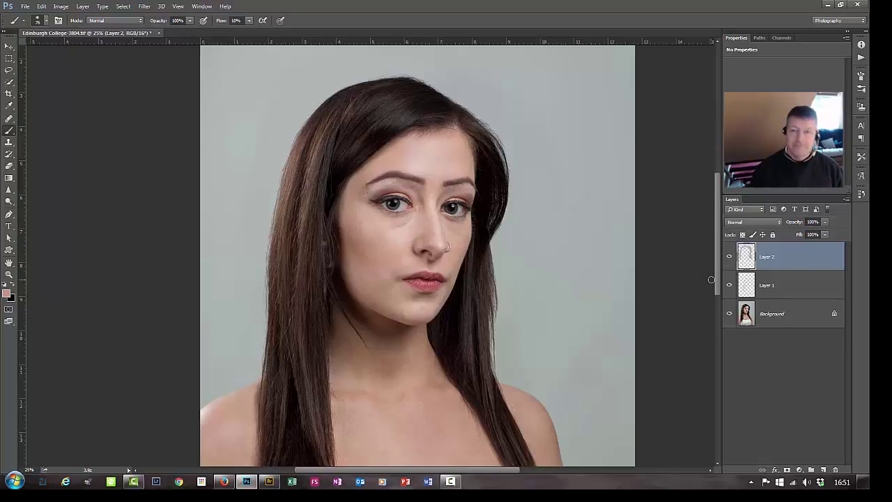
key("alt+F9")
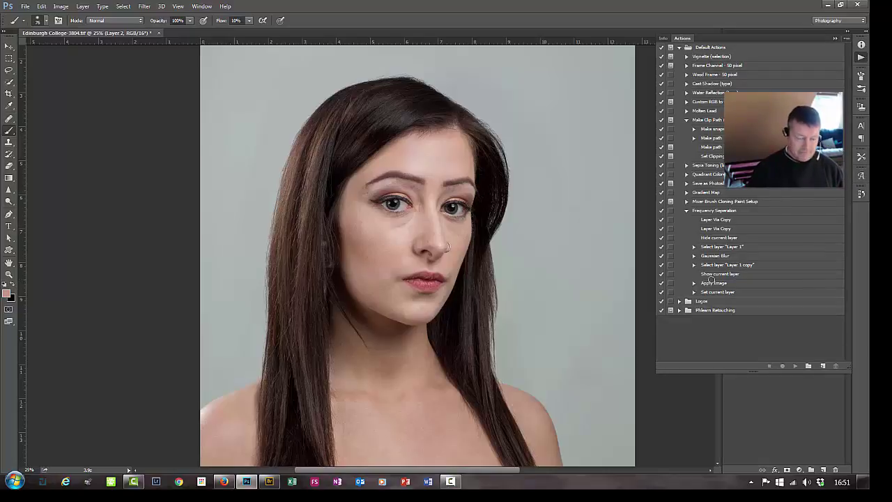